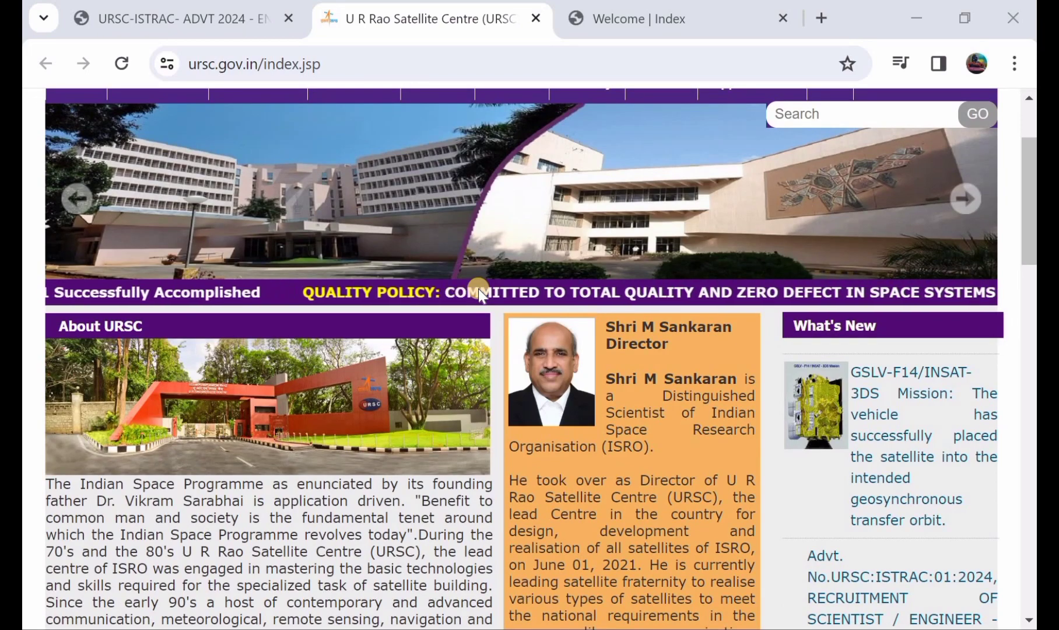
- Open the URSC-ISTRAC ADVT 2024 advertisement PDF and read down to the posts table starting with Mechatronics
scroll(478, 290, "down", 12)
scroll(478, 290, "up", 1)
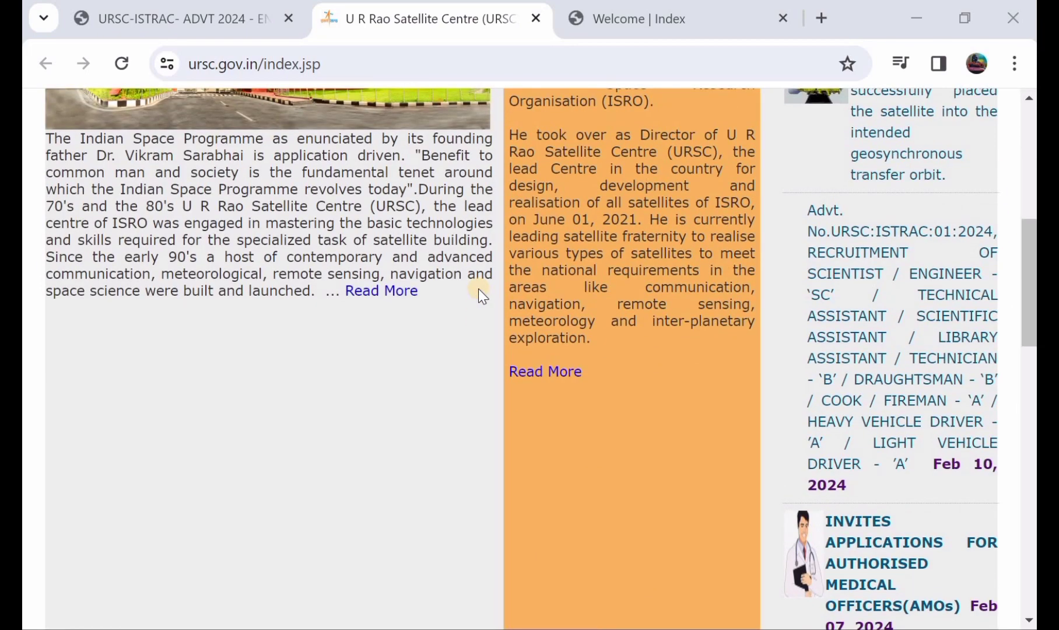
scroll(478, 289, "up", 9)
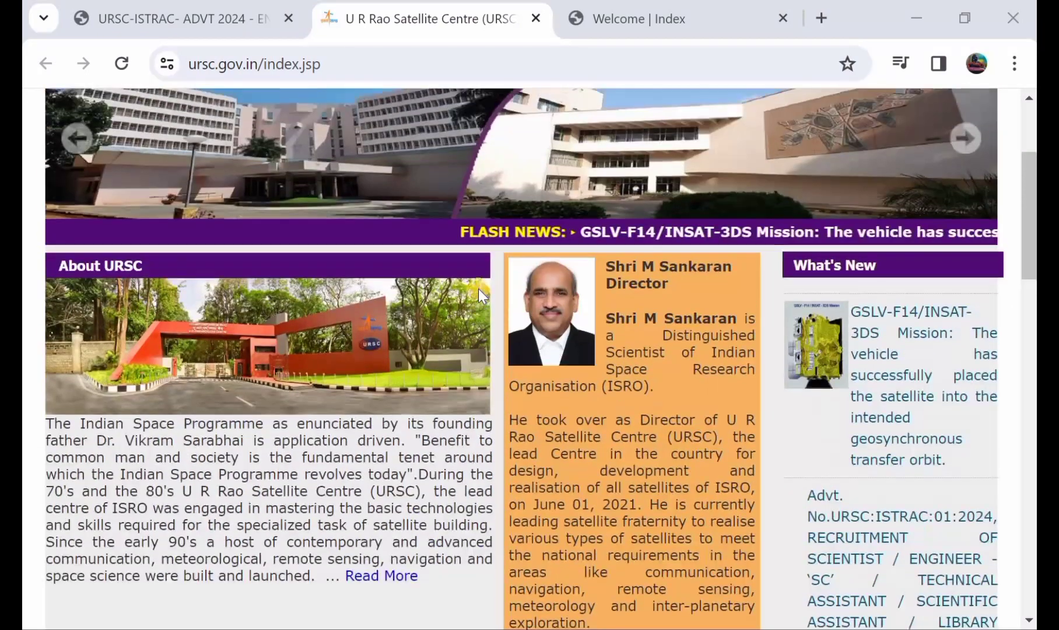
scroll(478, 289, "up", 6)
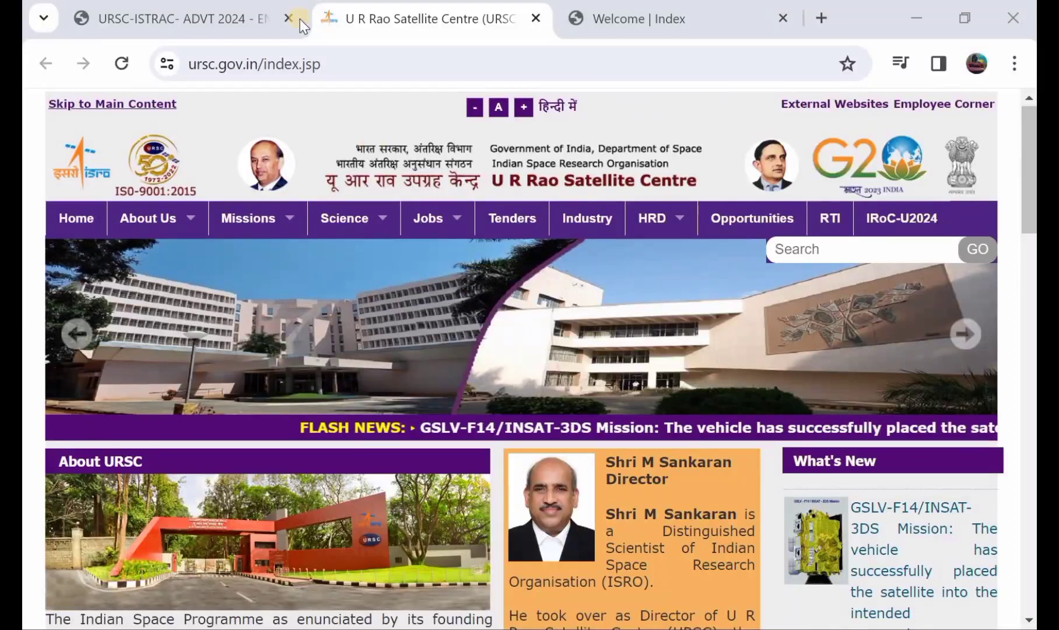
left_click(248, 17)
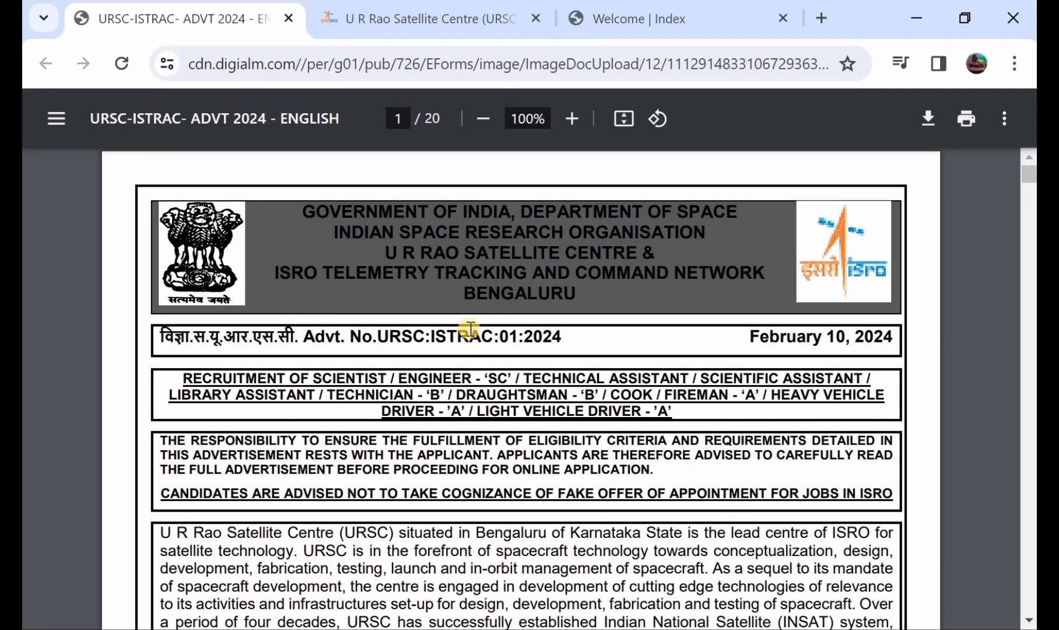
scroll(469, 328, "down", 3)
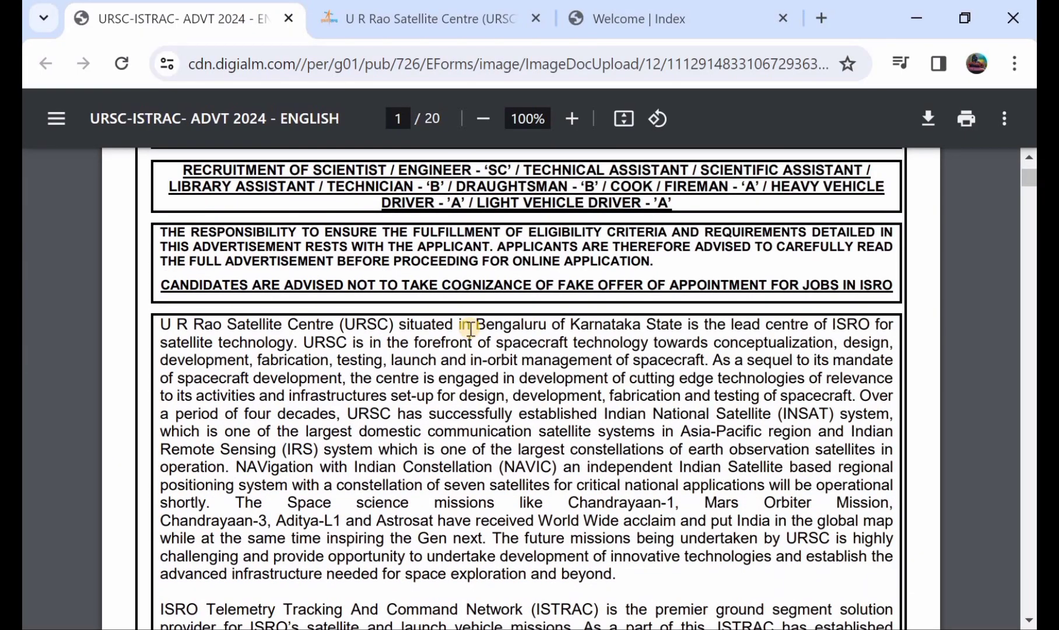
scroll(470, 328, "up", 1)
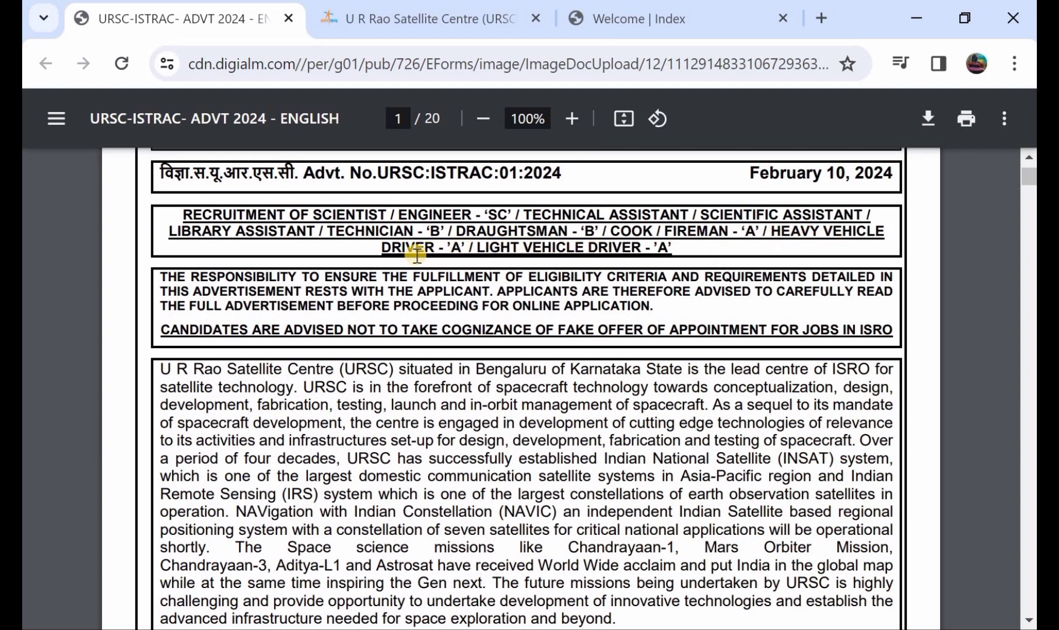
scroll(417, 255, "down", 8)
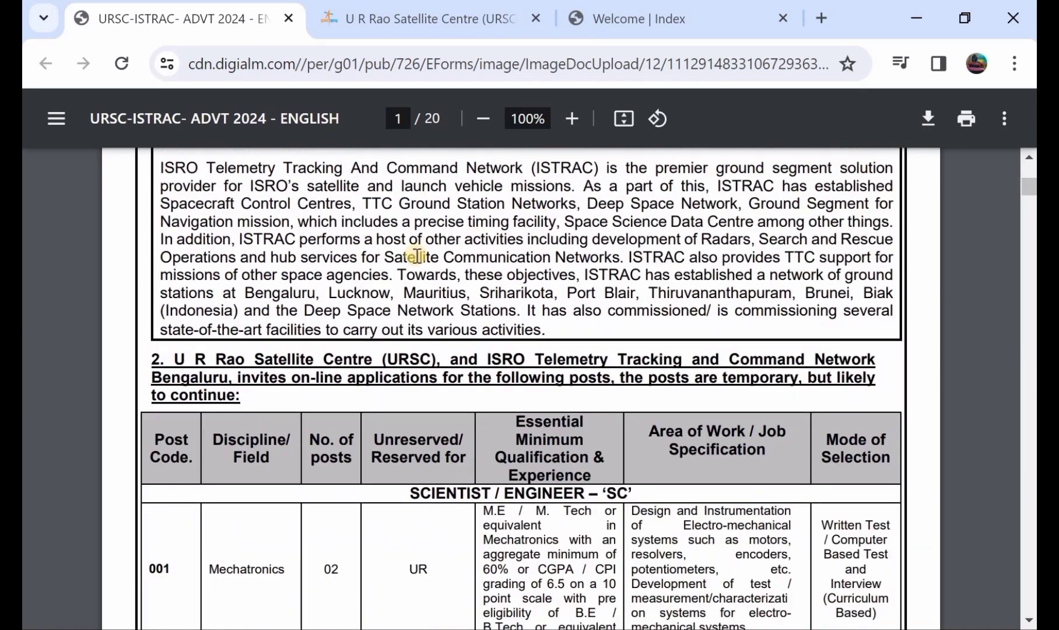
scroll(416, 254, "down", 1)
scroll(398, 416, "down", 1)
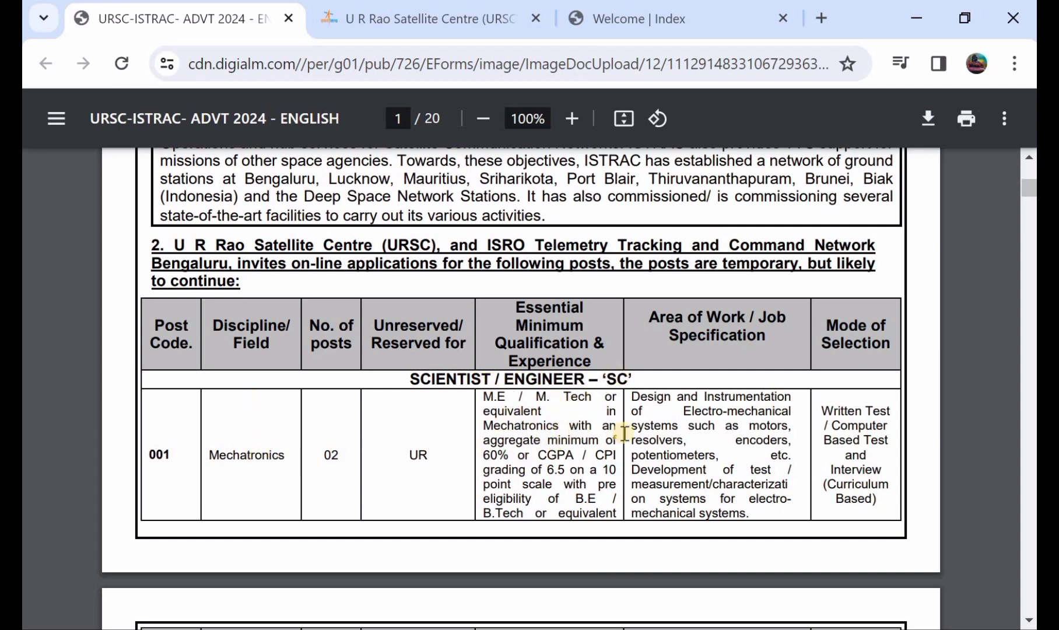
scroll(622, 432, "down", 5)
- Scroll through pages 2–7 of the advertisement to review the posts and vacancies
scroll(623, 432, "down", 20)
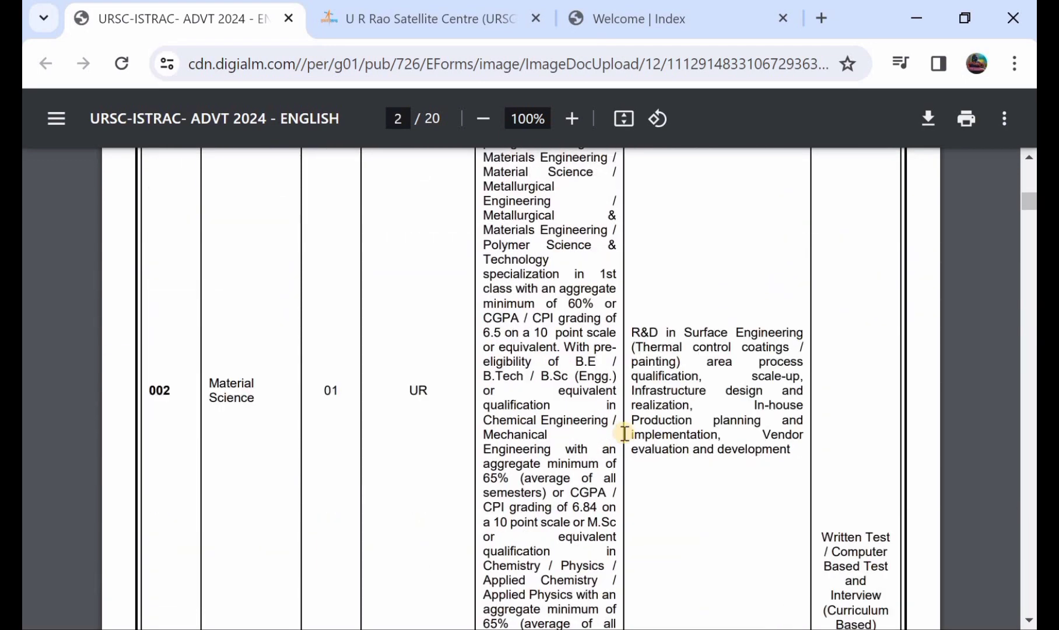
scroll(624, 433, "down", 2)
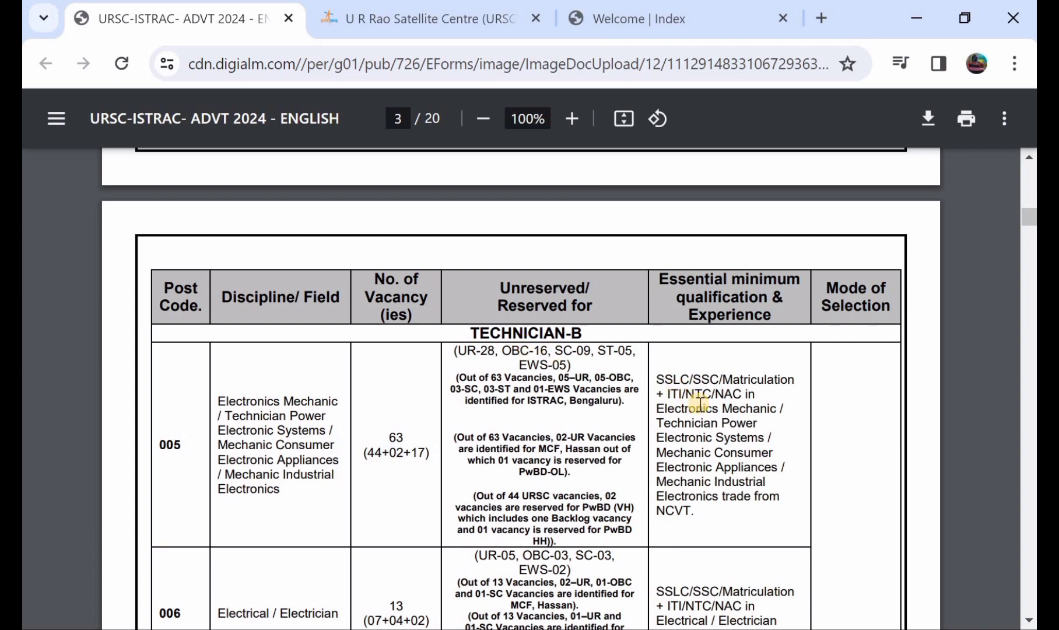
scroll(449, 421, "down", 1)
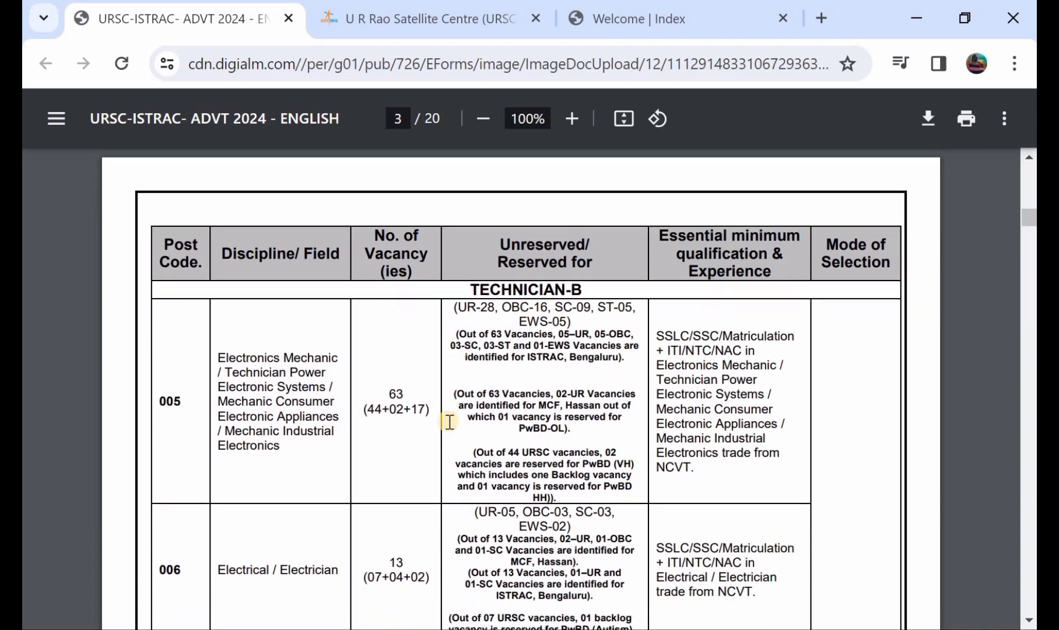
scroll(406, 423, "down", 3)
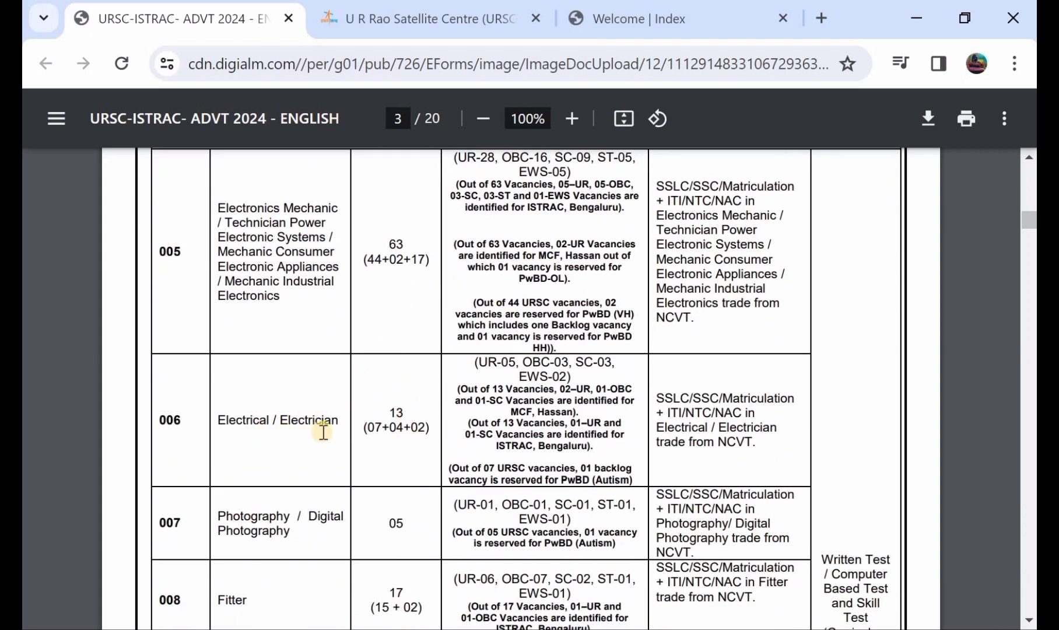
scroll(560, 380, "down", 20)
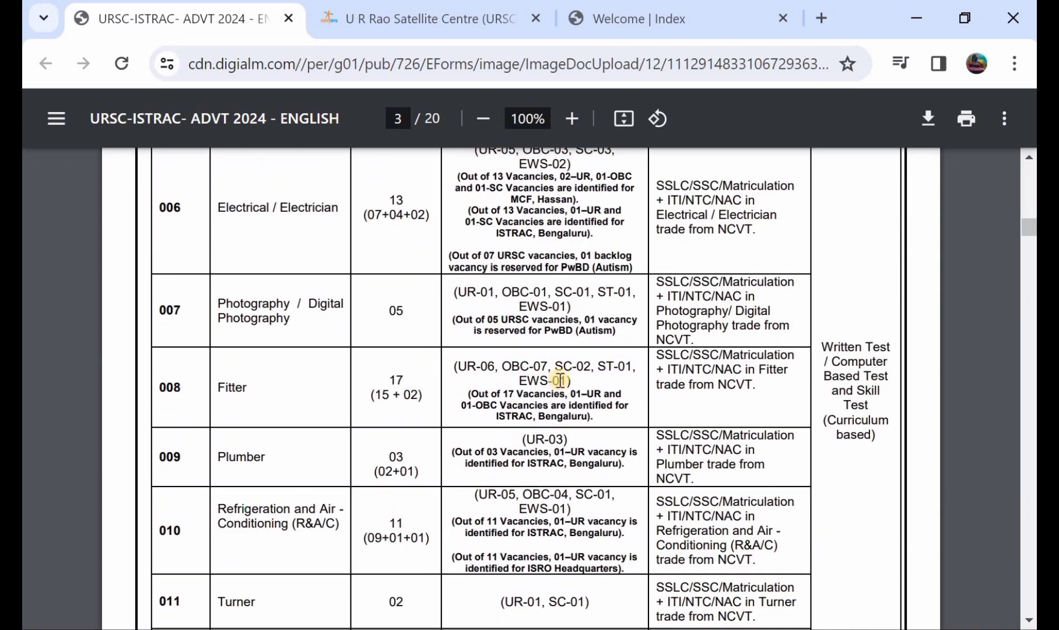
scroll(560, 380, "down", 15)
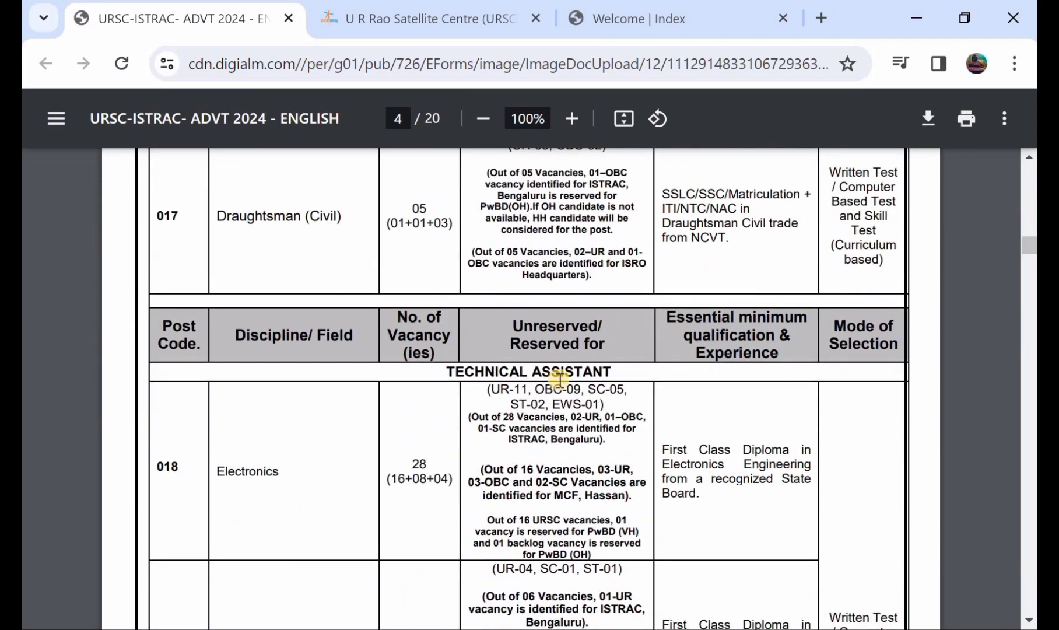
scroll(559, 380, "down", 15)
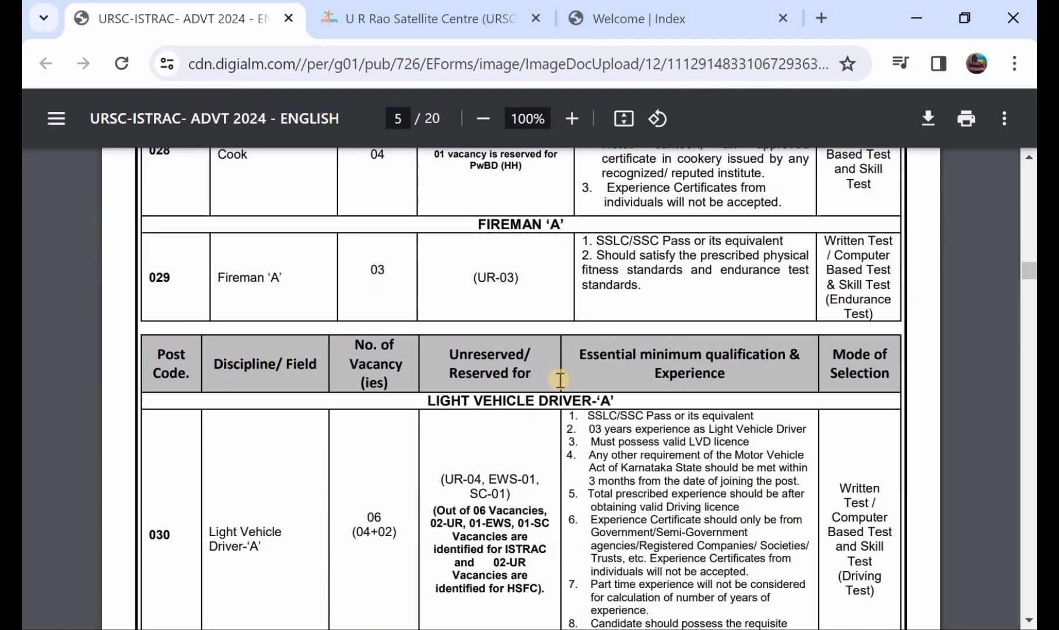
scroll(559, 380, "up", 3)
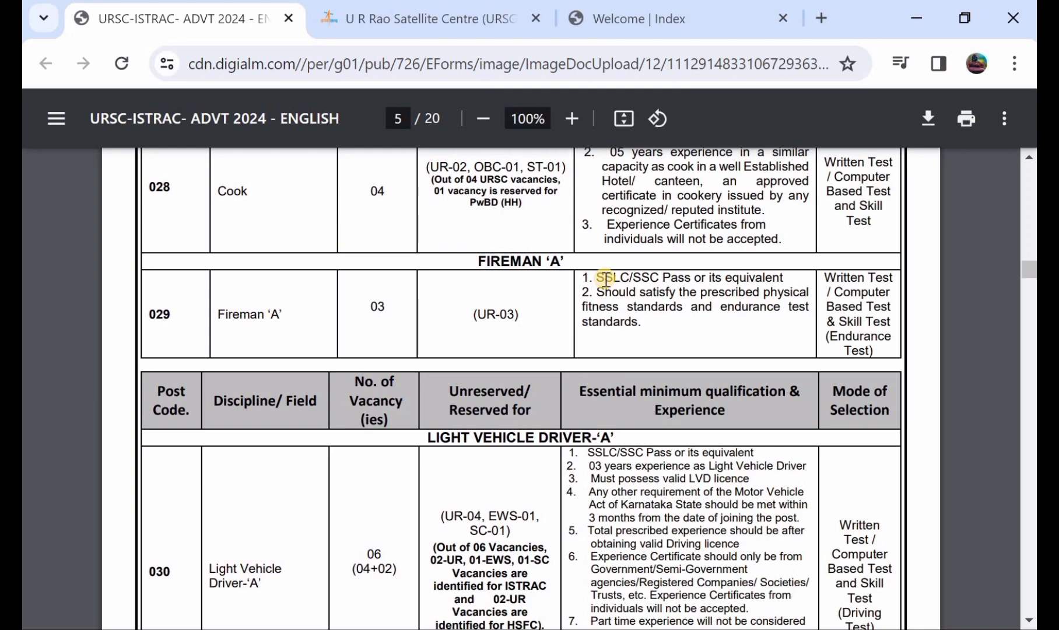
scroll(607, 278, "up", 1)
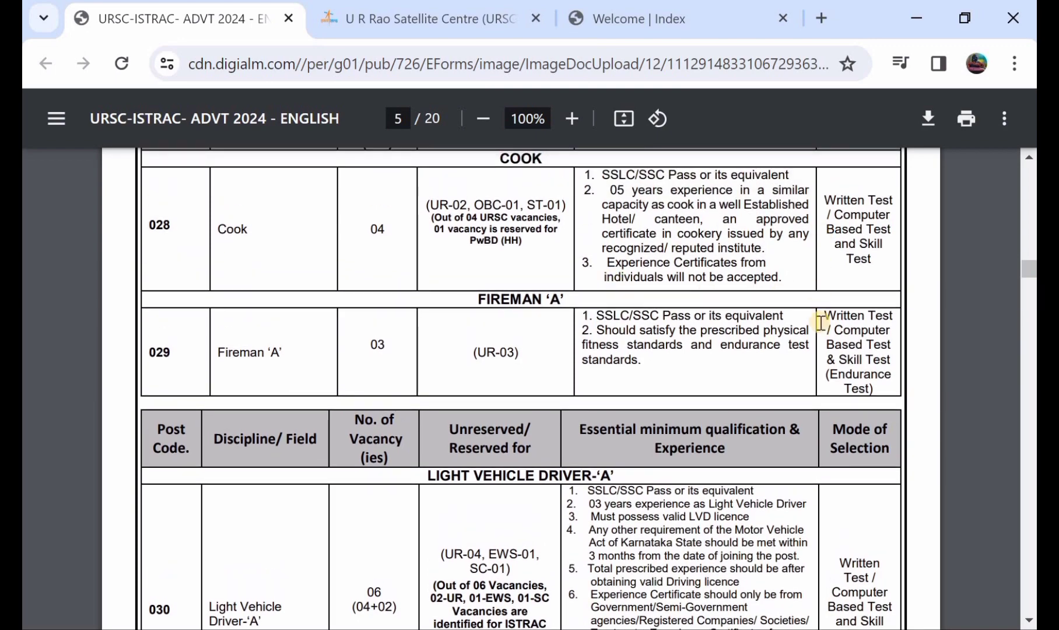
scroll(820, 322, "down", 10)
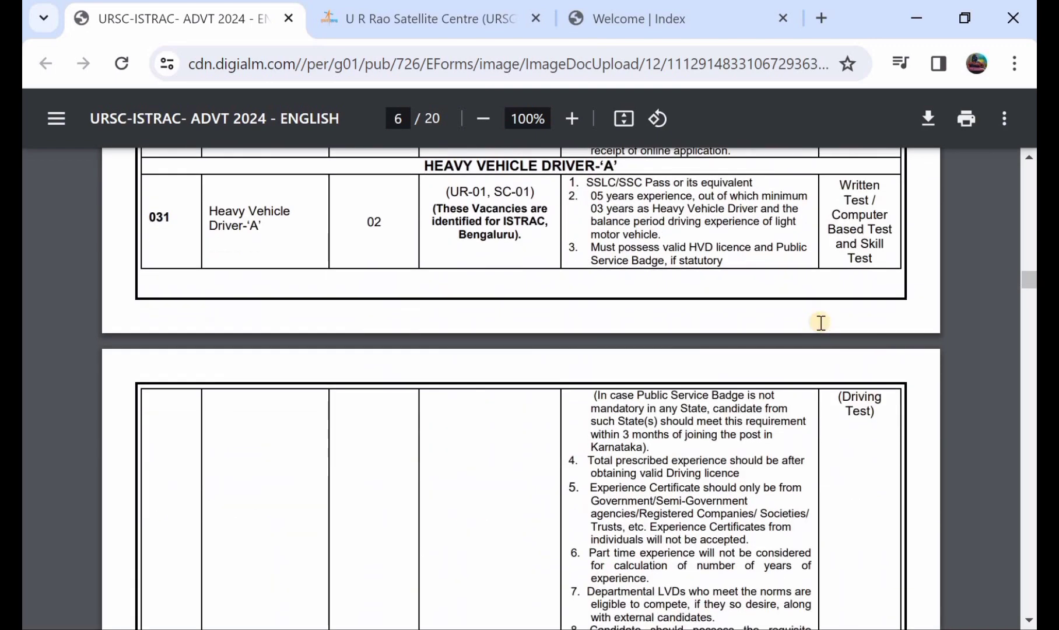
scroll(820, 322, "down", 1)
- Return to page 6's age limits and pay-level table showing Level 2 at Rs. 19,900/-
scroll(820, 322, "up", 4)
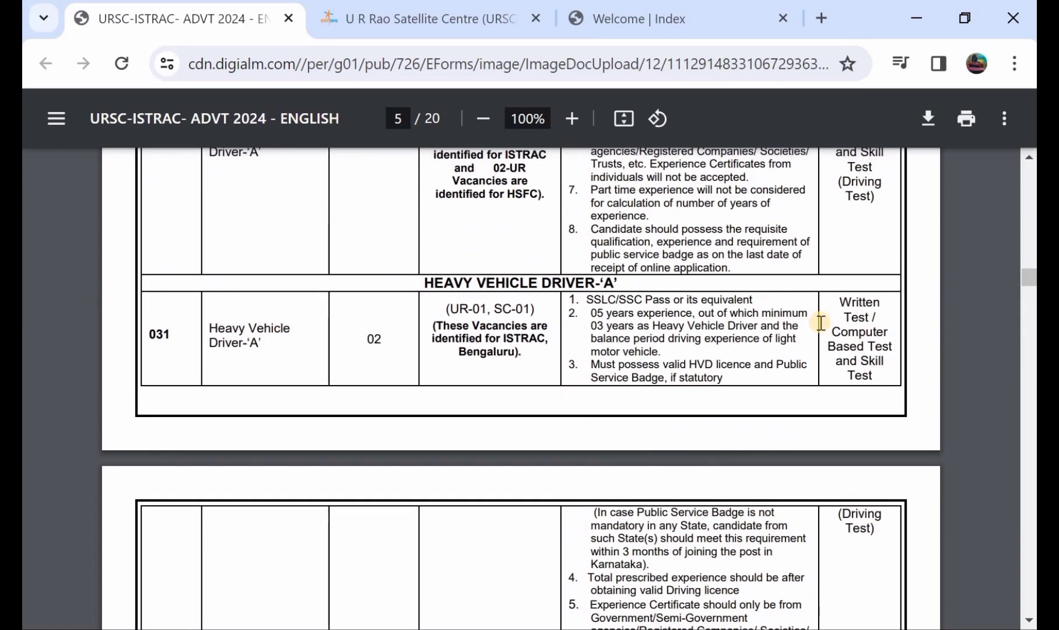
scroll(821, 322, "up", 7)
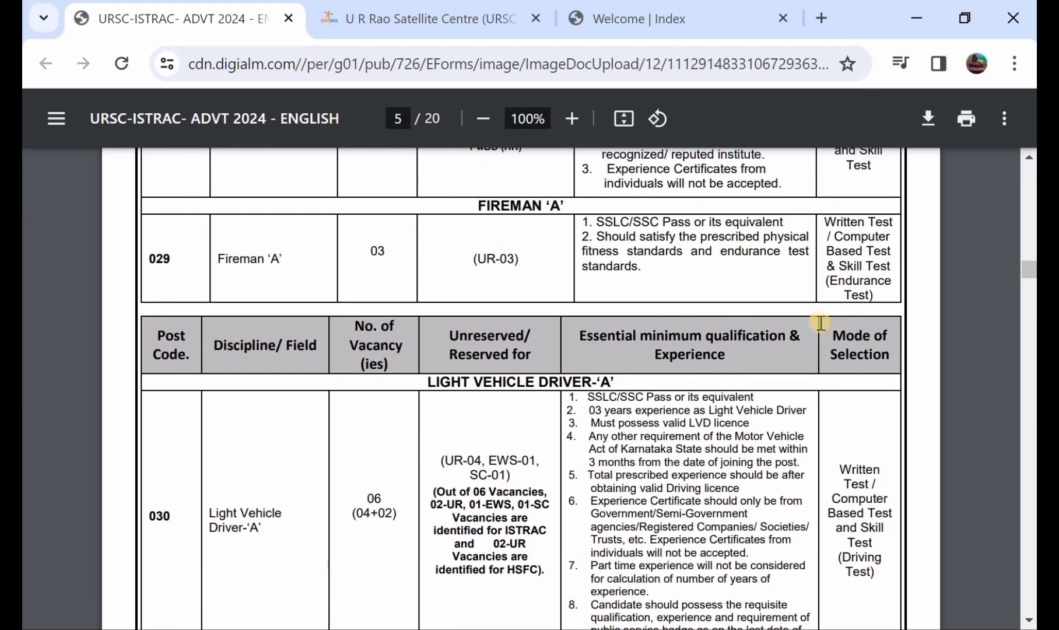
scroll(820, 322, "up", 2)
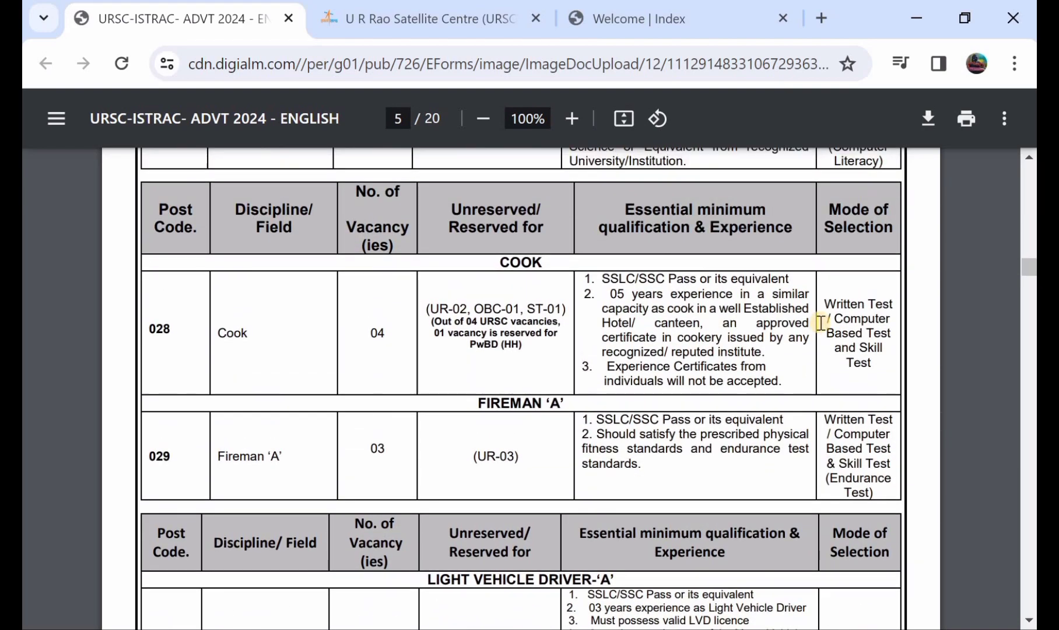
scroll(820, 322, "down", 15)
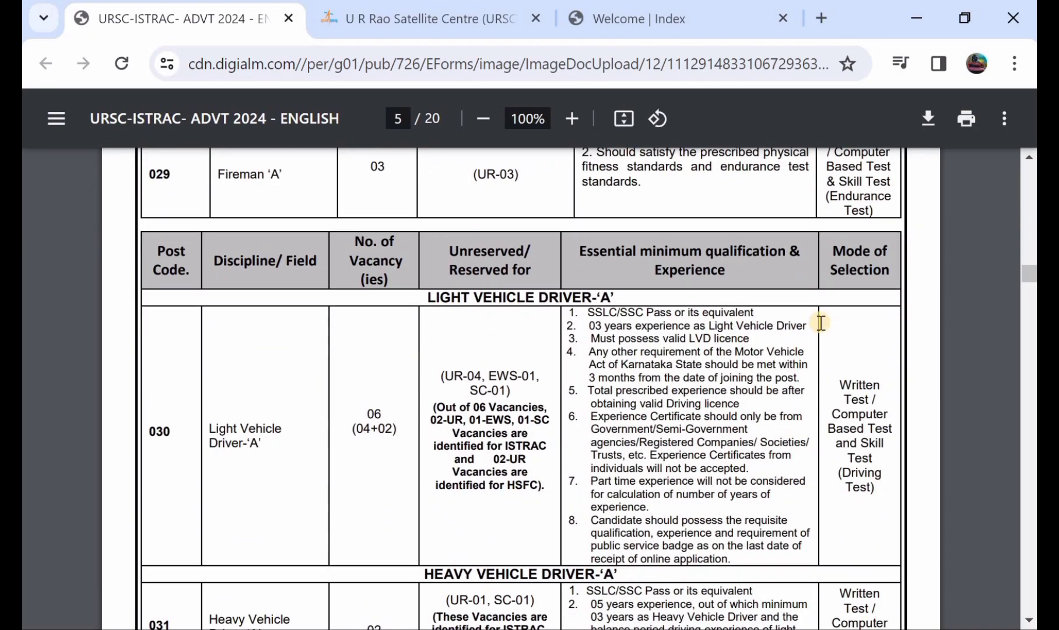
scroll(820, 323, "down", 9)
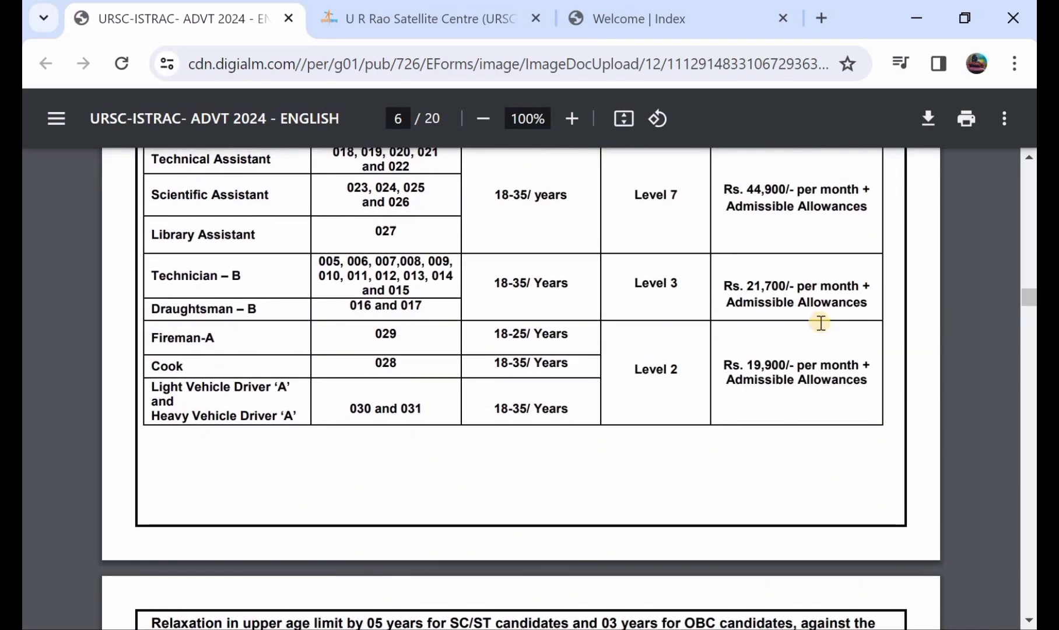
scroll(820, 323, "up", 2)
scroll(820, 323, "down", 10)
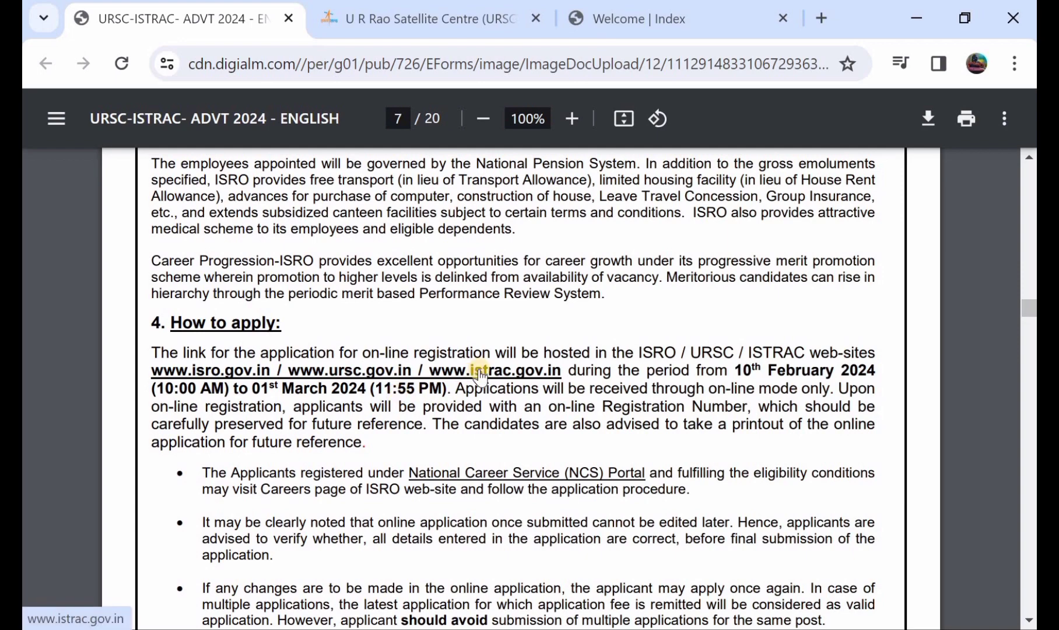
scroll(480, 376, "up", 5)
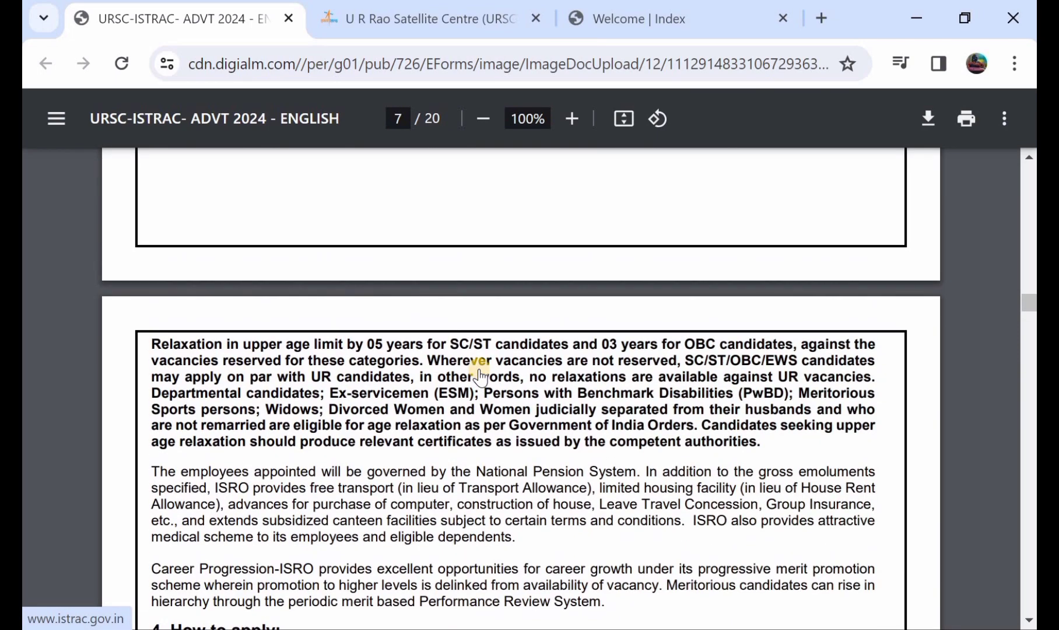
scroll(479, 376, "up", 1)
scroll(480, 376, "up", 2)
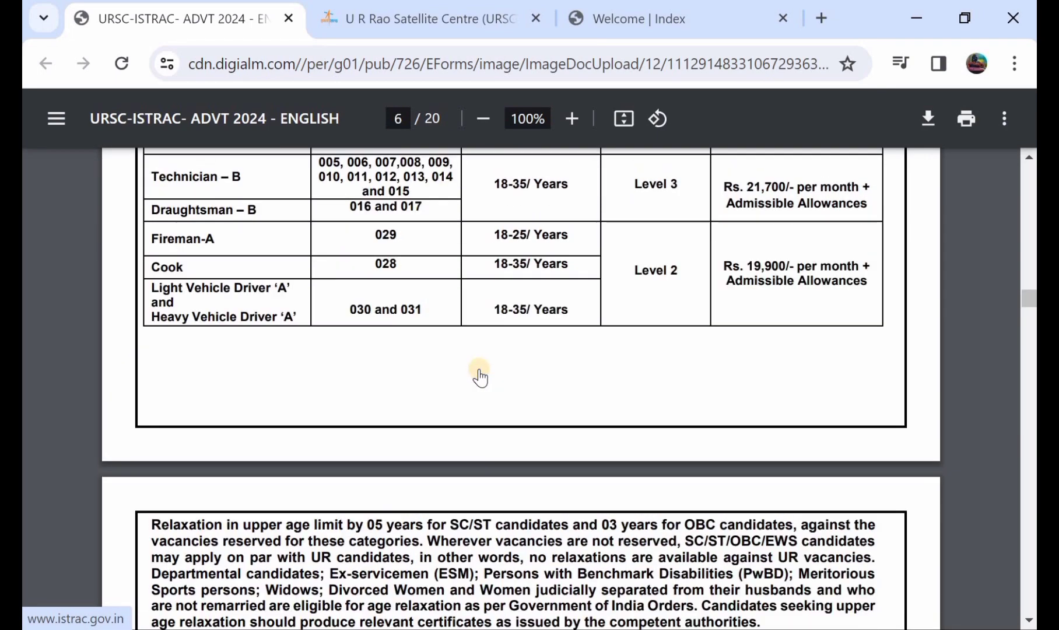
- Switch to the ISTRAC/URSC portal Index page and open the REGISTER form in a new tab
key("ctrl+shift+Tab")
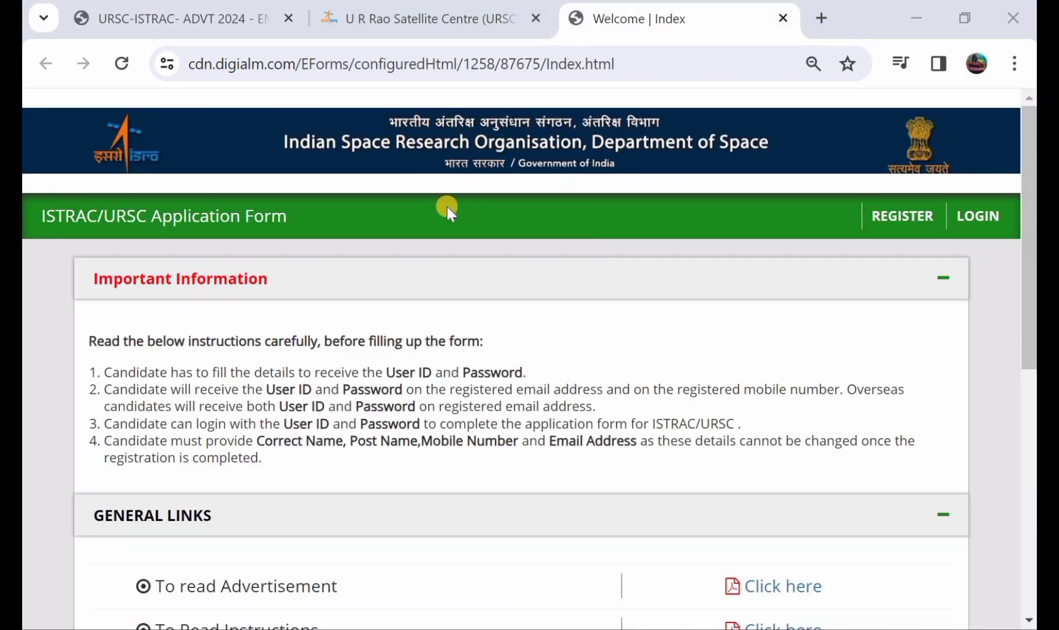
scroll(421, 229, "down", 1)
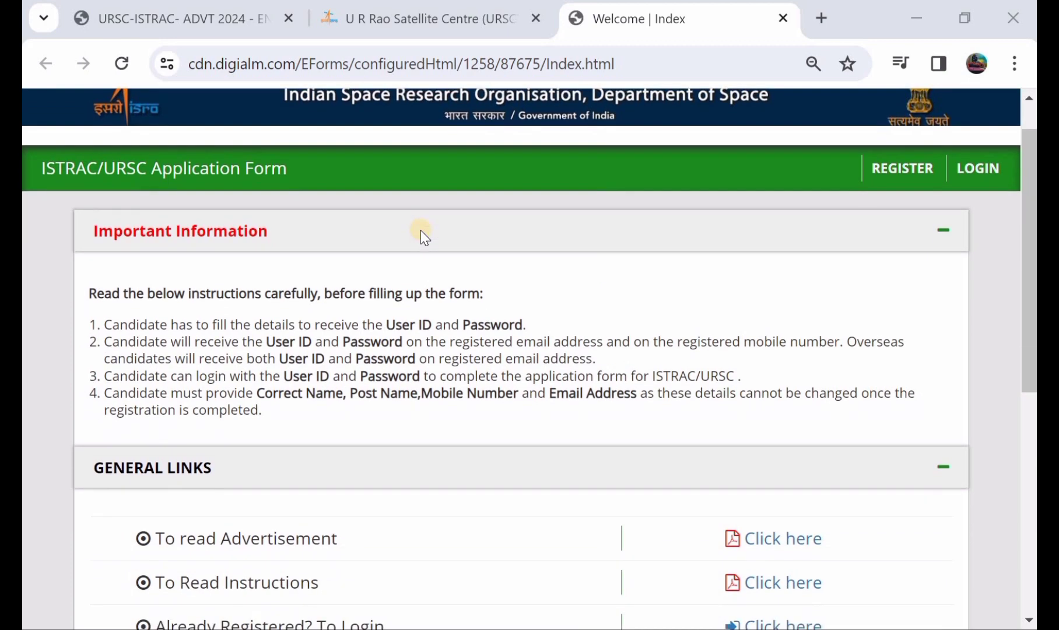
scroll(420, 230, "down", 7)
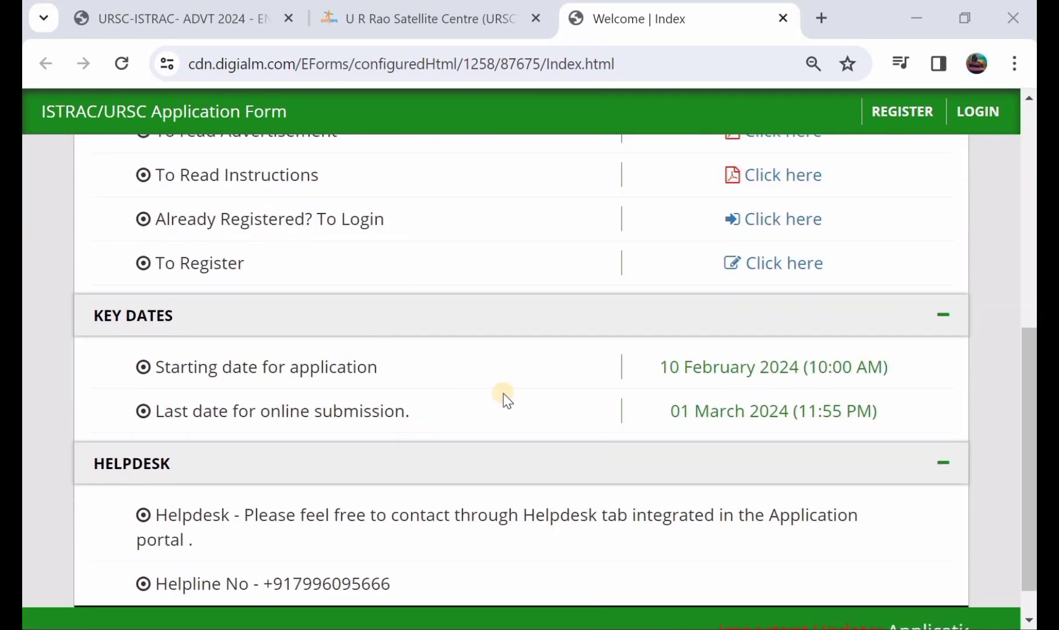
scroll(505, 396, "up", 1)
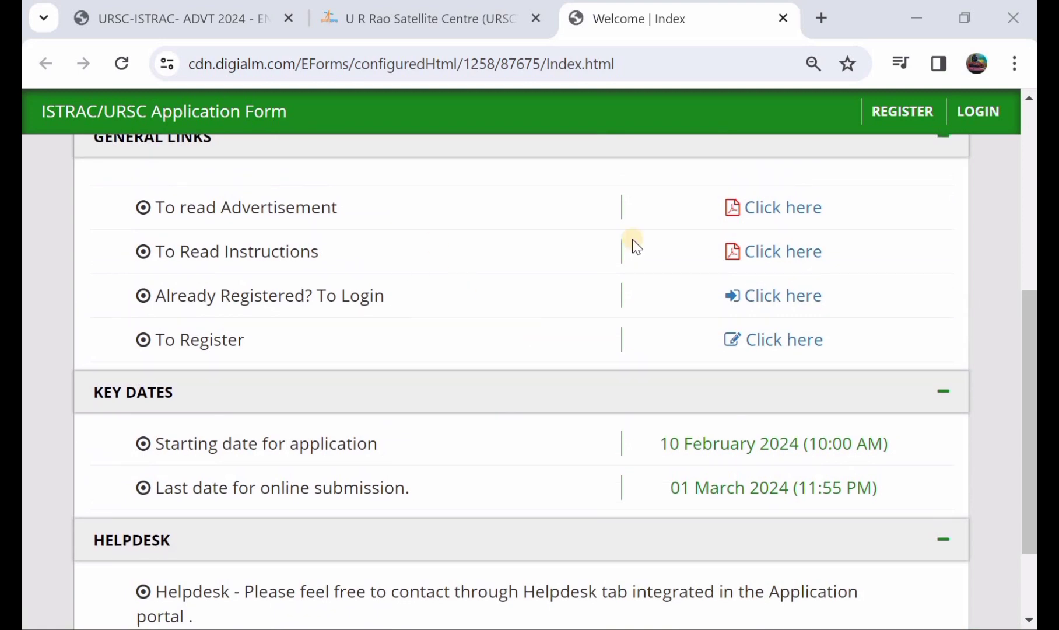
scroll(541, 270, "up", 6)
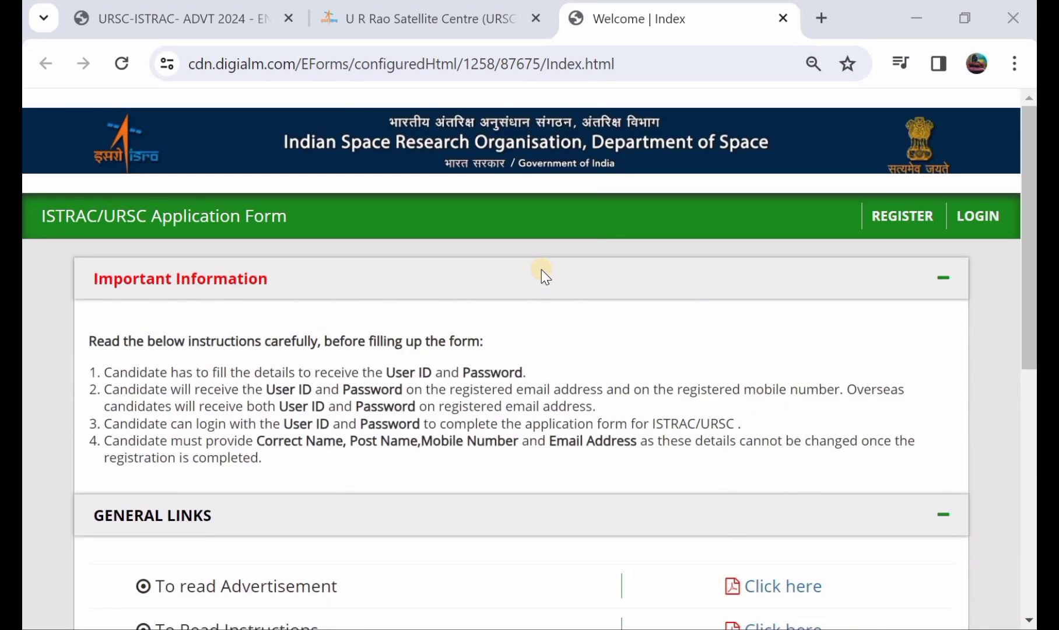
left_click(896, 217)
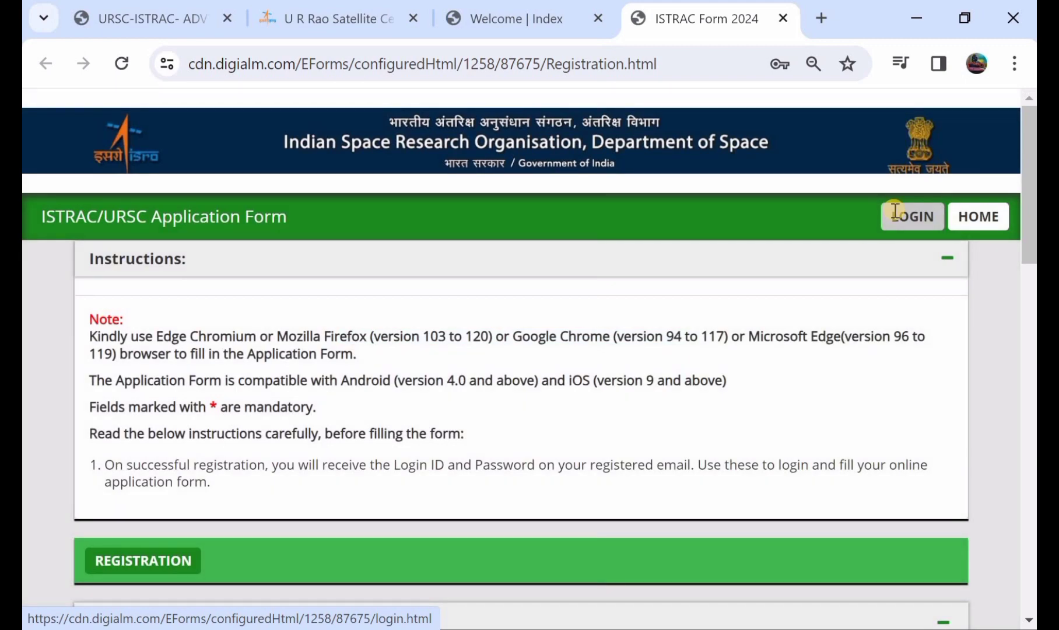
- Scroll to the Registration section and expand the Post Name dropdown
scroll(895, 211, "down", 3)
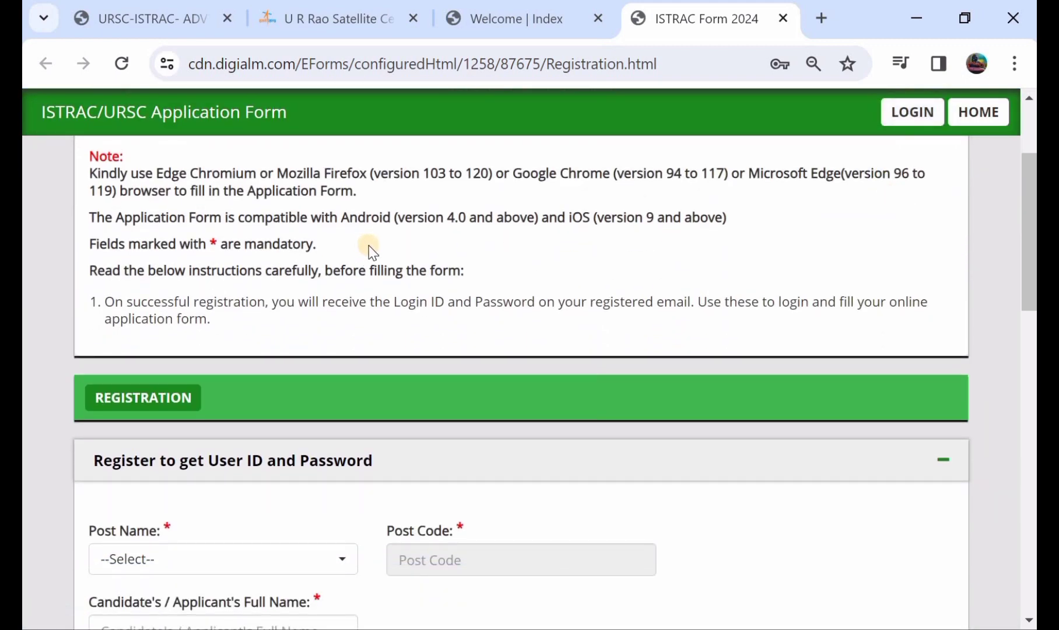
scroll(370, 251, "down", 3)
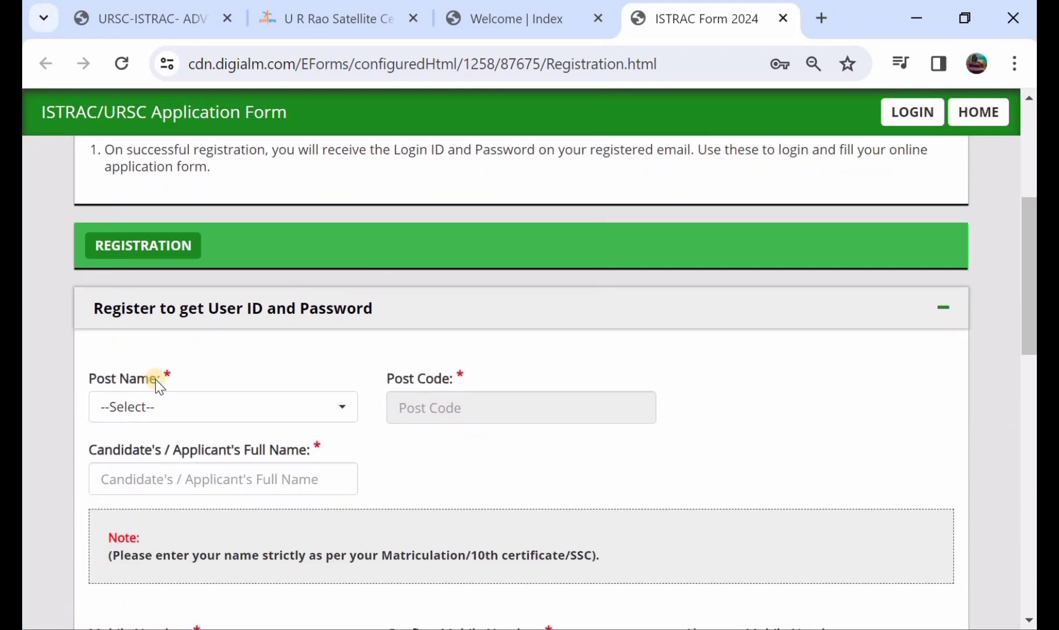
left_click(175, 401)
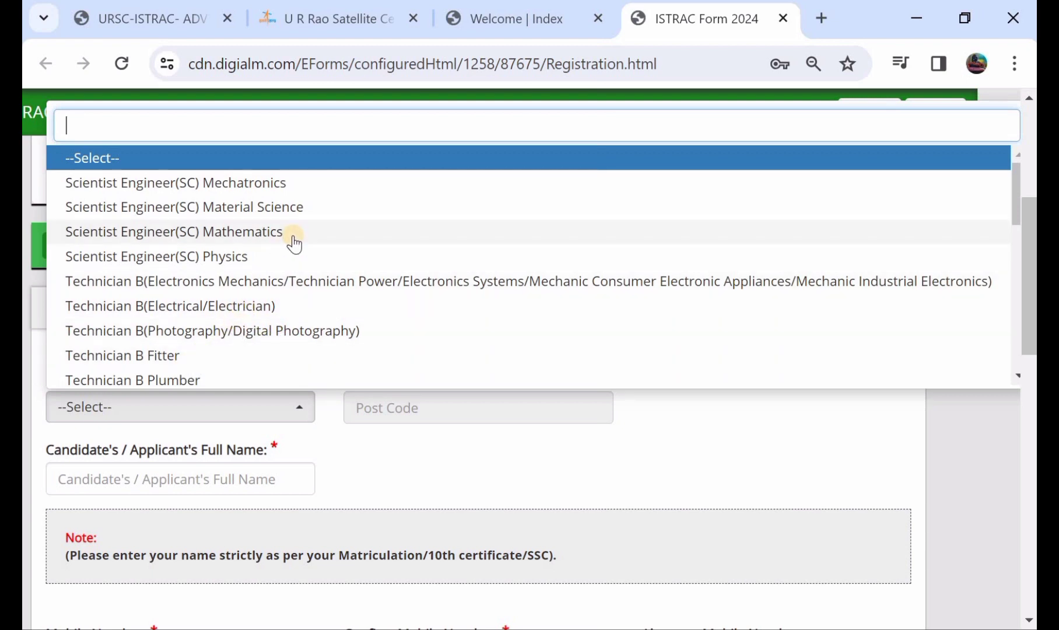
- Select the Technician B (Electronics Mechanics) post, filling Post Code with 005
scroll(286, 251, "down", 1)
scroll(285, 251, "down", 7)
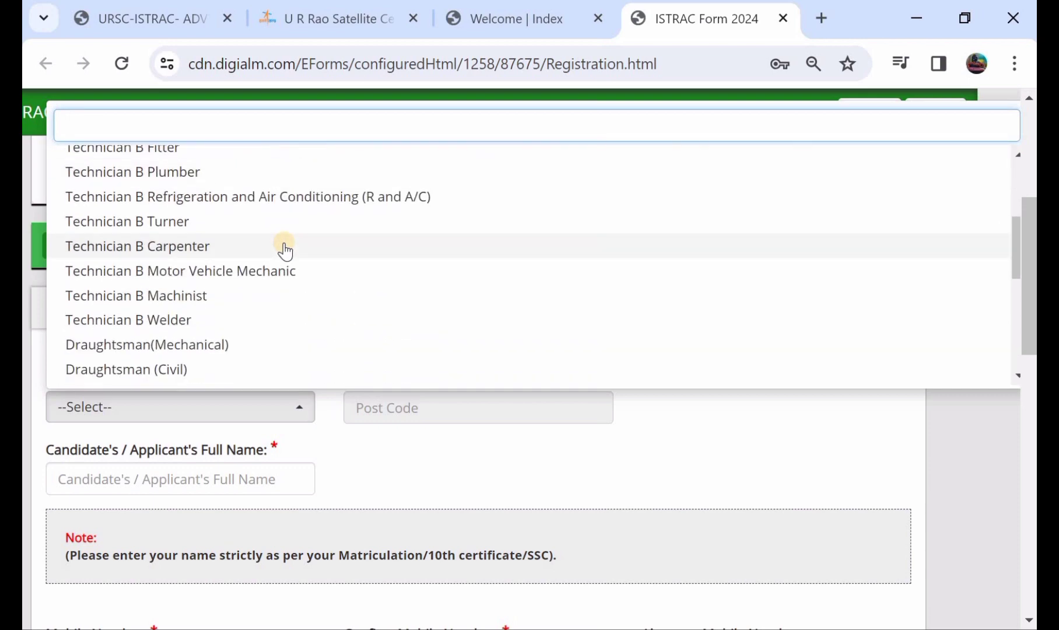
scroll(285, 250, "down", 5)
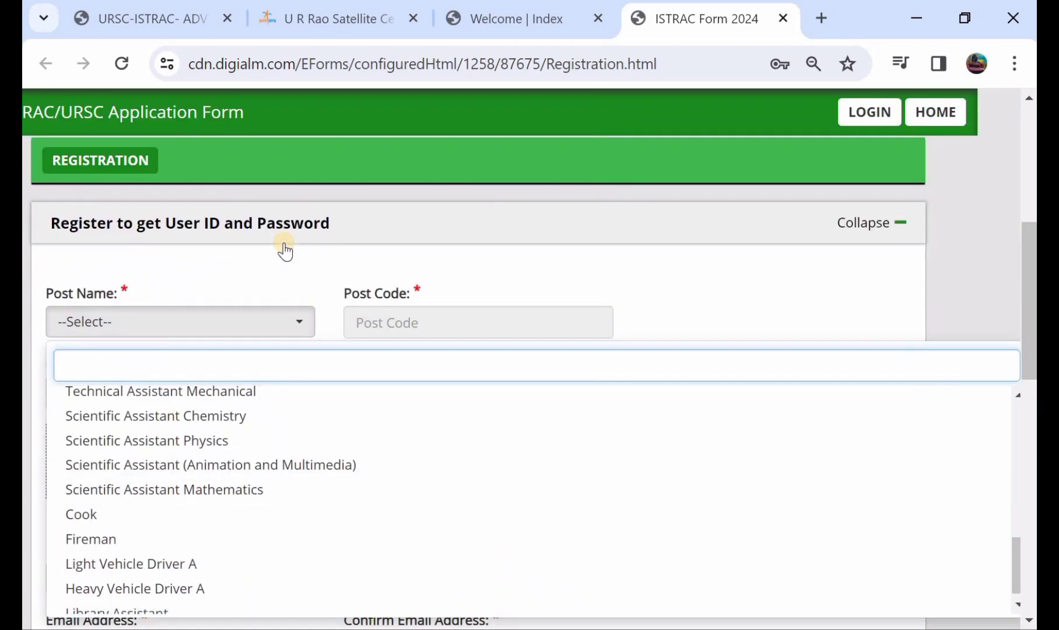
scroll(213, 432, "down", 1)
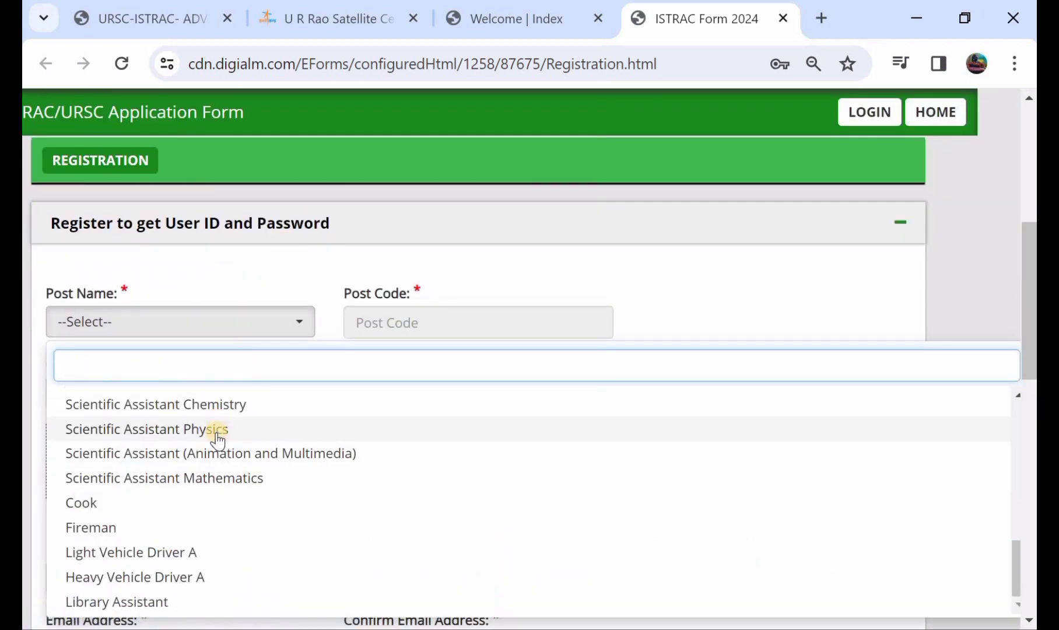
scroll(213, 475, "up", 4)
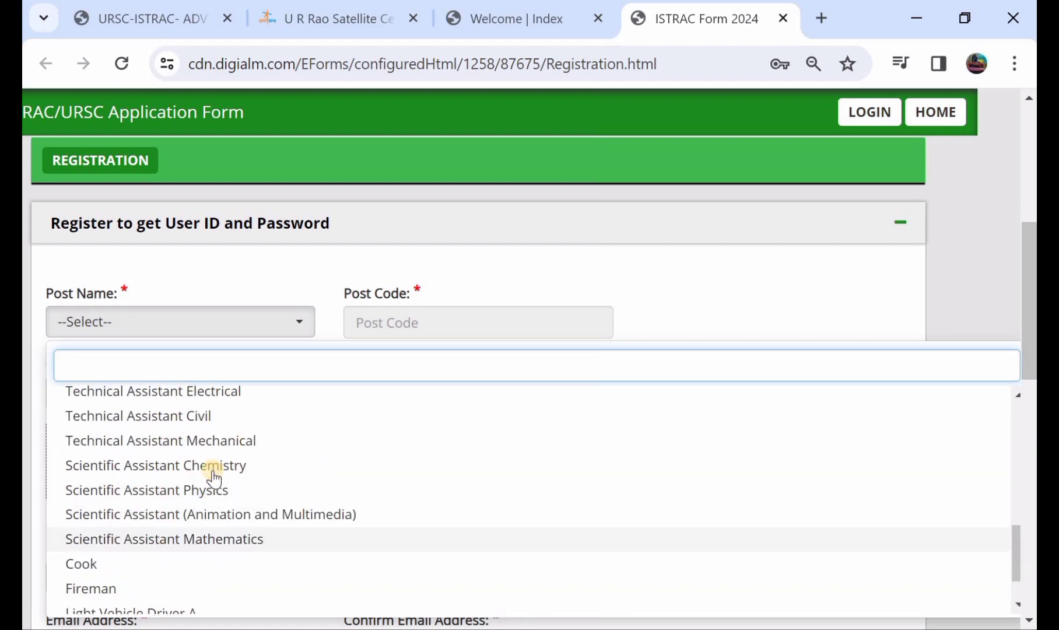
scroll(213, 478, "up", 5)
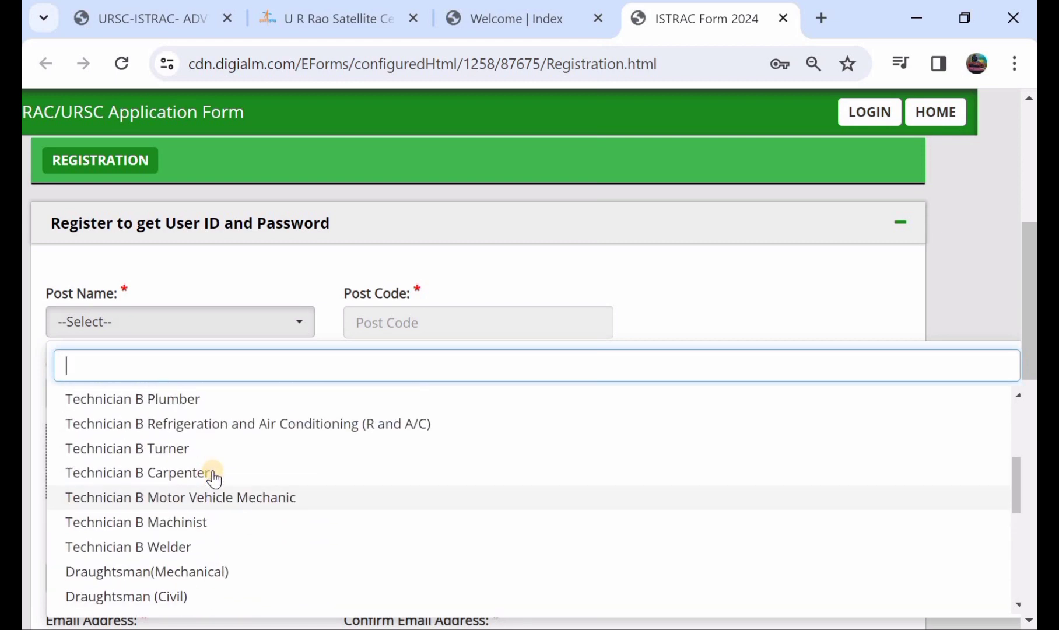
scroll(214, 478, "up", 1)
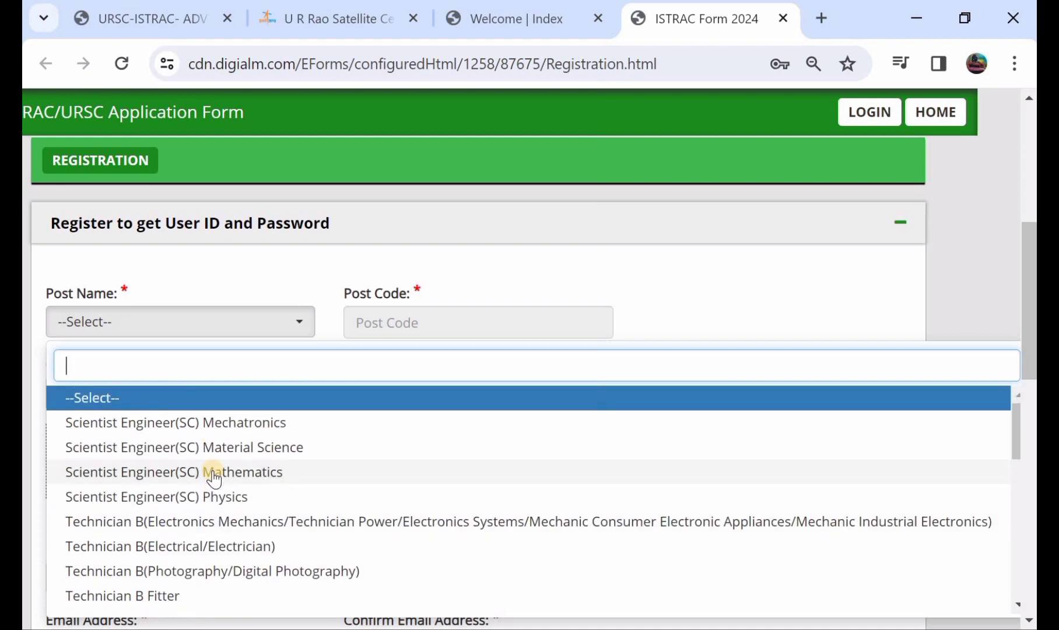
scroll(214, 479, "down", 2)
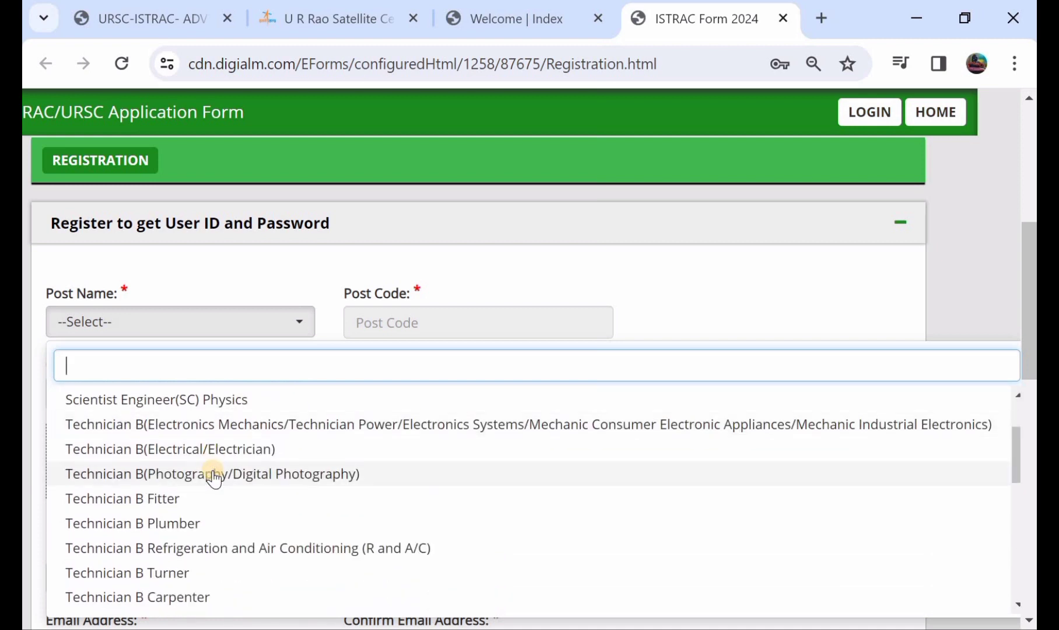
left_click(239, 425)
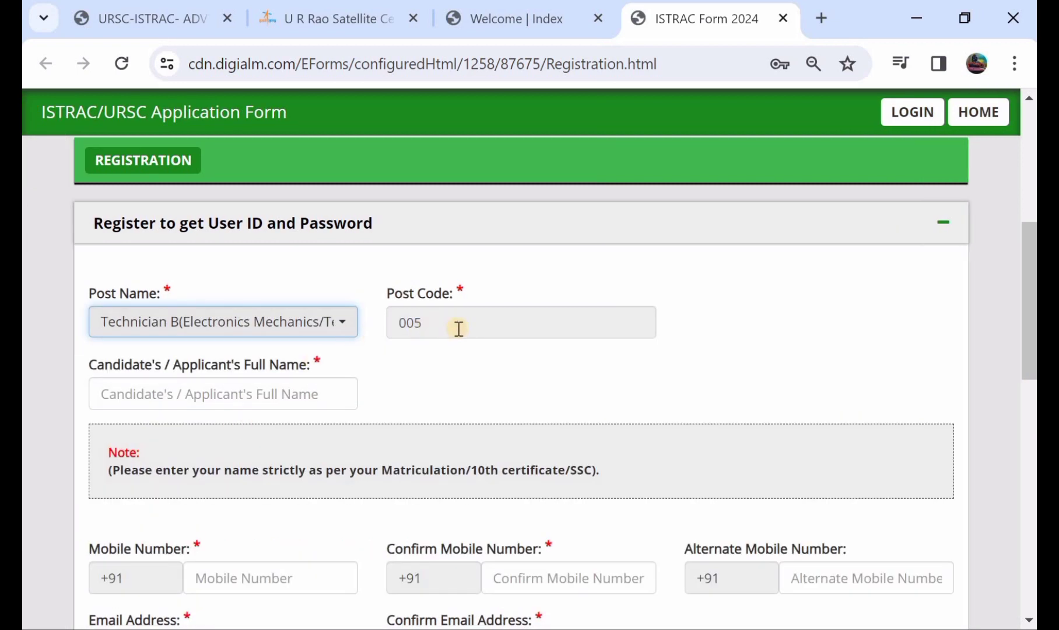
- Enter the applicant's full name, then scroll down past the captcha to the verification table
left_click(164, 400)
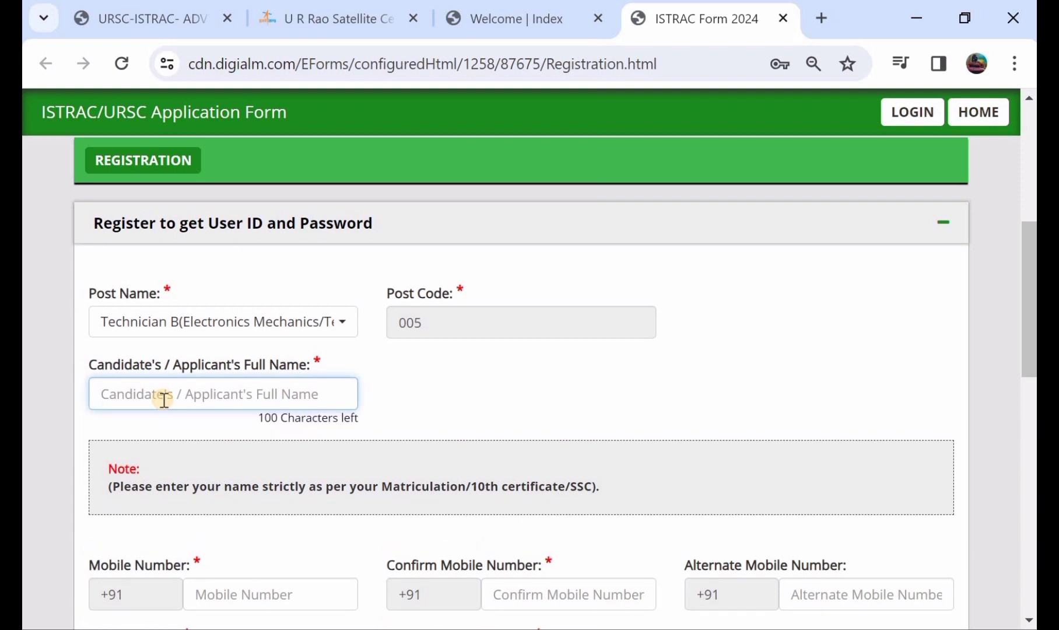
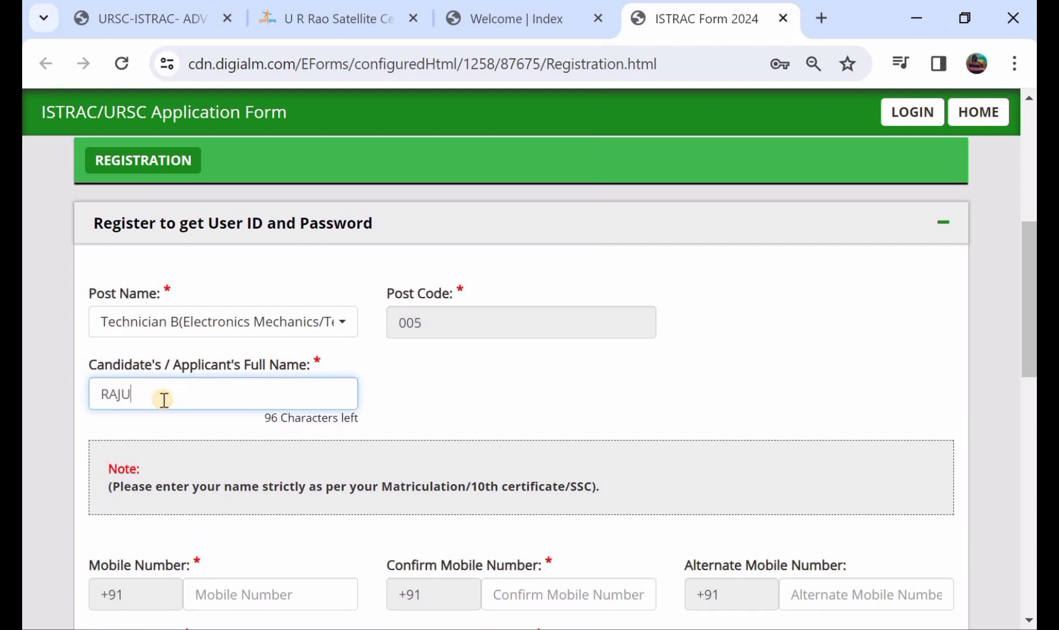
scroll(164, 401, "down", 3)
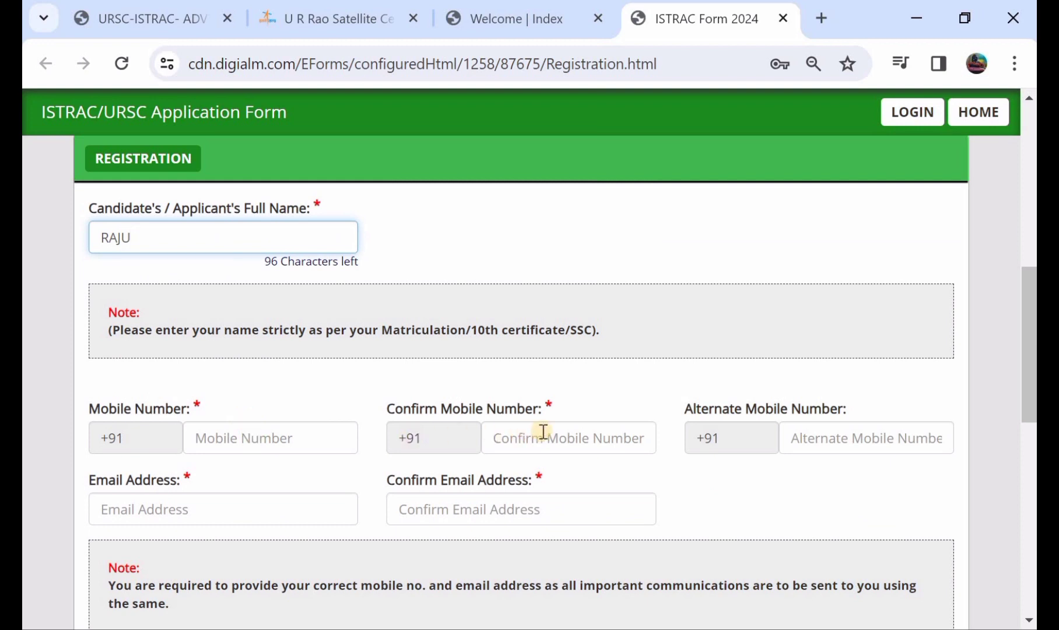
scroll(541, 429, "down", 1)
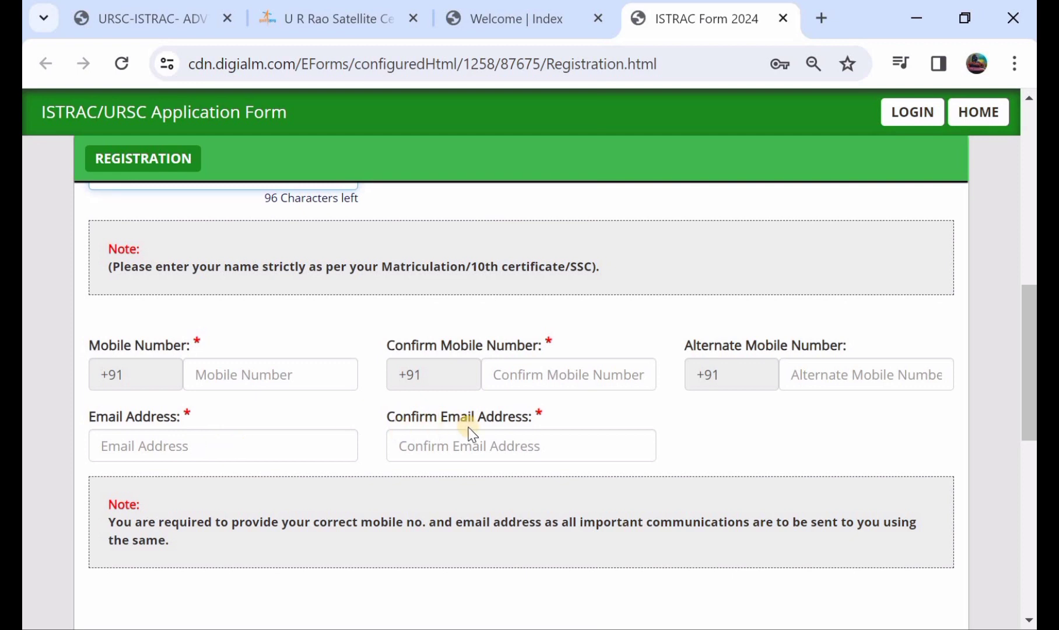
scroll(473, 440, "down", 1)
scroll(486, 491, "down", 1)
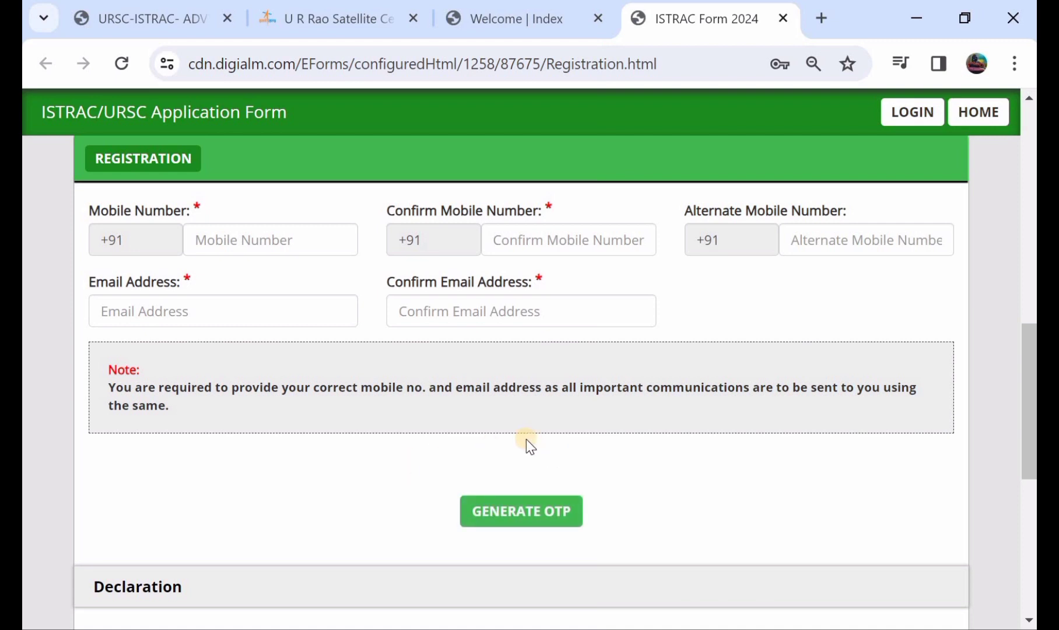
scroll(526, 439, "down", 4)
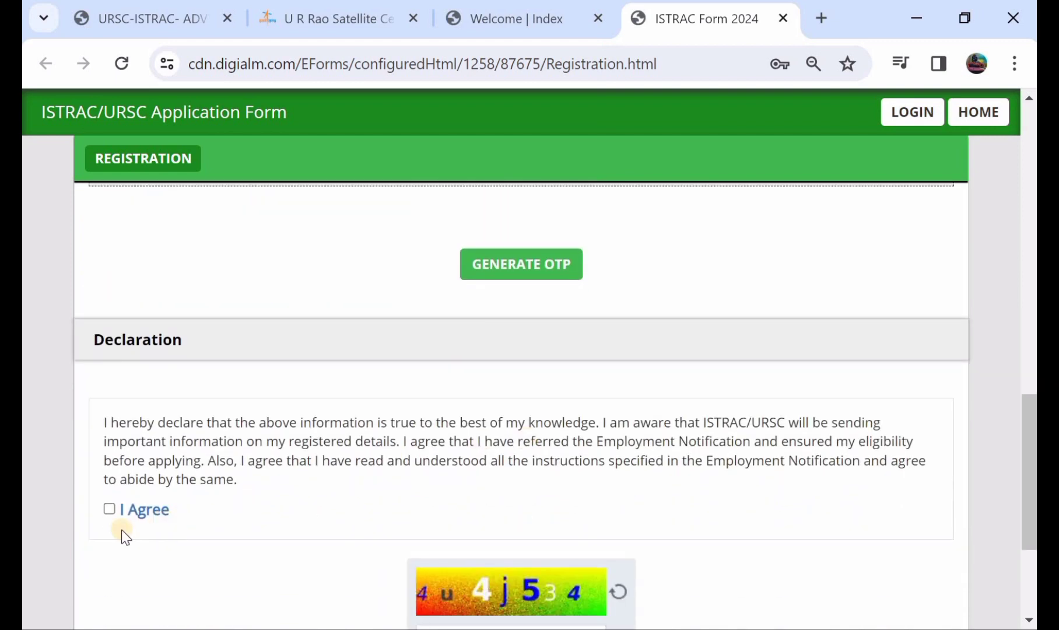
scroll(390, 353, "down", 2)
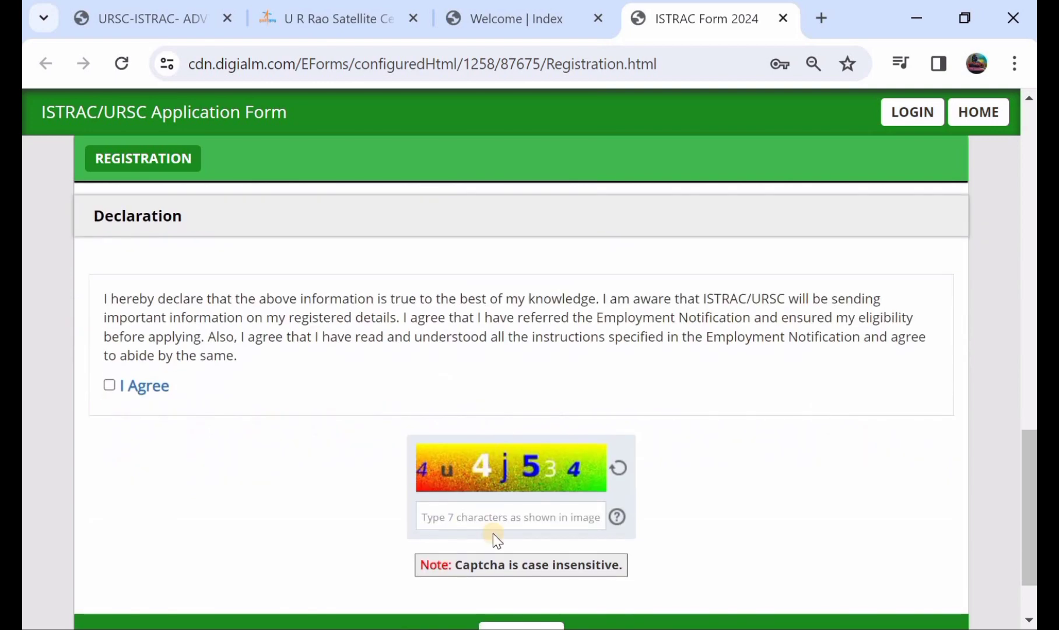
scroll(496, 532, "down", 2)
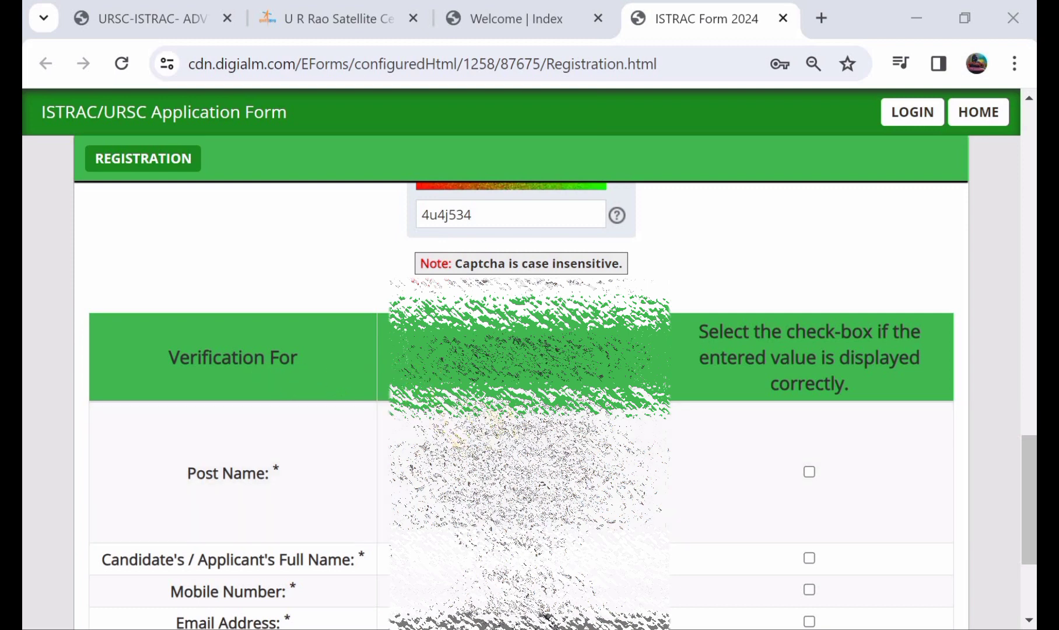
scroll(313, 482, "down", 1)
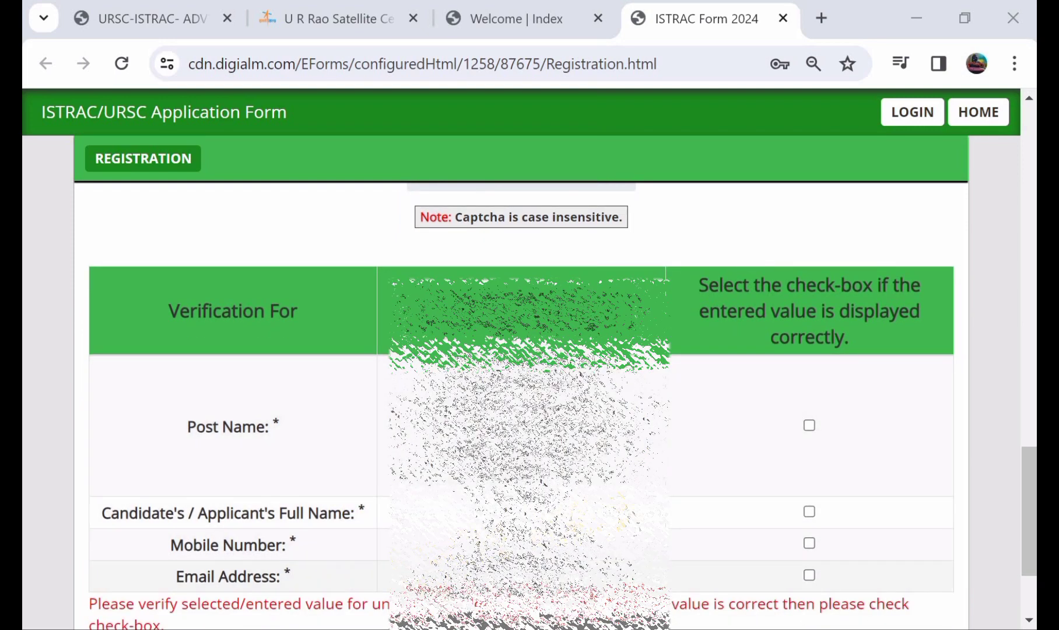
scroll(822, 446, "down", 1)
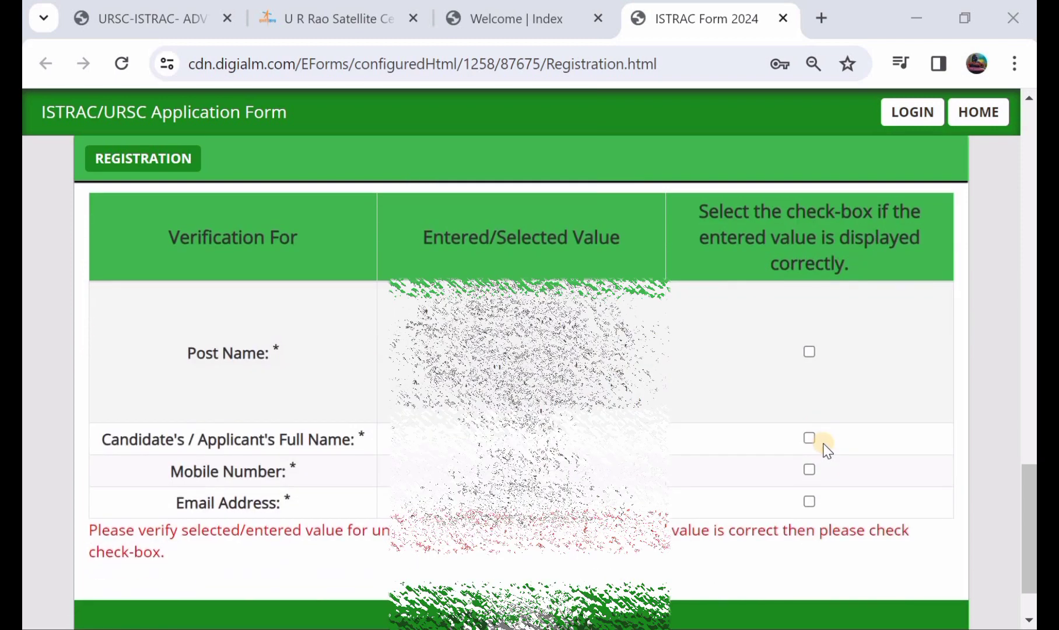
- Tick the Post Name, Full Name, Mobile Number and Email Address verification checkboxes
left_click(812, 353)
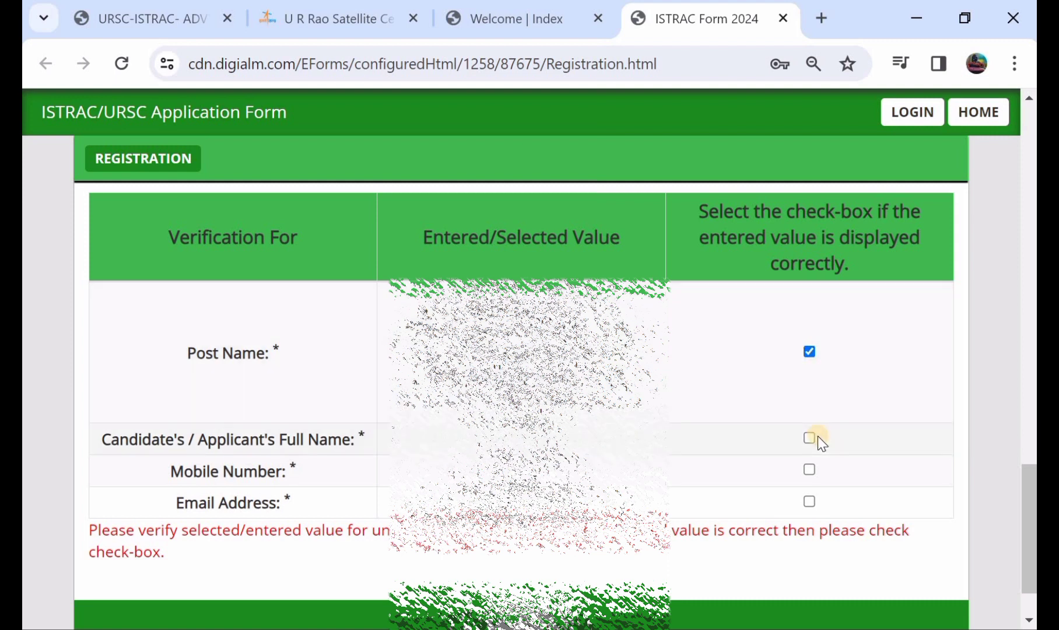
left_click(814, 473)
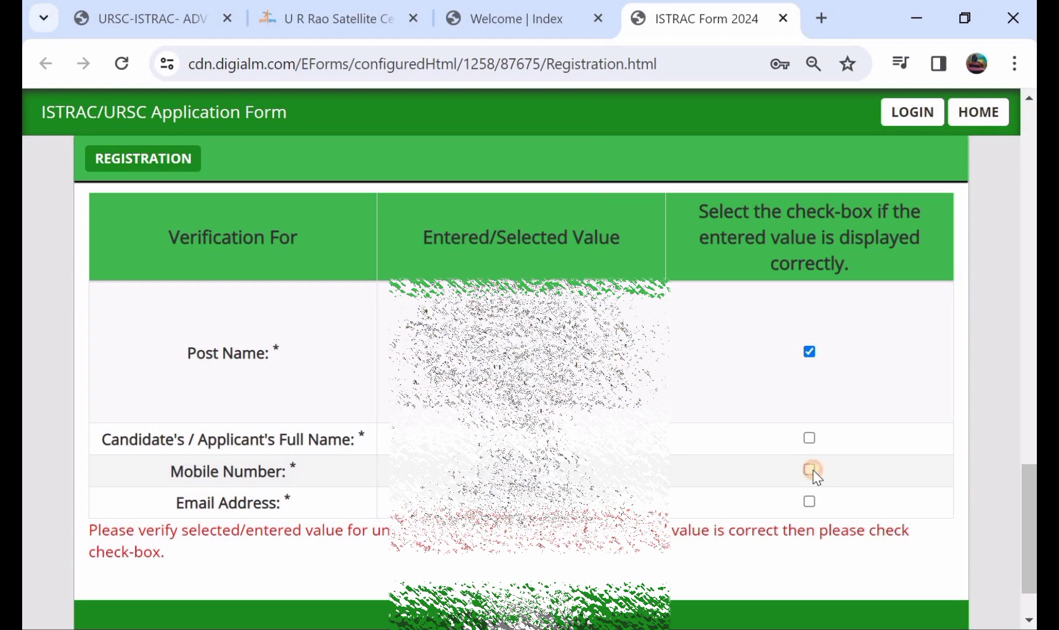
left_click(811, 437)
left_click(810, 441)
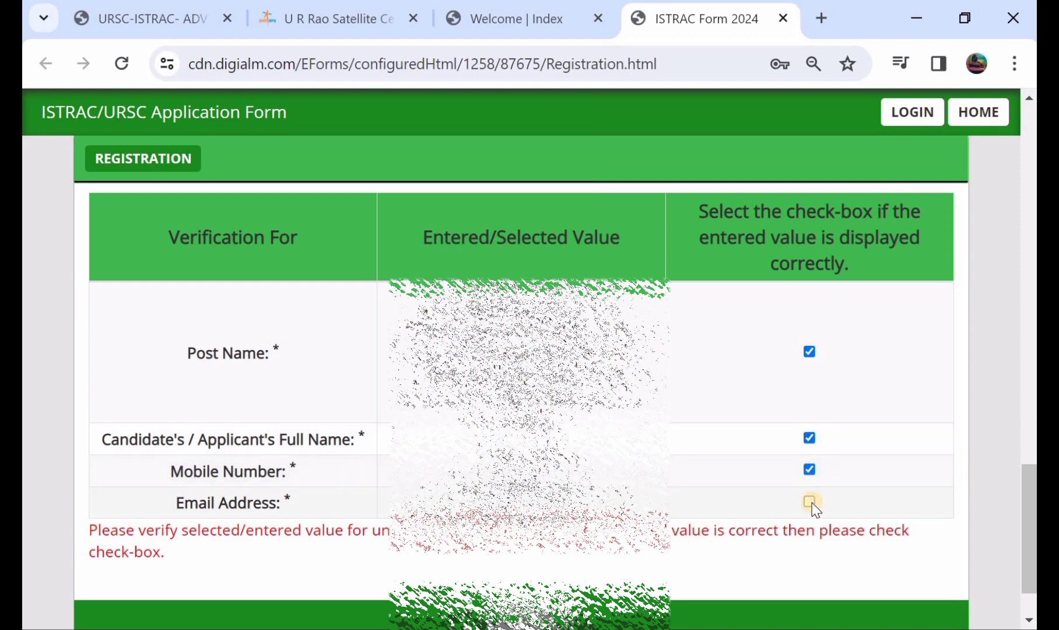
left_click(810, 502)
scroll(811, 503, "down", 1)
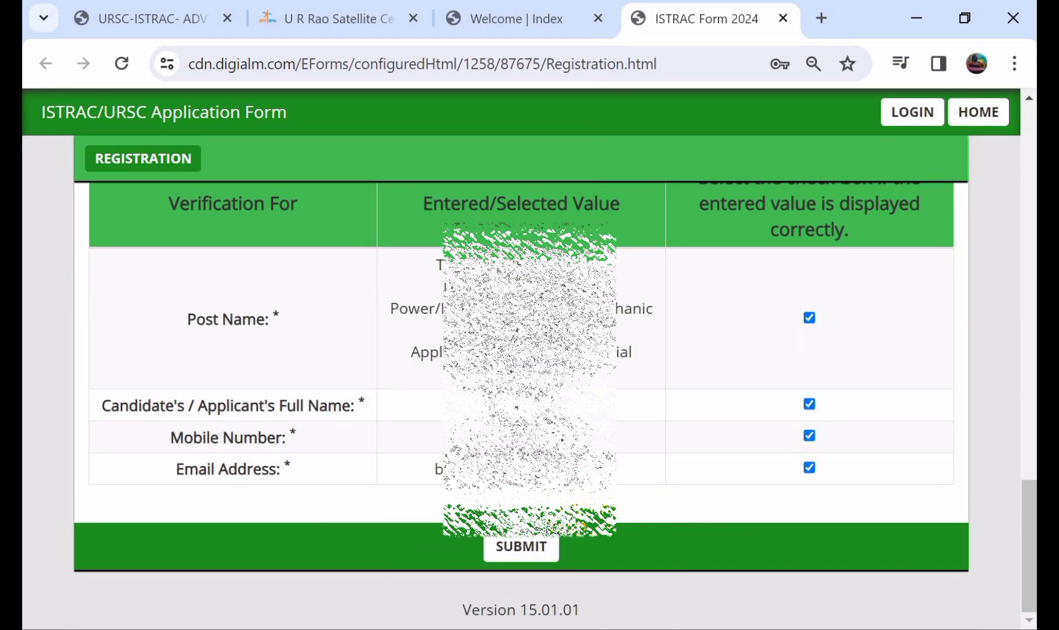
- Submit the registration, agree to the Privacy Notice and confirm the verified information
left_click(534, 546)
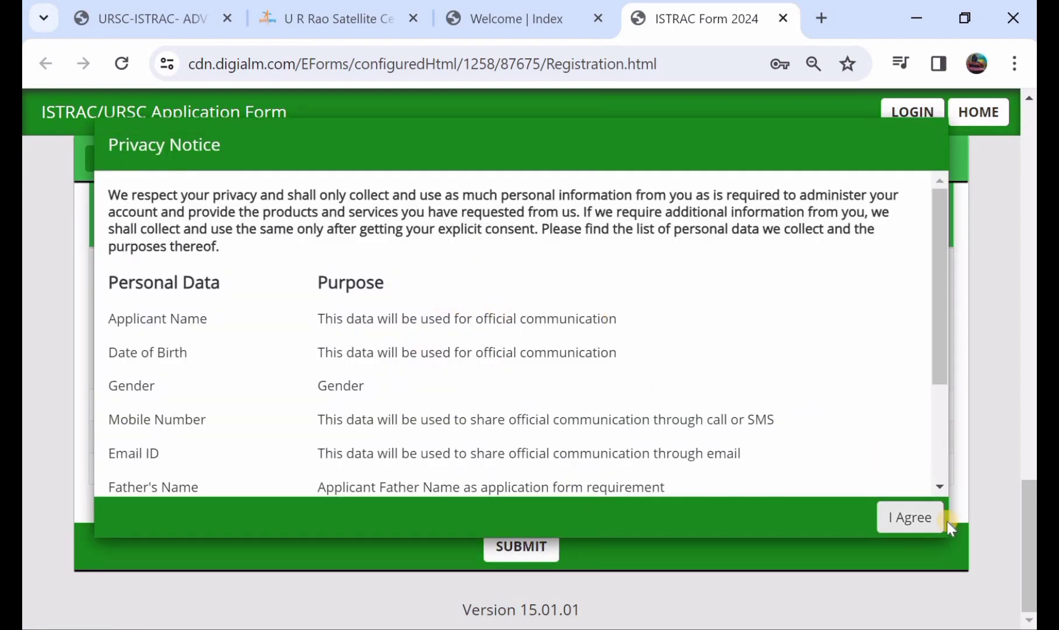
left_click(913, 518)
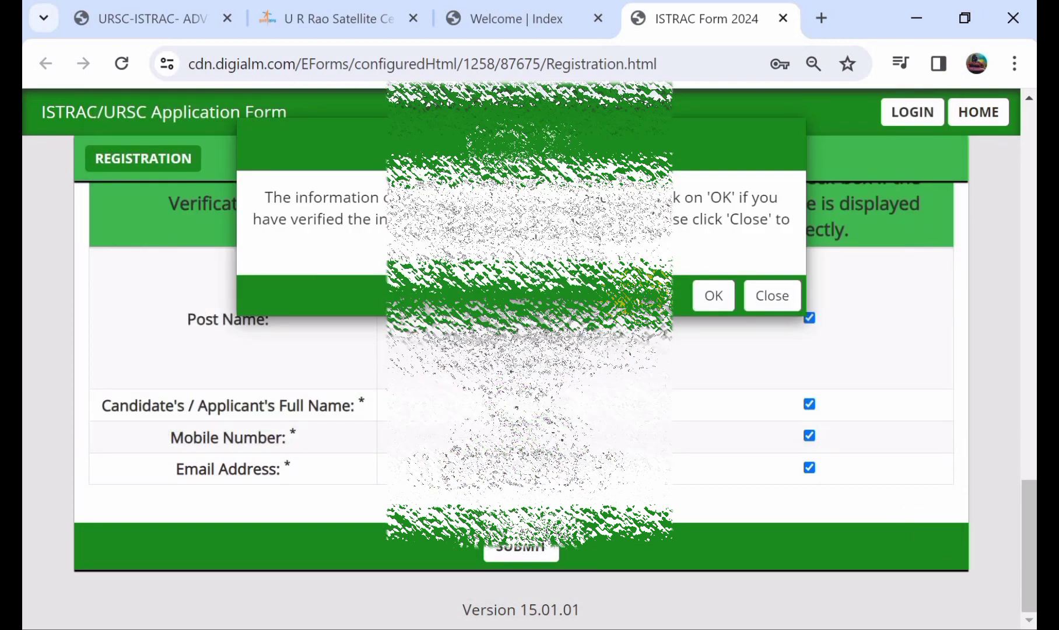
left_click(708, 296)
left_click(708, 297)
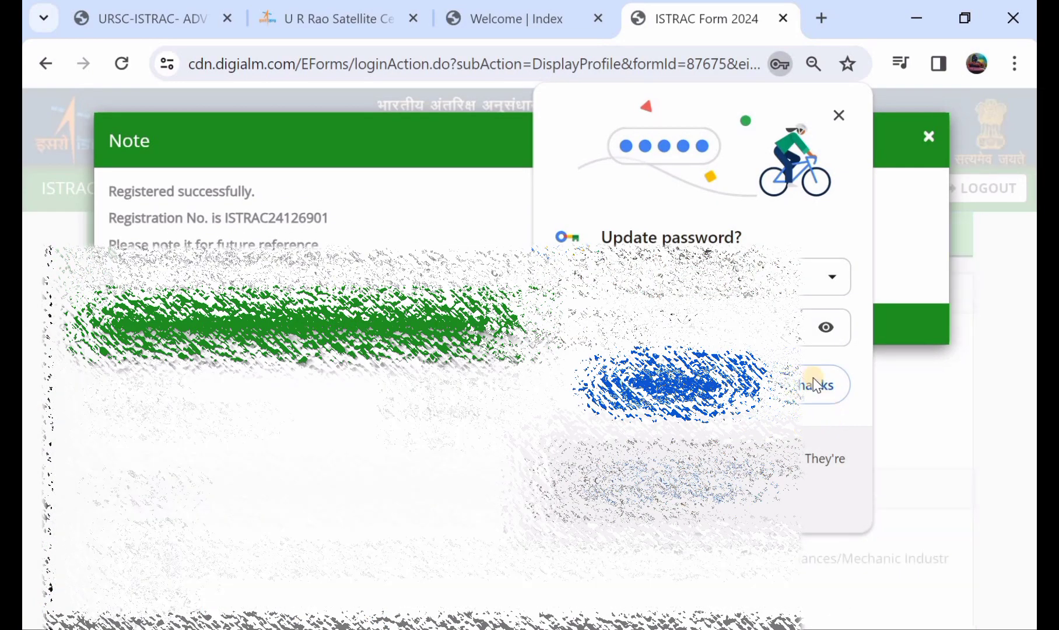
- Decline Chrome's password save, close the registration note, and go to the application form
left_click(815, 383)
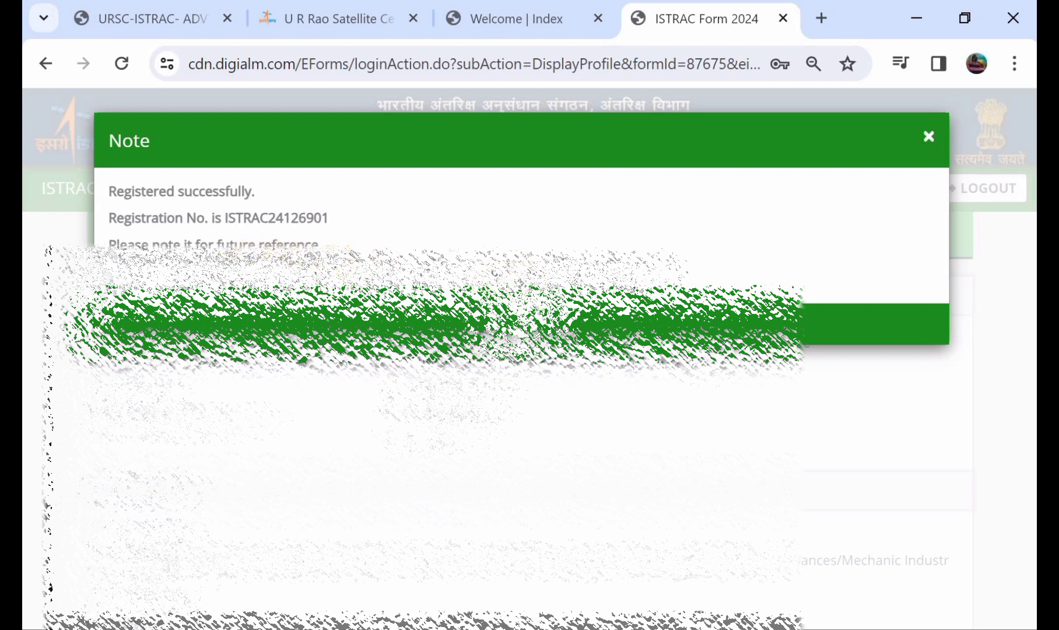
left_click(513, 324)
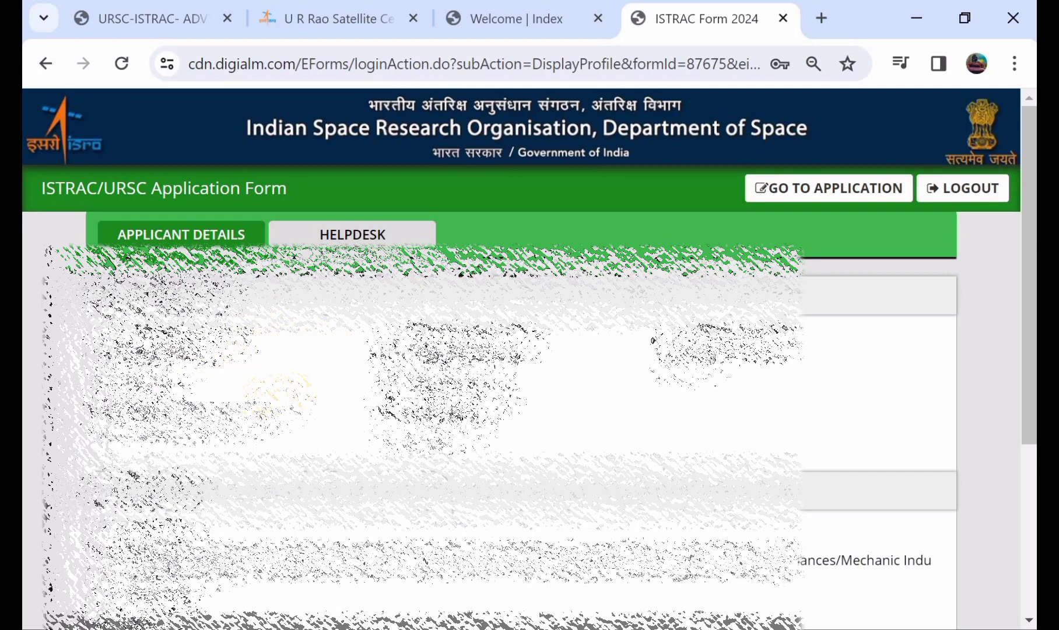
scroll(279, 397, "down", 1)
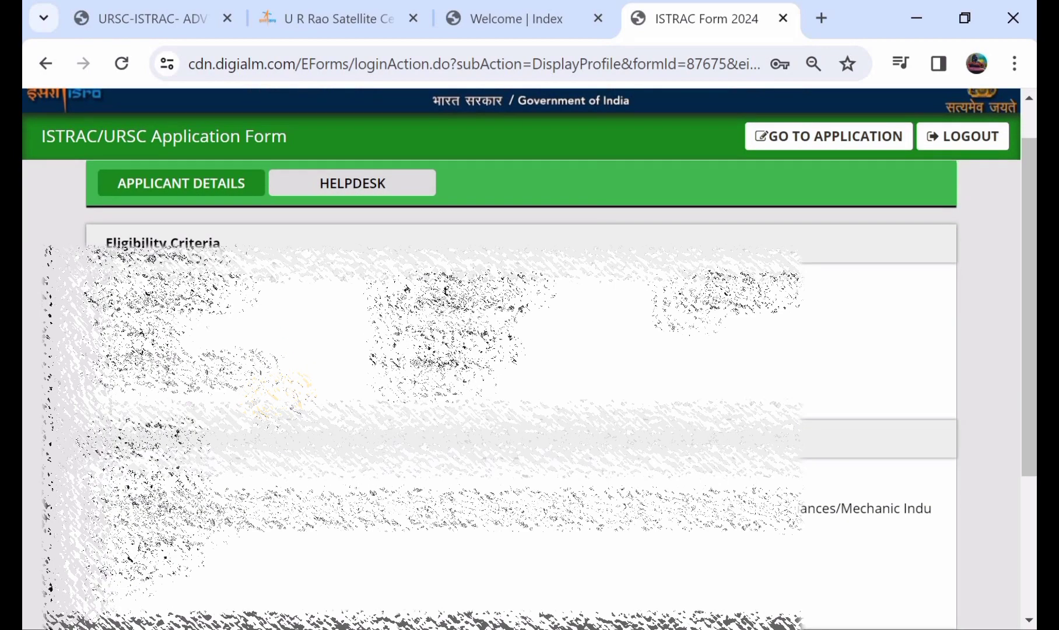
scroll(280, 396, "down", 2)
scroll(664, 207, "up", 3)
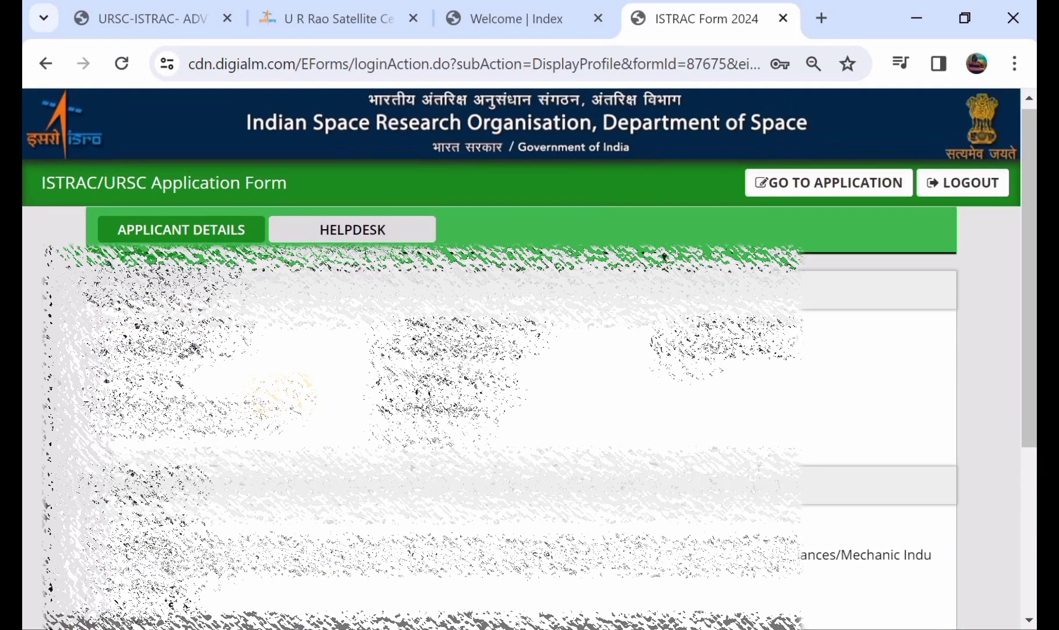
scroll(665, 207, "down", 3)
scroll(665, 207, "up", 3)
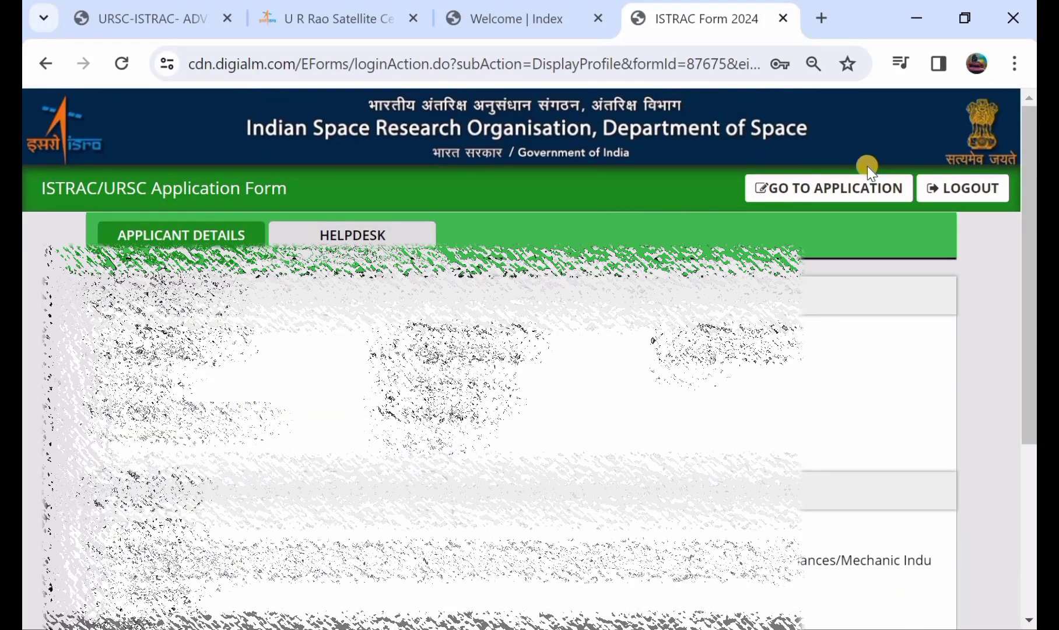
left_click(844, 198)
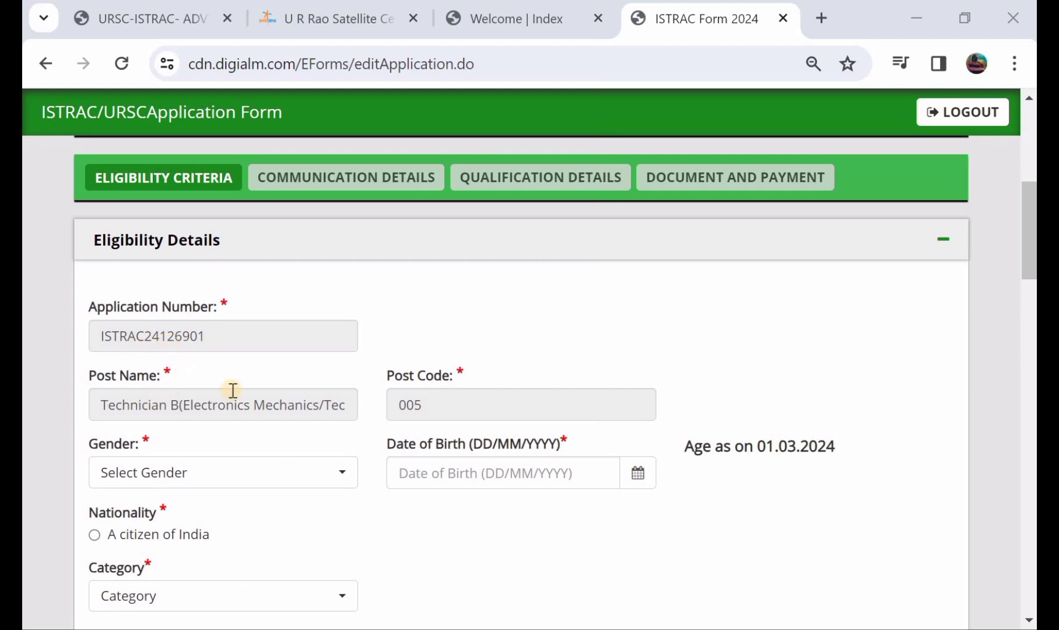
scroll(222, 438, "down", 1)
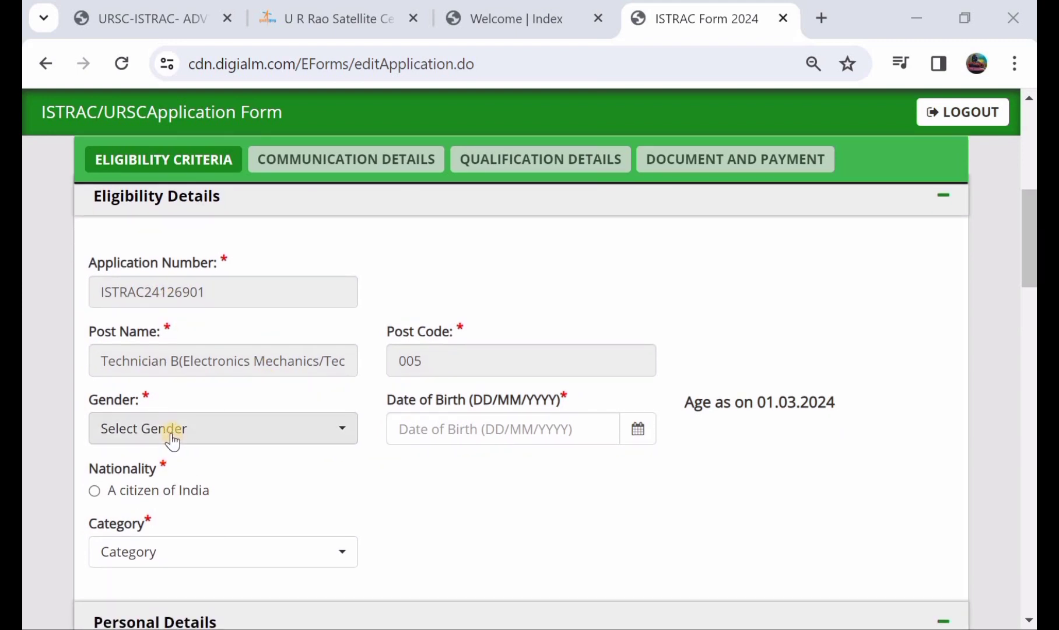
left_click(170, 436)
left_click(183, 531)
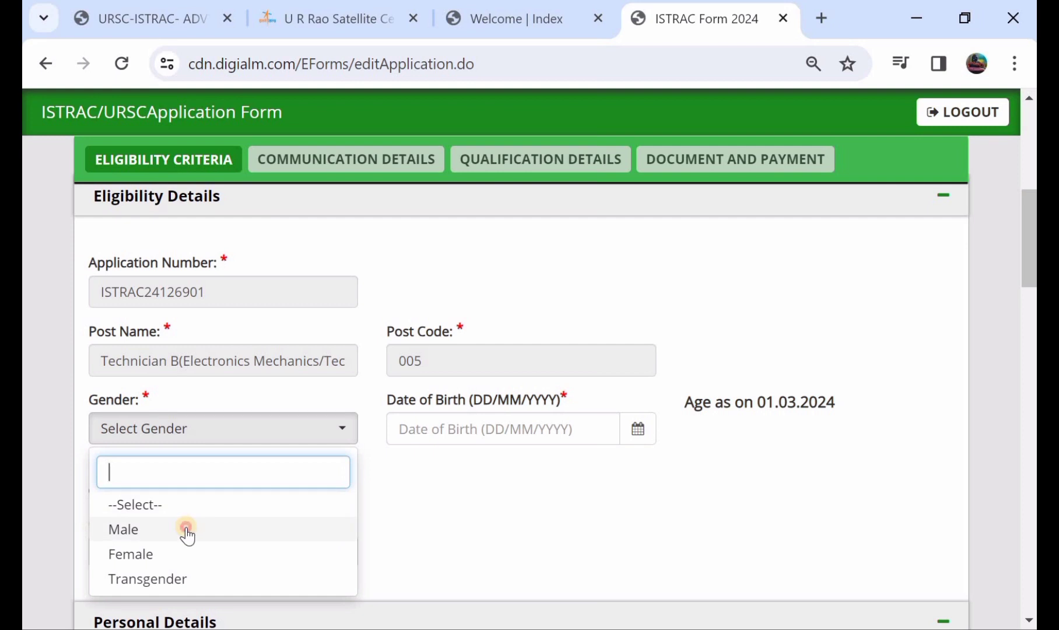
left_click(635, 430)
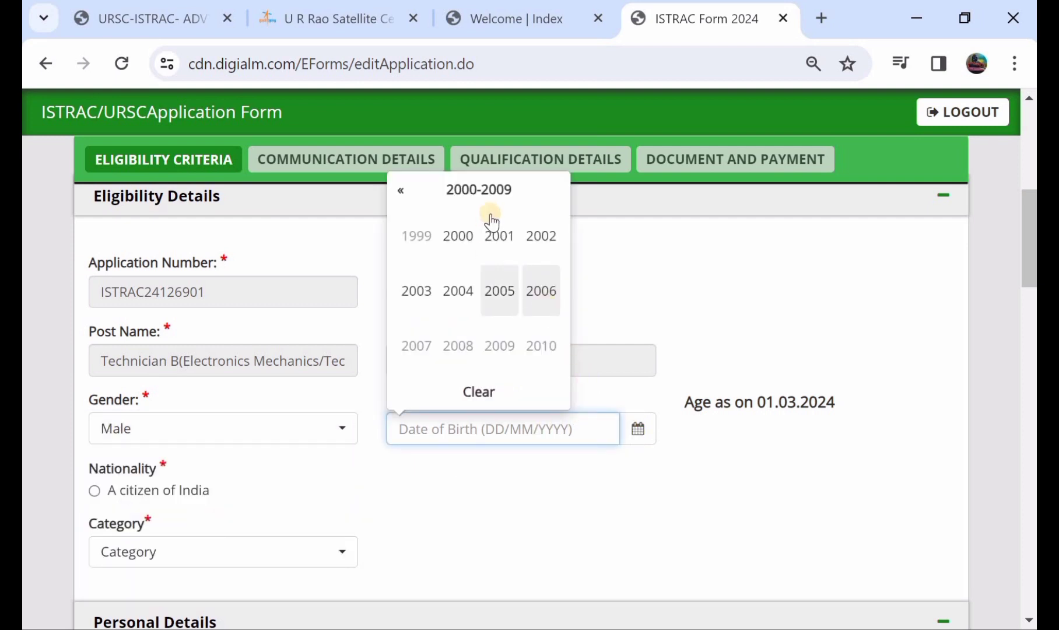
left_click(540, 229)
left_click(426, 291)
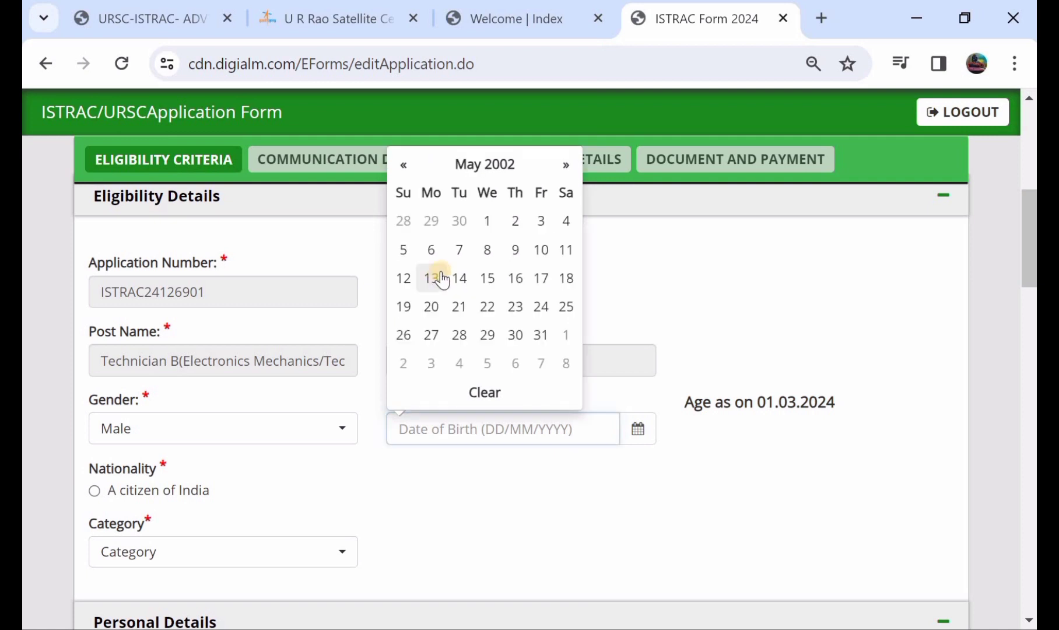
left_click(488, 227)
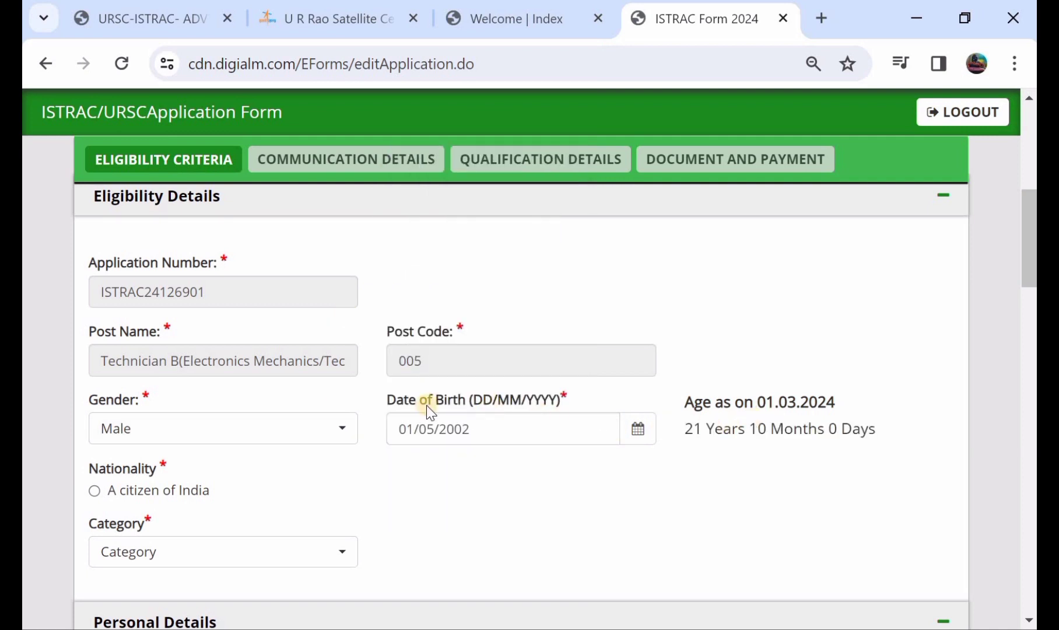
- Mark nationality as a citizen of India and set category to UR
scroll(427, 406, "down", 2)
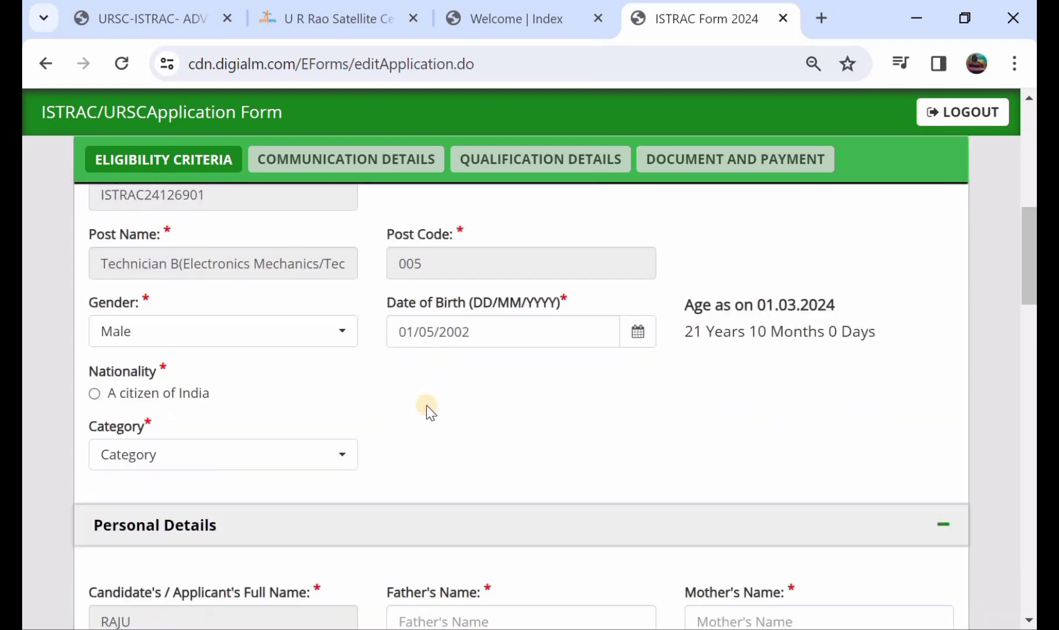
left_click(95, 392)
left_click(155, 457)
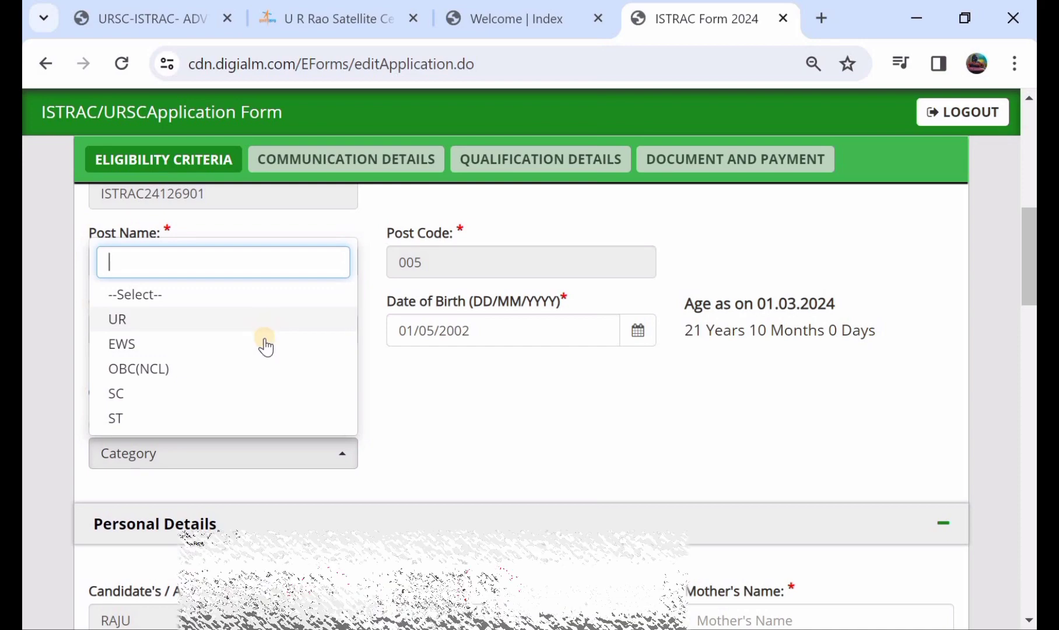
left_click(262, 328)
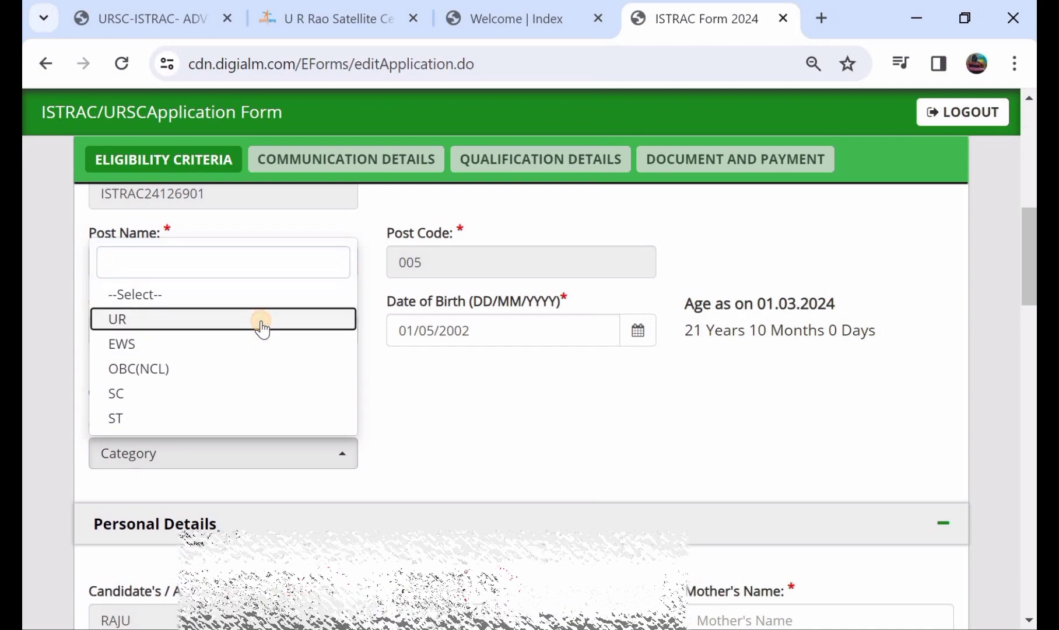
scroll(260, 319, "down", 2)
scroll(260, 320, "down", 2)
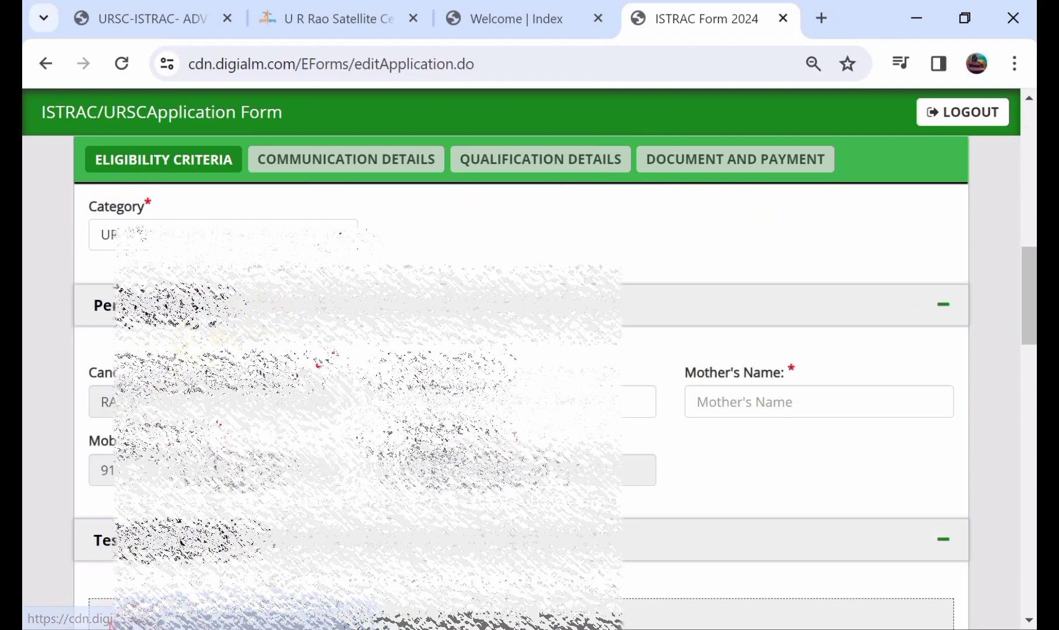
- Enter the father's and mother's names in the form
left_click(639, 401)
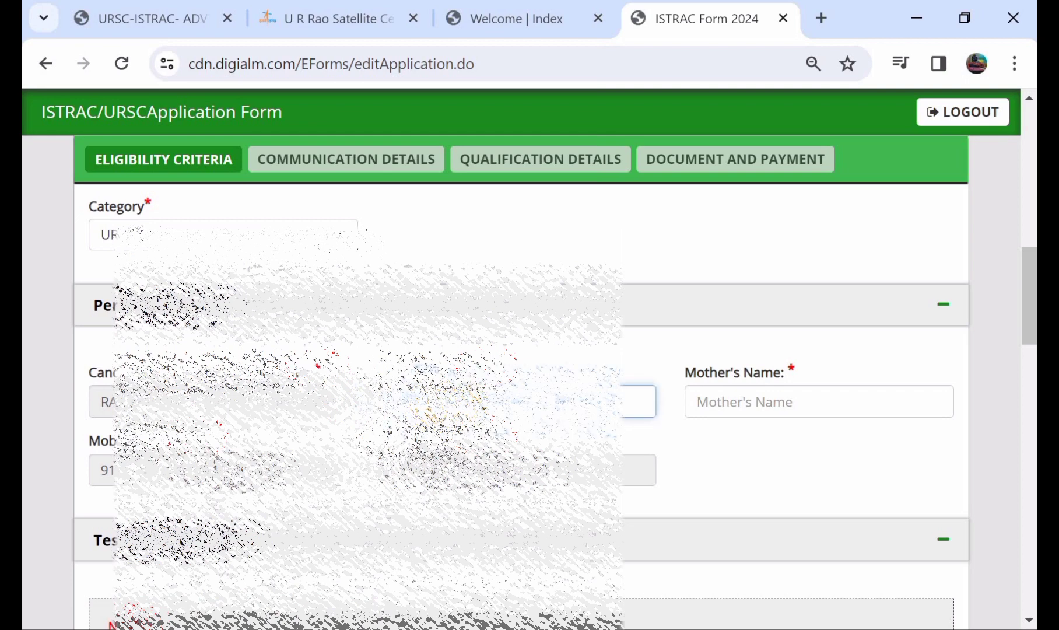
type("R")
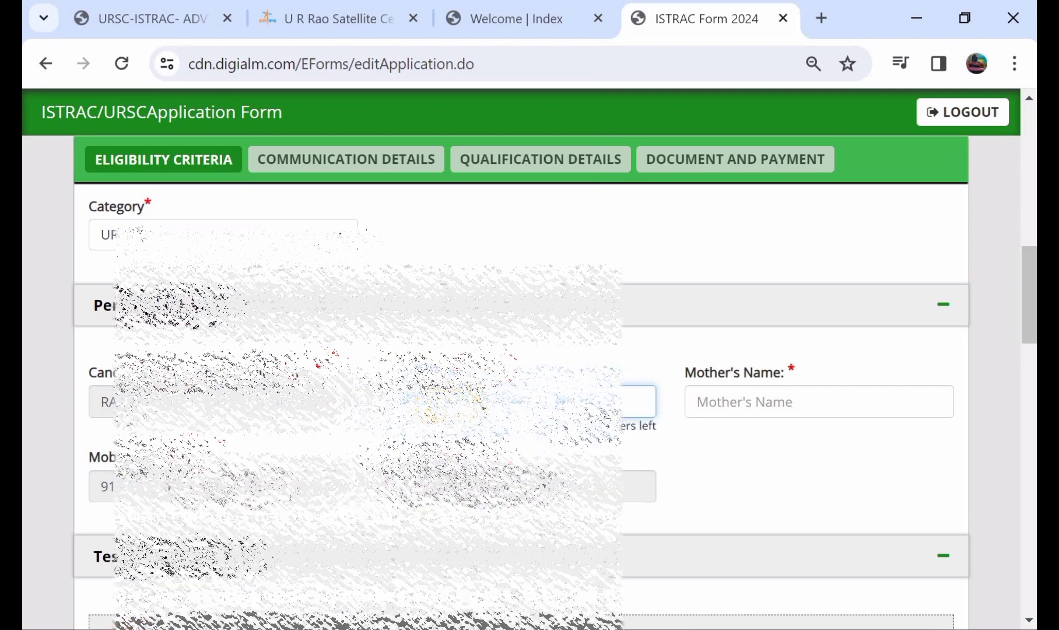
left_click(756, 413)
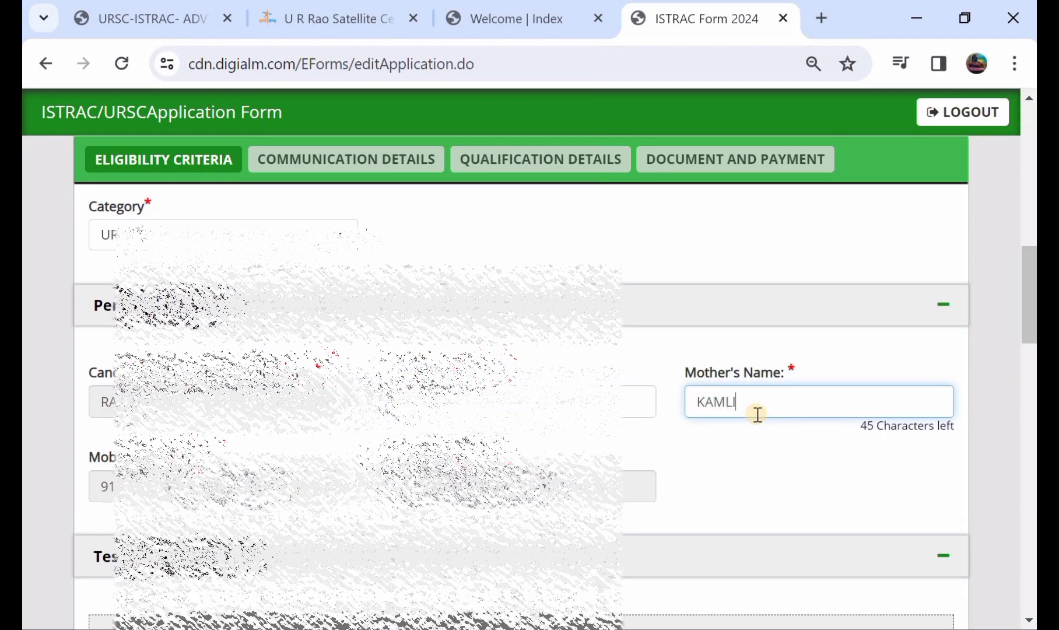
scroll(756, 415, "down", 3)
scroll(562, 431, "down", 3)
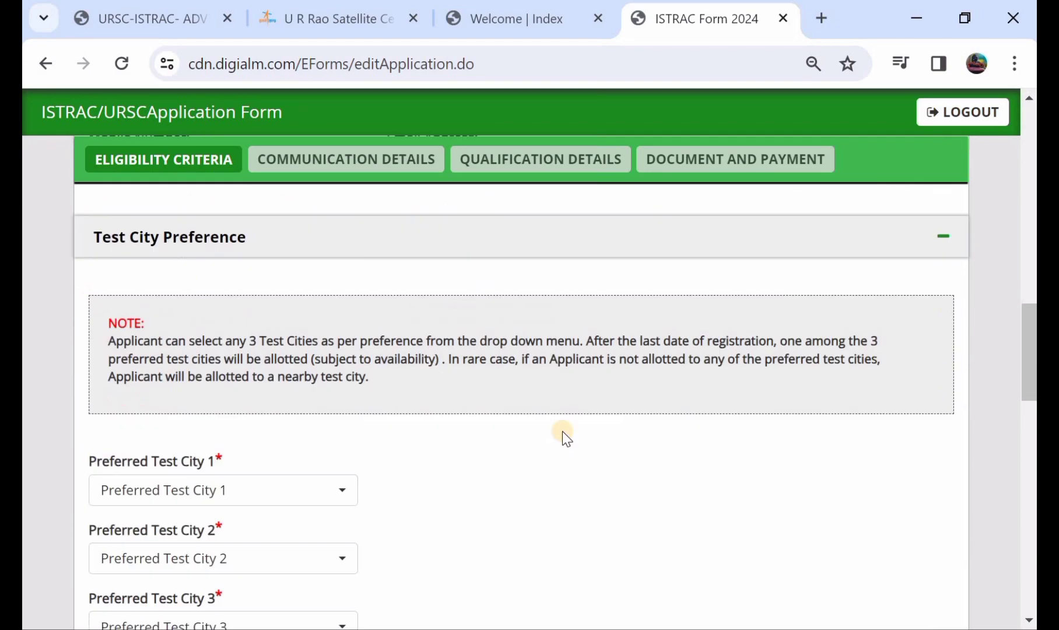
scroll(563, 435, "up", 1)
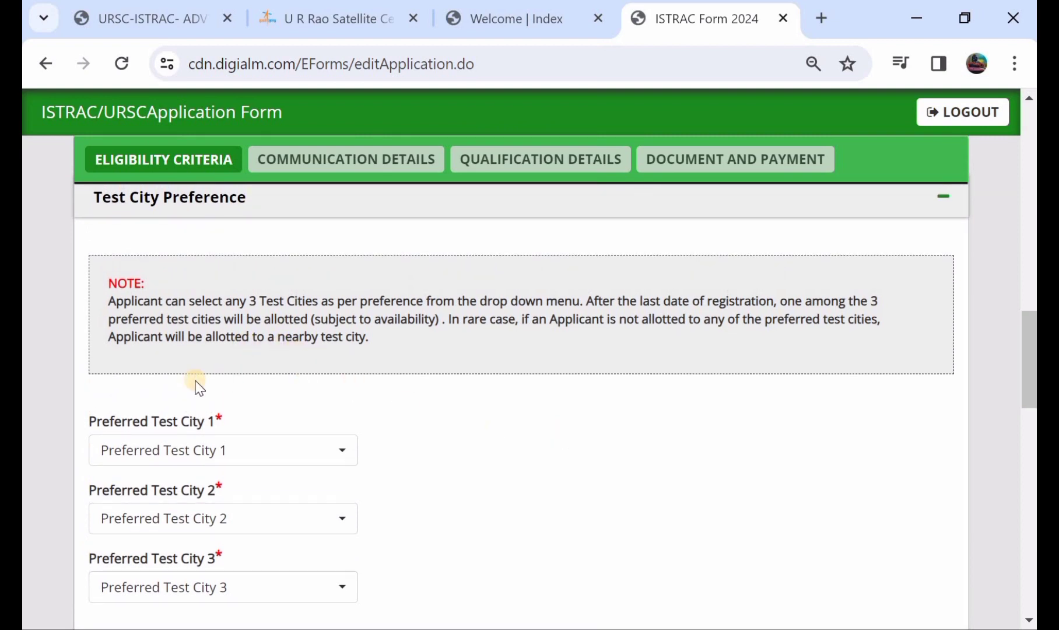
scroll(204, 396, "down", 1)
- Set preferred test cities 1–3 to Hyderabad, Chennai and Bhubaneswar, dismissing the duplicate-city alert
left_click(214, 415)
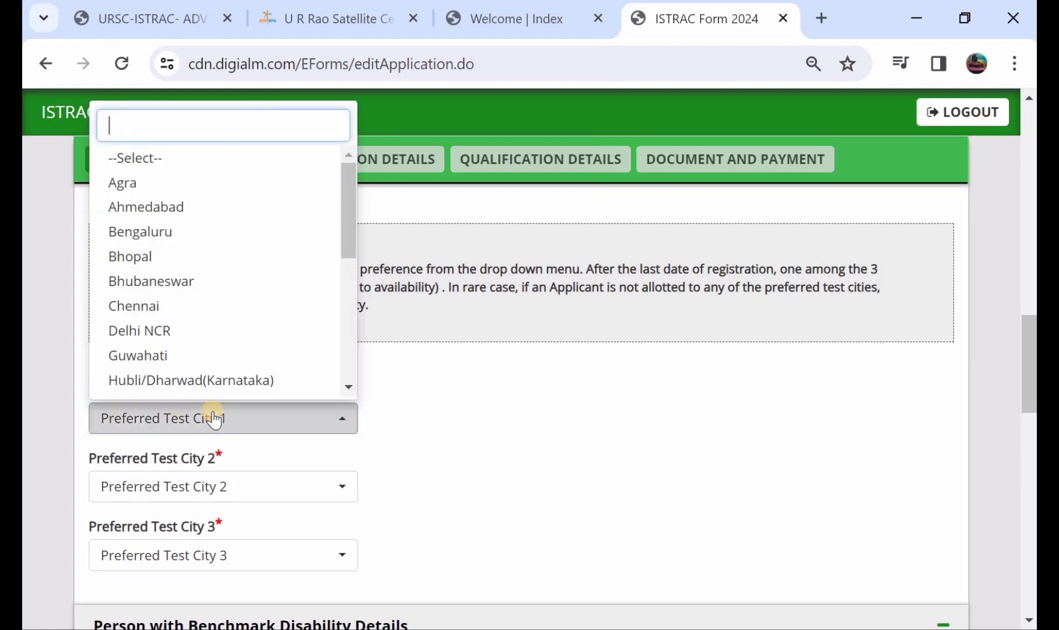
scroll(257, 336, "down", 2)
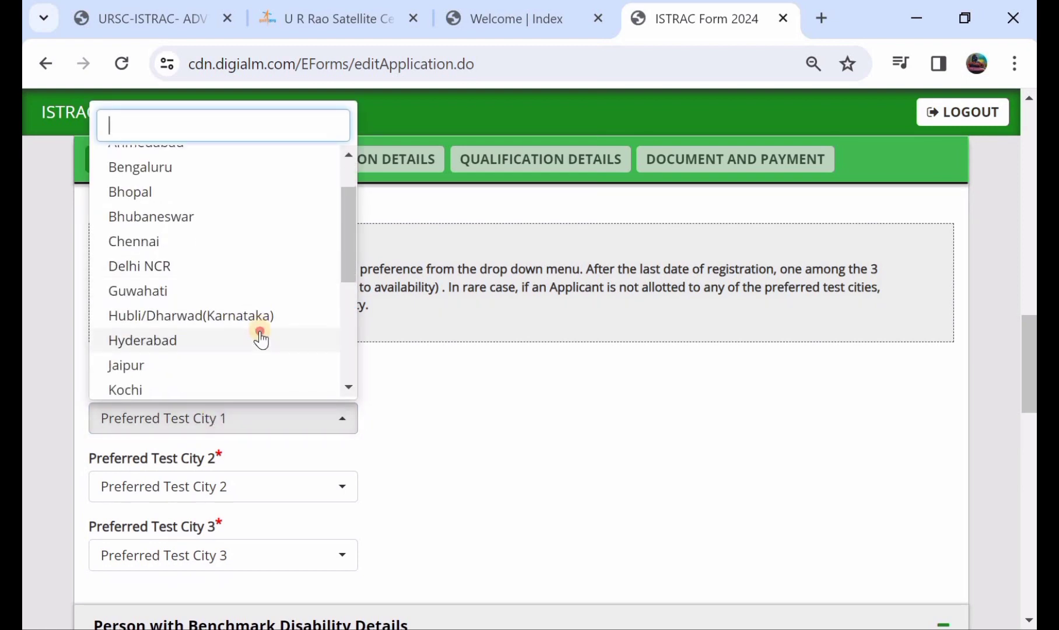
left_click(259, 340)
left_click(224, 486)
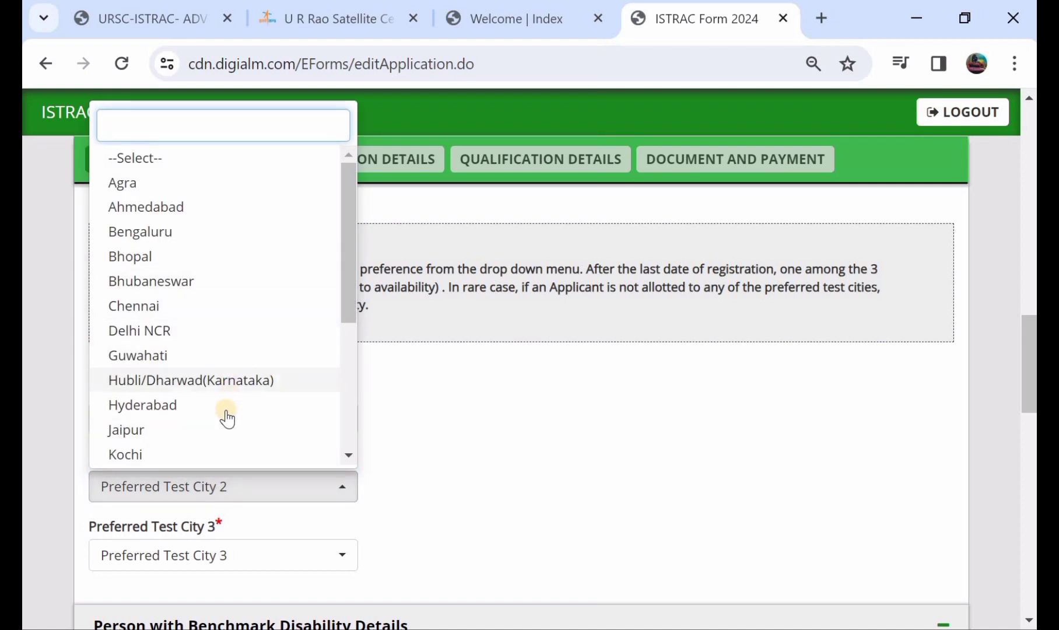
left_click(226, 411)
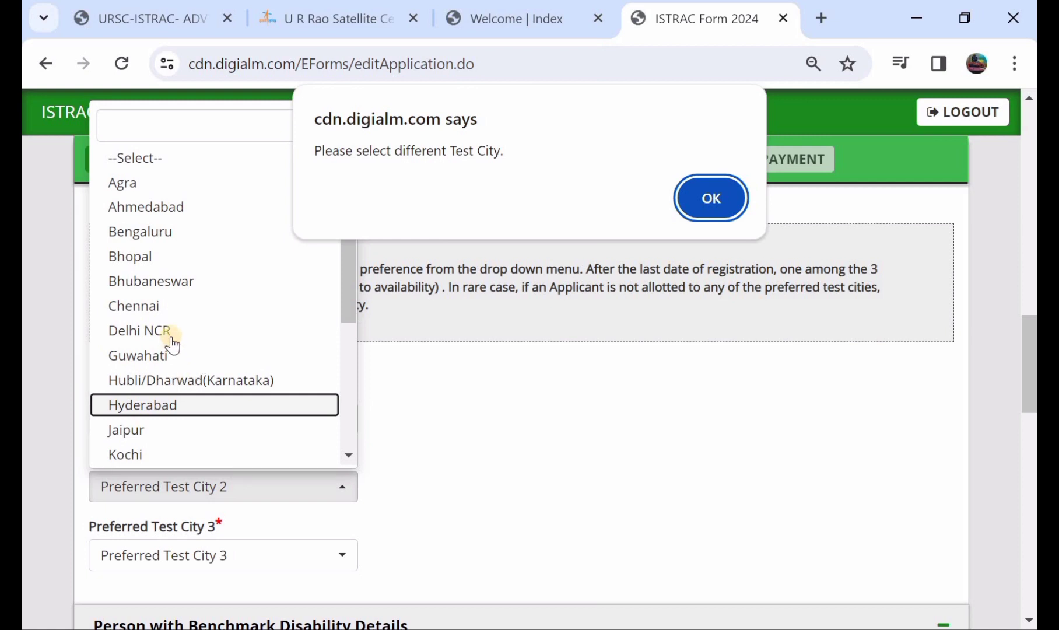
left_click(726, 182)
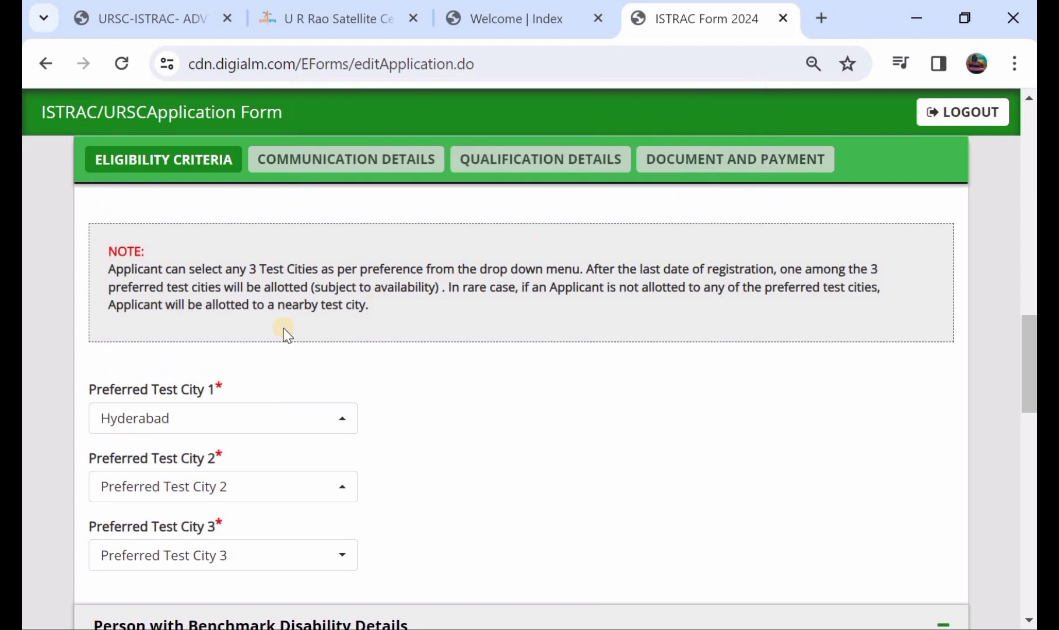
left_click(242, 495)
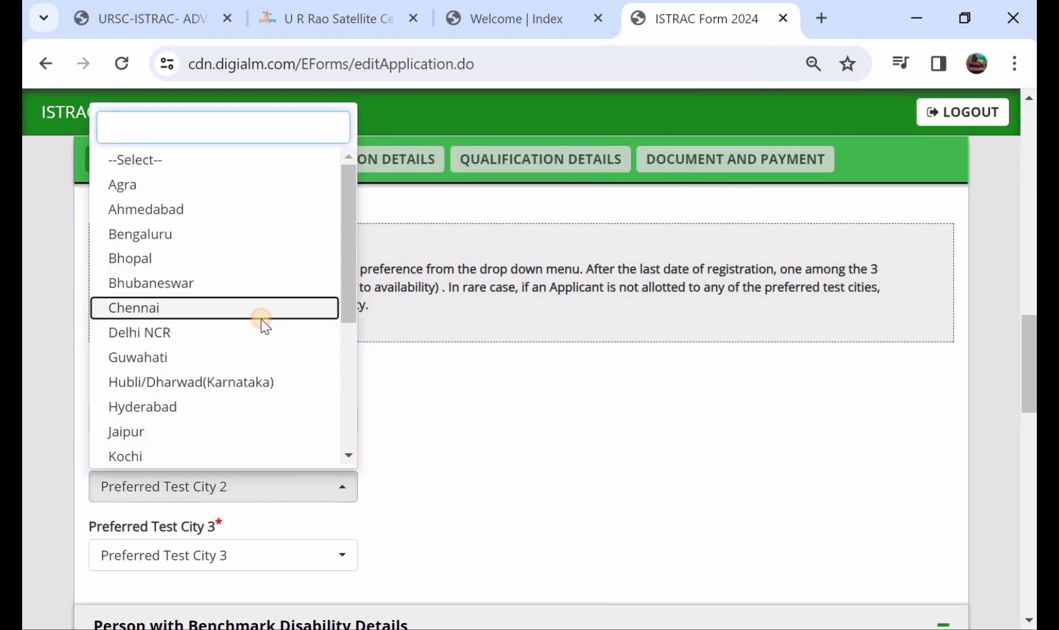
left_click(260, 314)
left_click(247, 553)
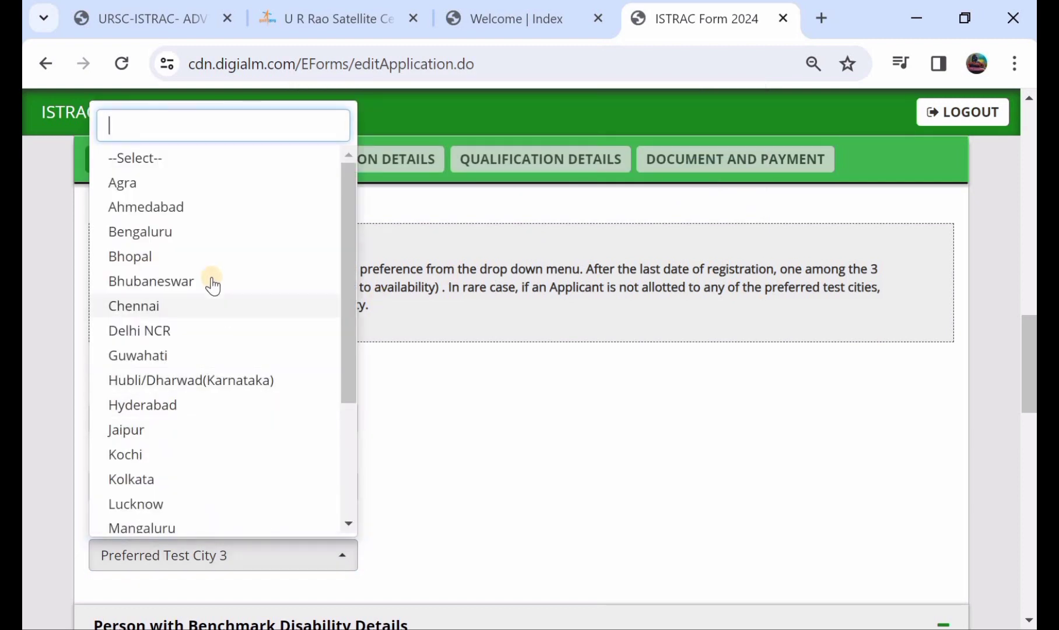
left_click(212, 282)
- Mark the minimum 40% disability question as No after briefly selecting Yes
scroll(211, 283, "down", 5)
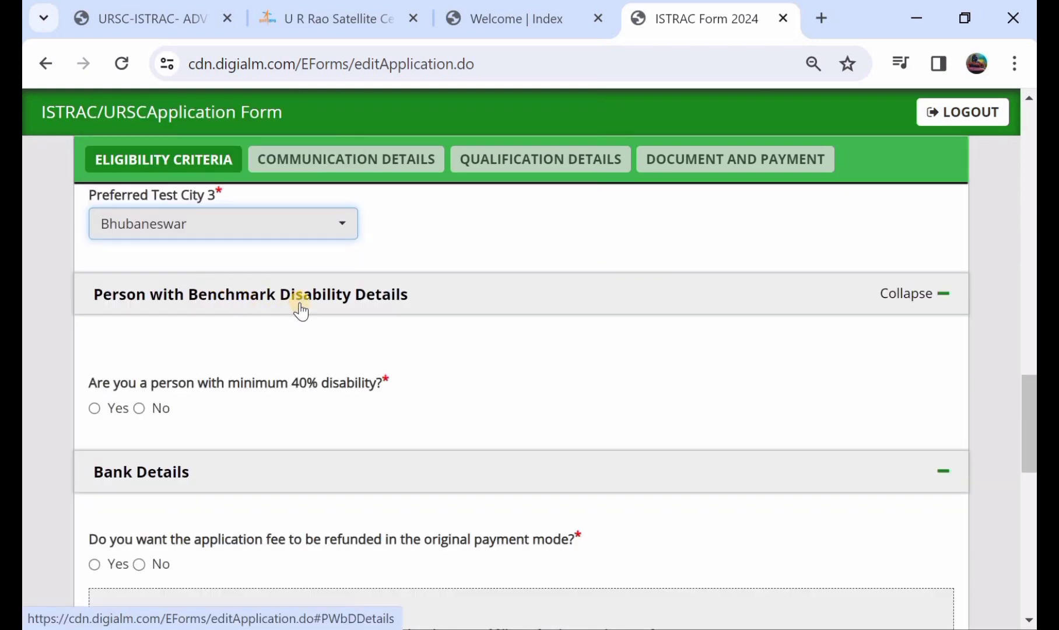
left_click(89, 406)
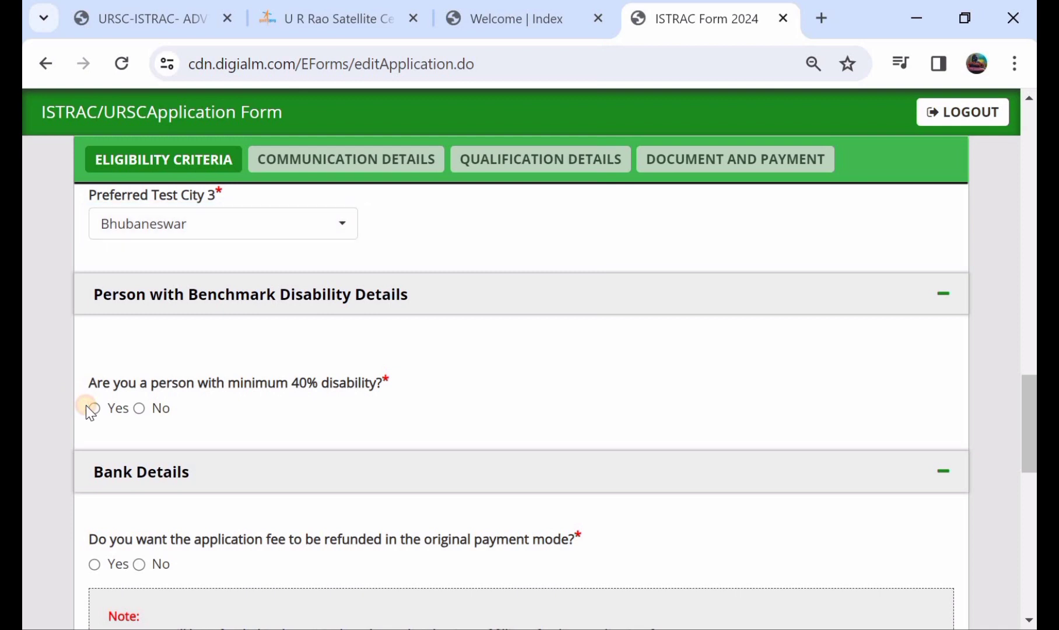
left_click(93, 408)
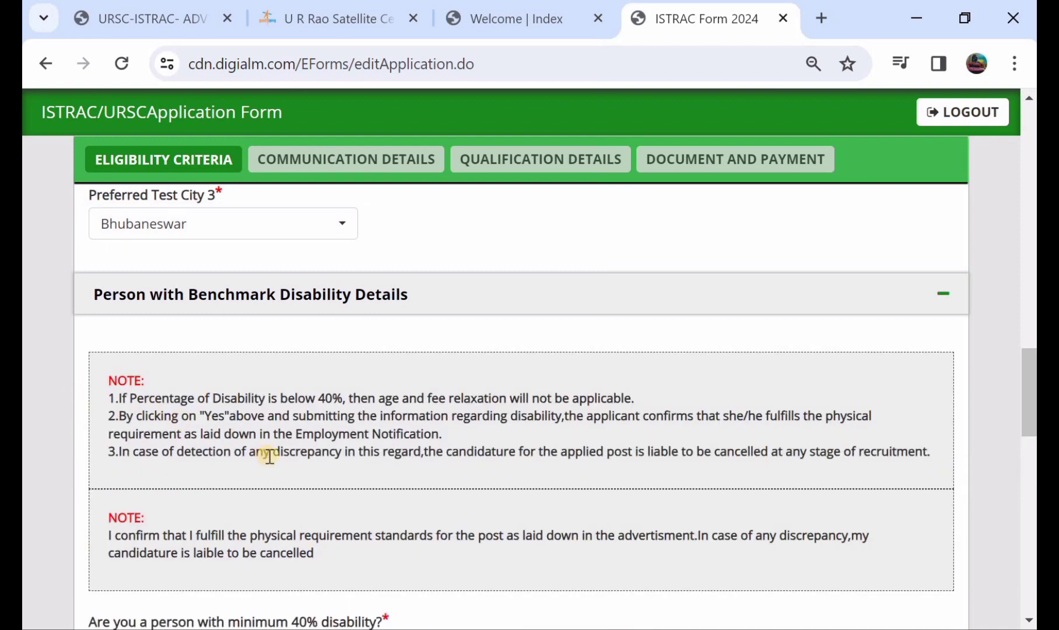
scroll(269, 455, "down", 1)
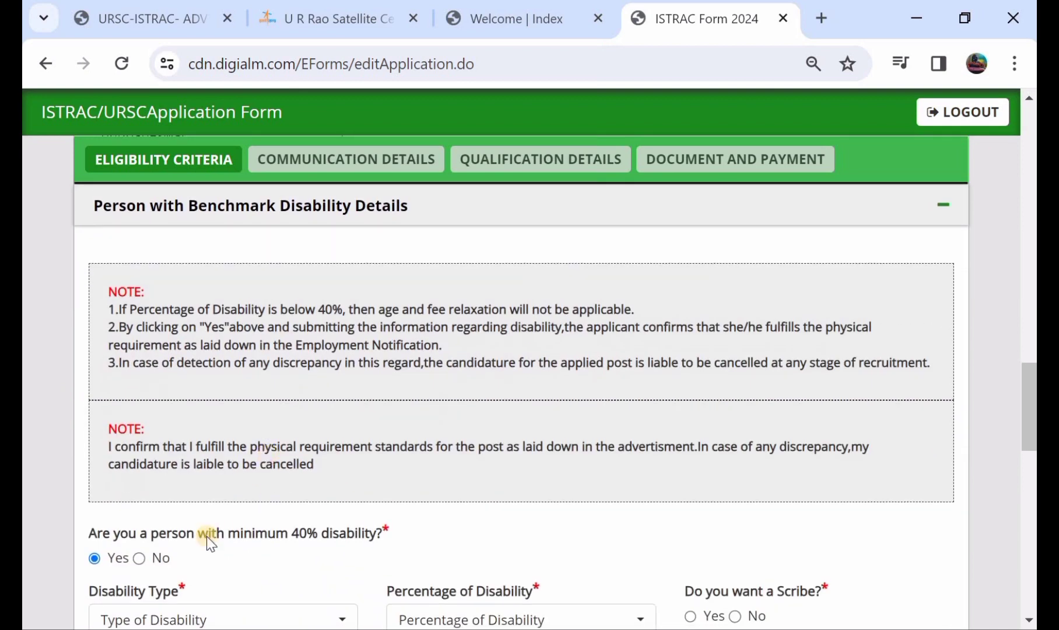
left_click(140, 558)
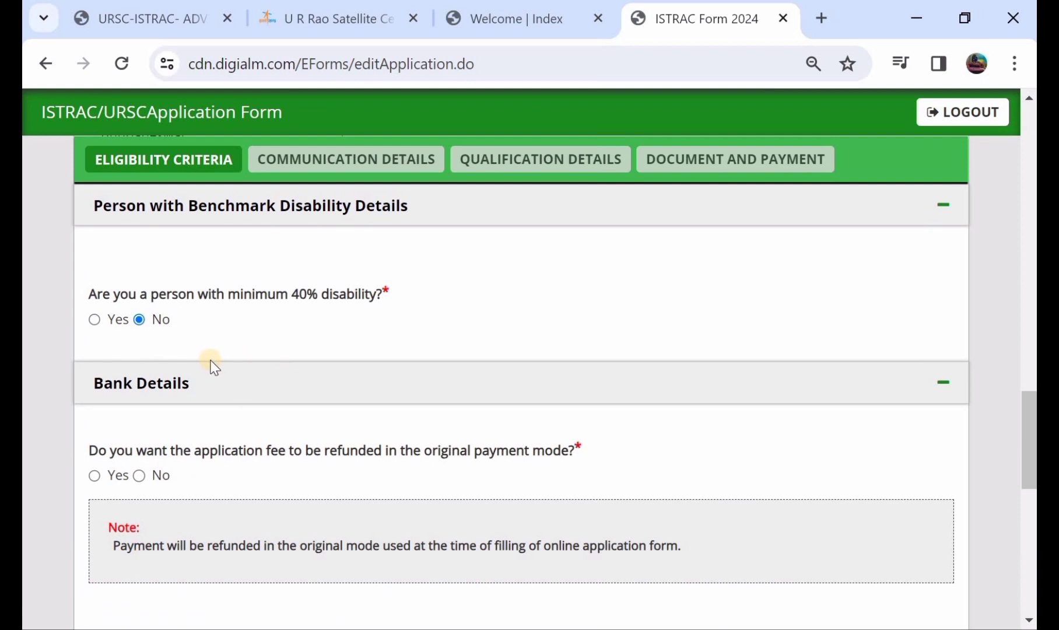
scroll(213, 364, "down", 1)
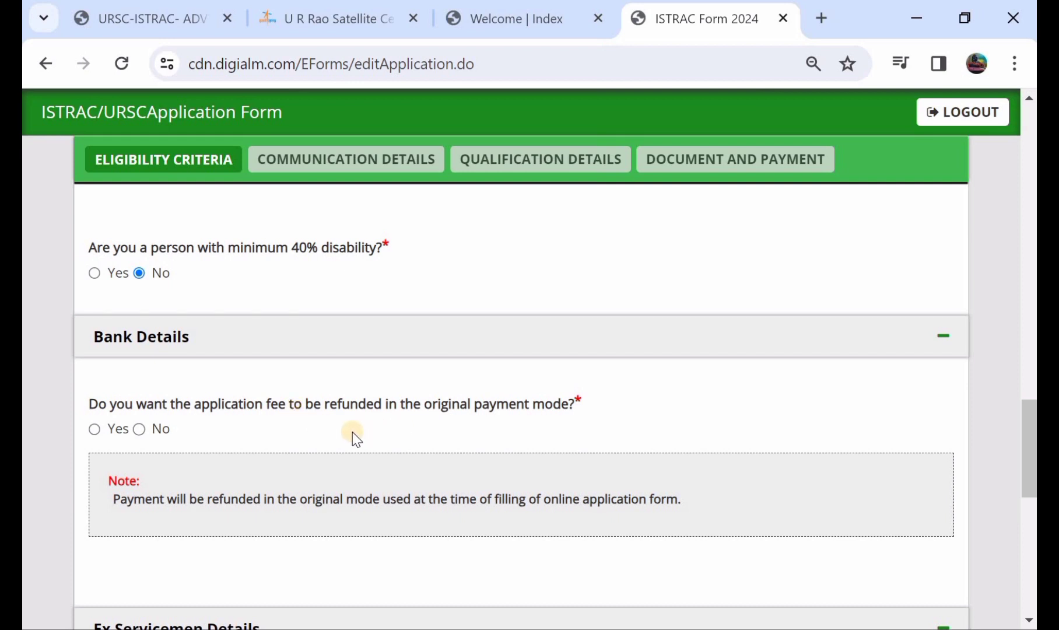
- Under Bank Details, answer Yes to refunding the fee in the original payment mode
left_click(110, 429)
left_click(139, 429)
scroll(137, 427, "down", 1)
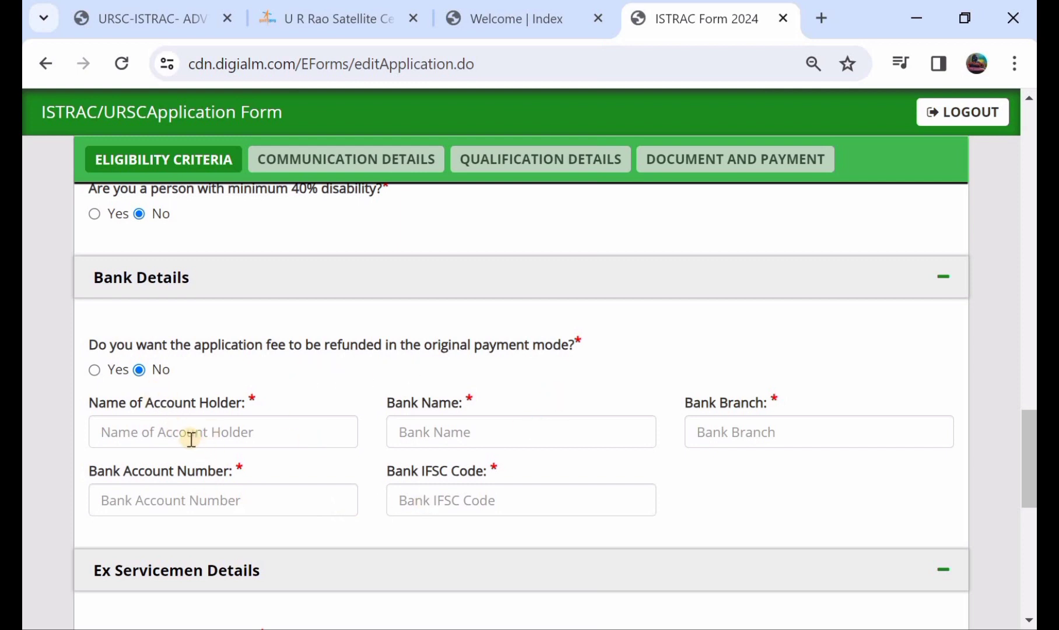
left_click(94, 370)
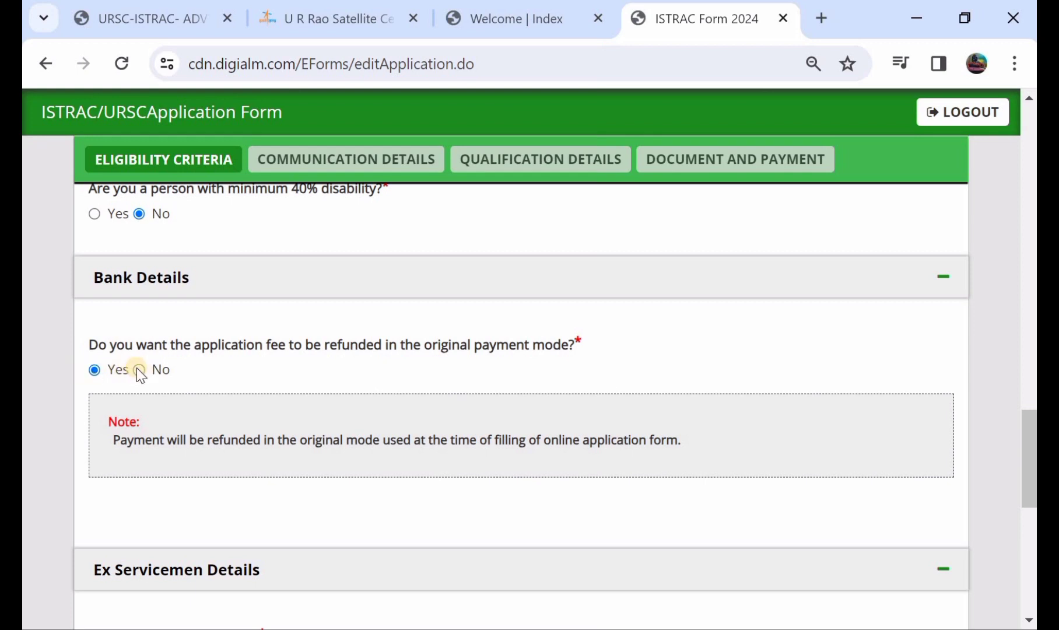
left_click(138, 369)
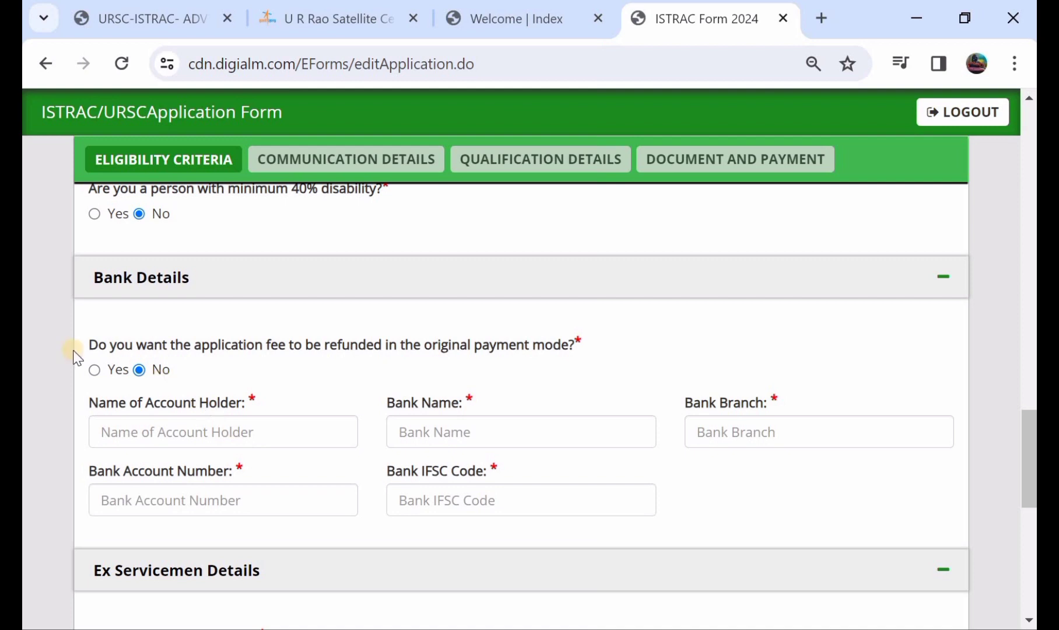
left_click(96, 372)
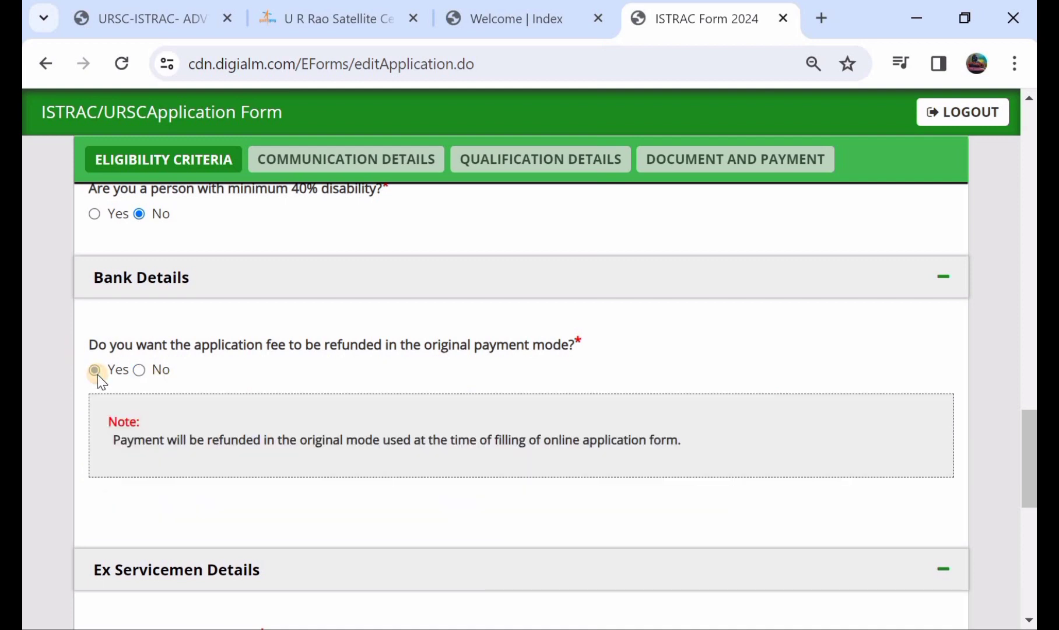
scroll(97, 375, "down", 3)
- Answer No to the ex-serviceman, meritorious sports person and Central Government Employee questions
scroll(98, 375, "down", 1)
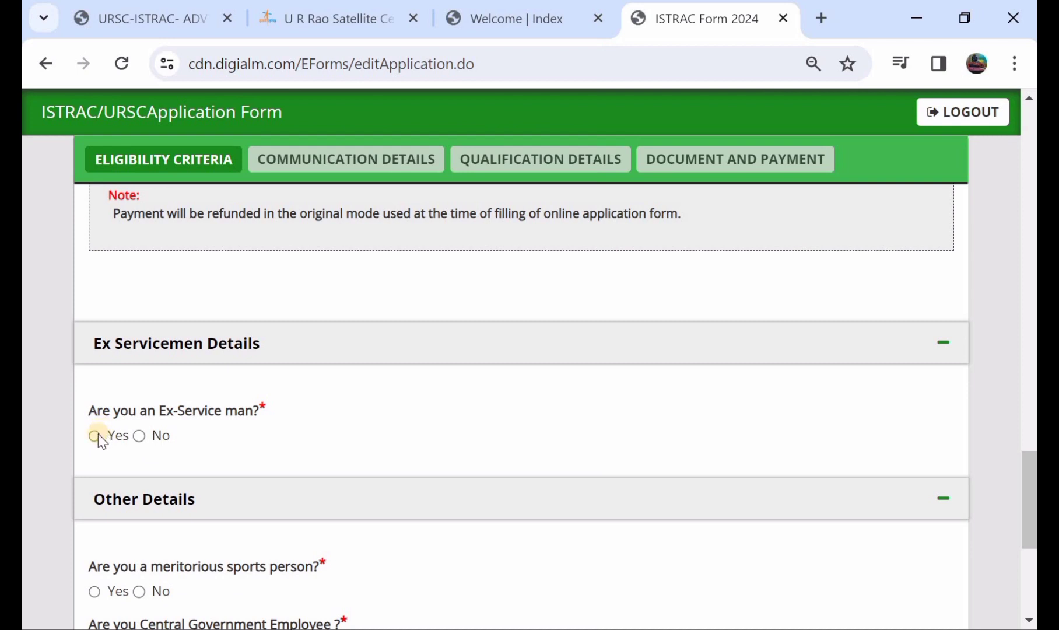
left_click(140, 435)
scroll(140, 437, "down", 3)
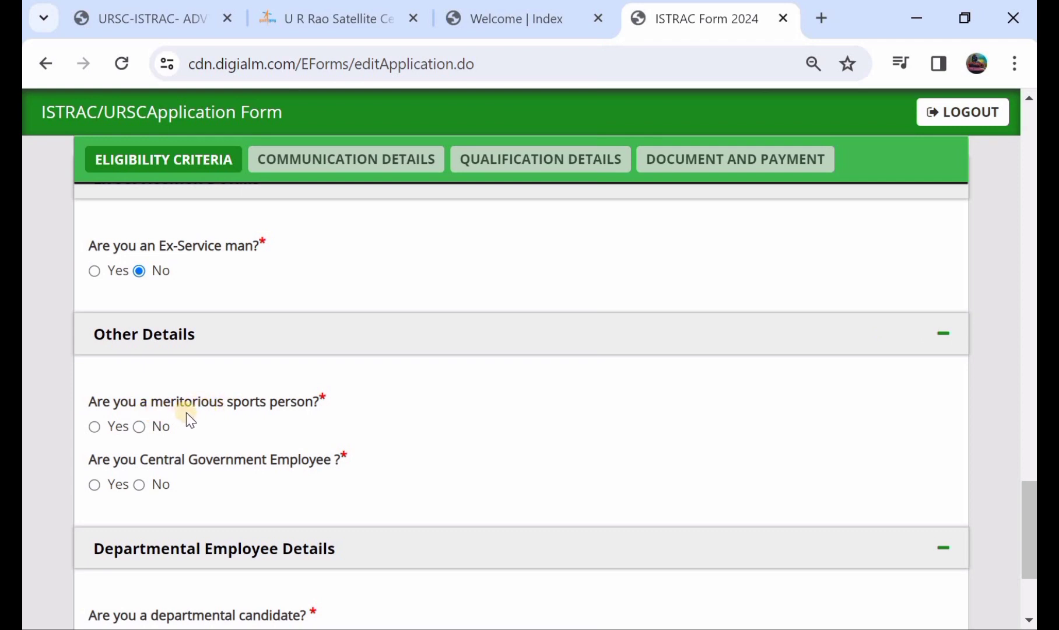
left_click(138, 425)
scroll(137, 421, "down", 1)
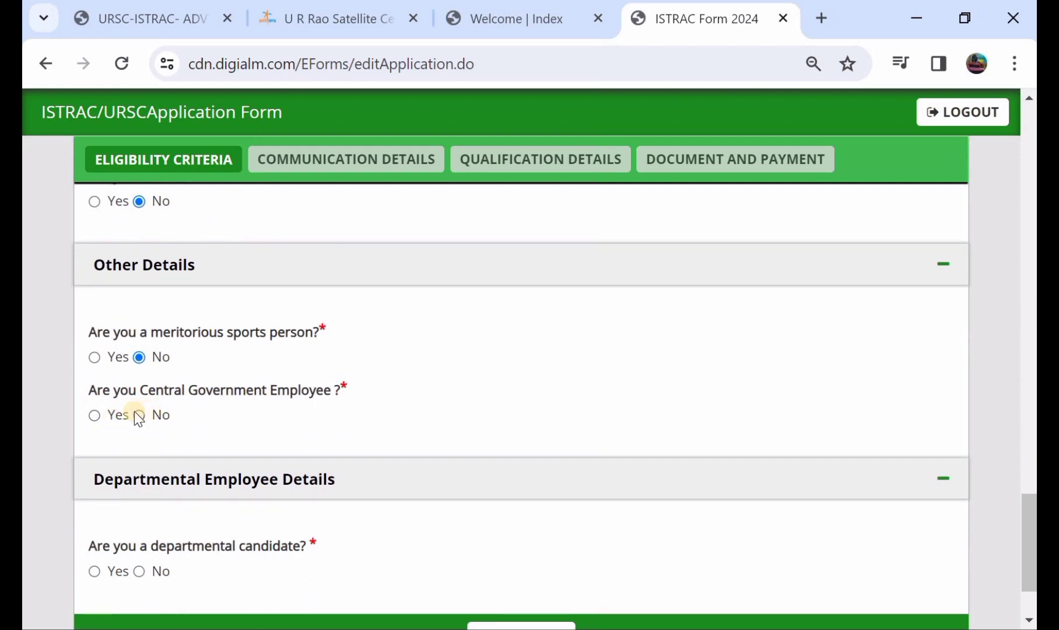
left_click(137, 414)
scroll(136, 413, "down", 1)
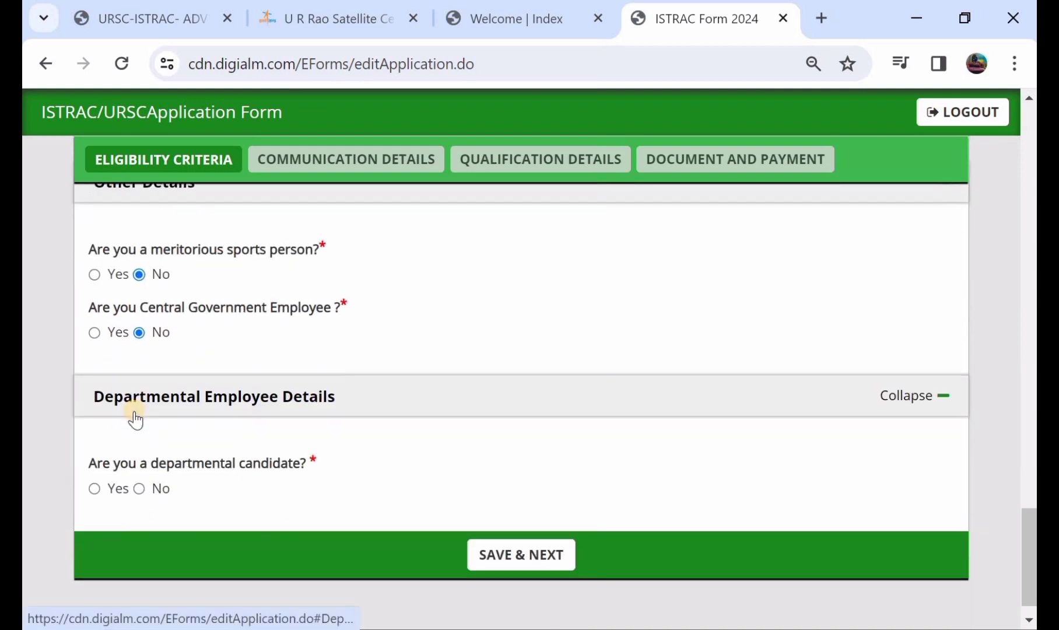
- Answer No for departmental candidate and save the eligibility criteria
left_click(94, 489)
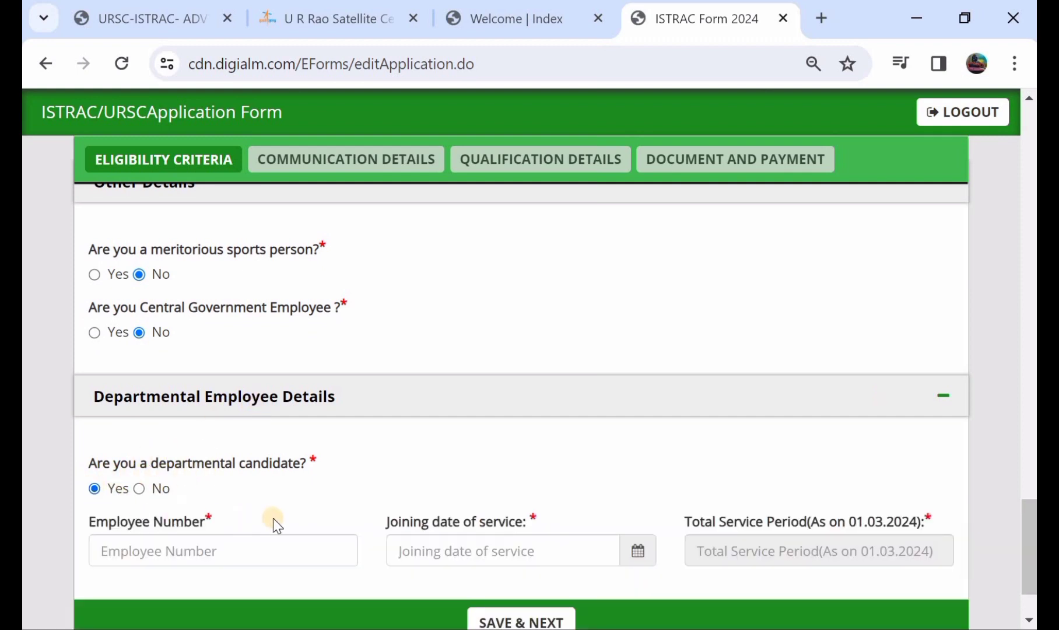
left_click(144, 488)
scroll(402, 282, "up", 2)
scroll(404, 284, "down", 3)
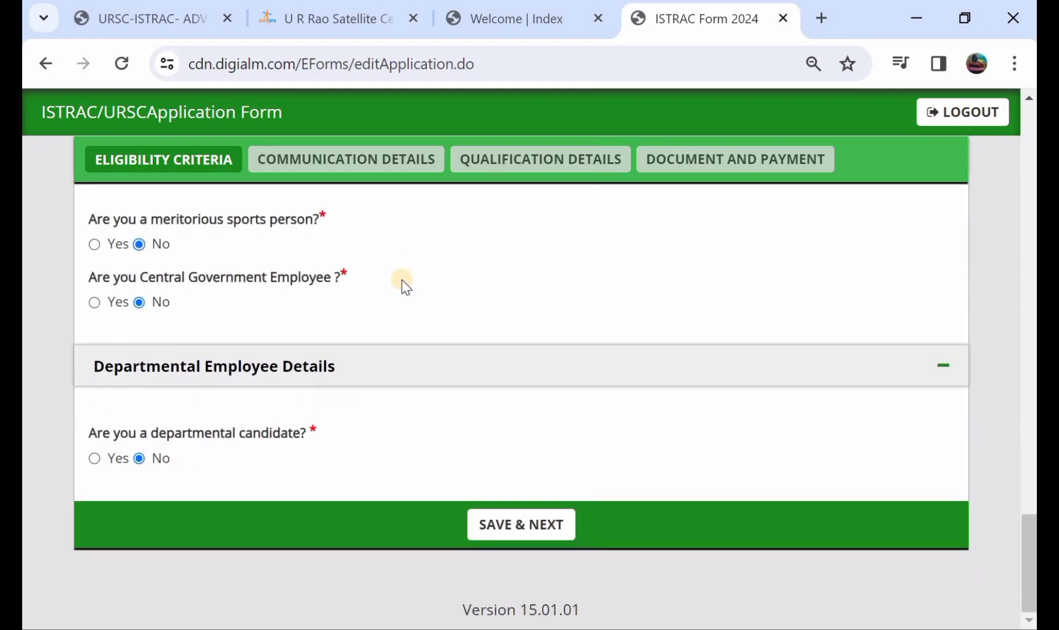
left_click(520, 531)
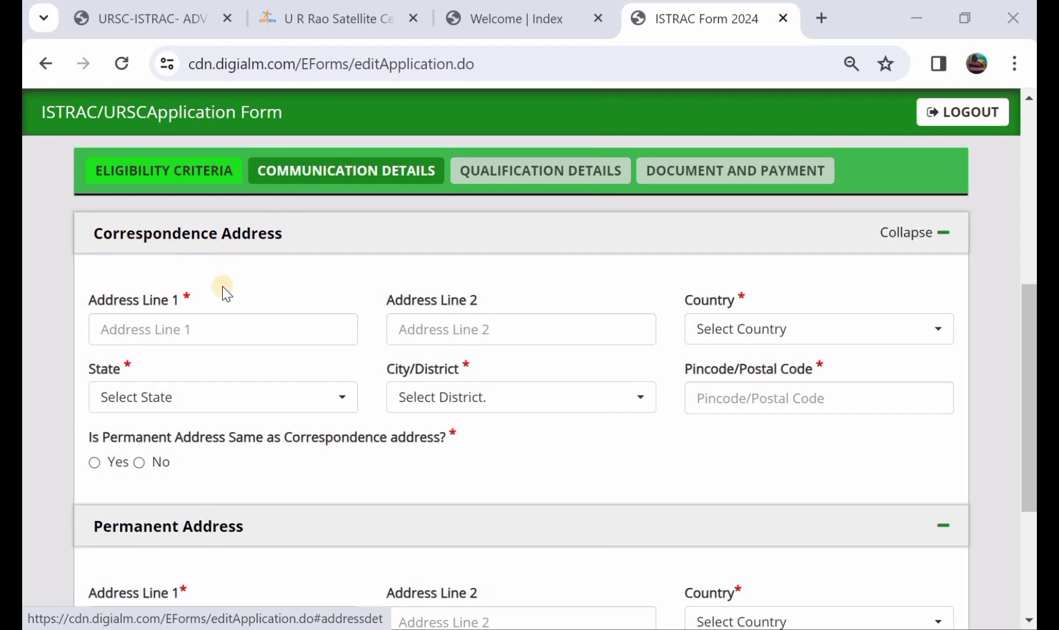
- Enter the correspondence address in Address Line 1 and Address Line 2
left_click(211, 338)
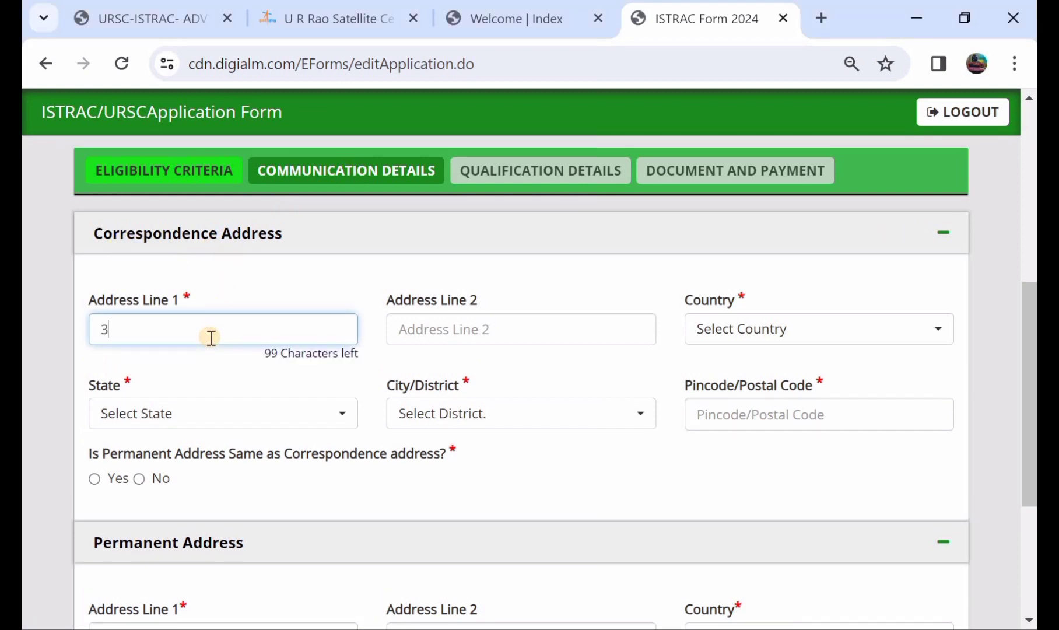
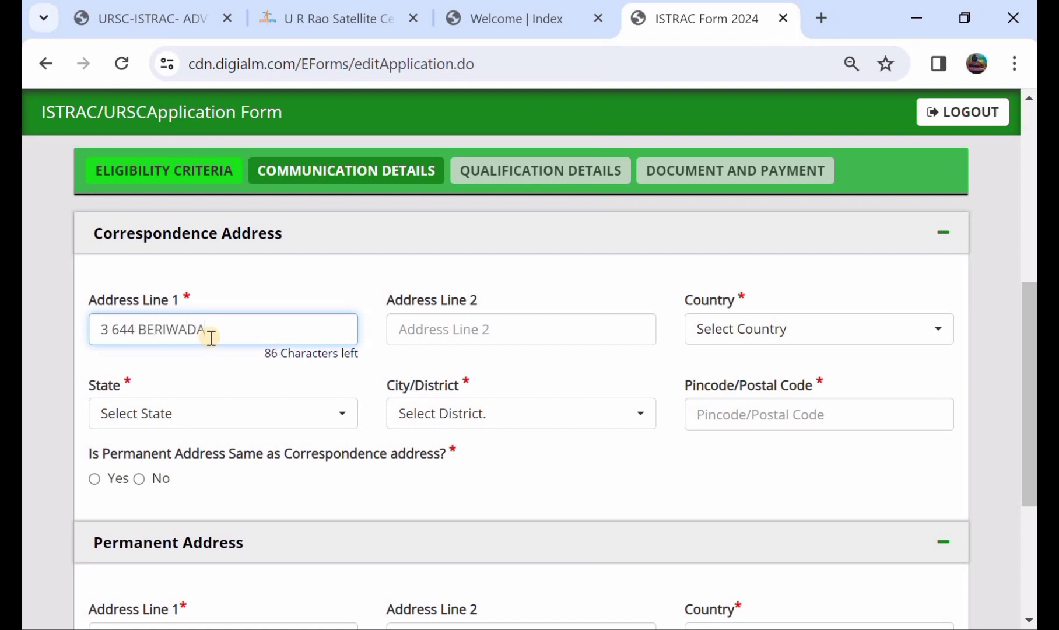
left_click(428, 339)
type("VI")
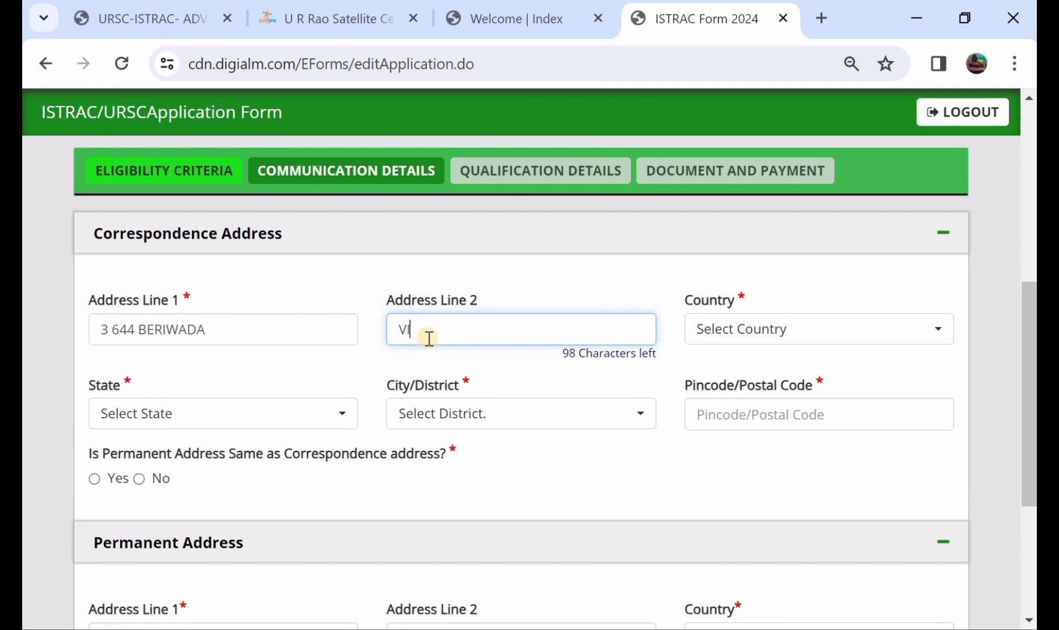
key("BackSpace")
key("BackSpace")
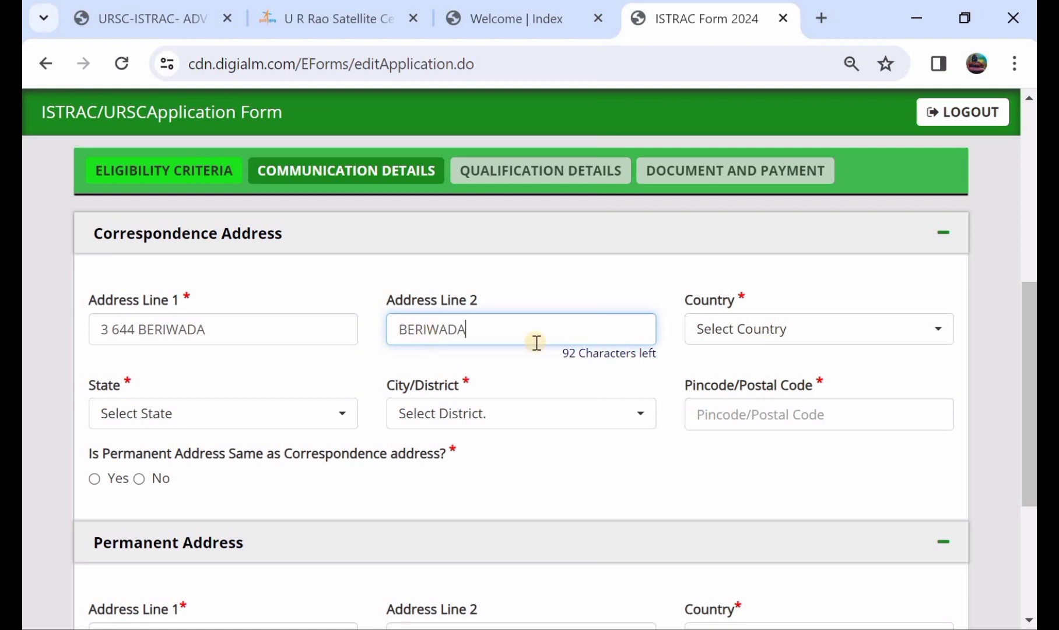
- Set country India, state Telangana, district Warangal, and enter the pincode
left_click(723, 341)
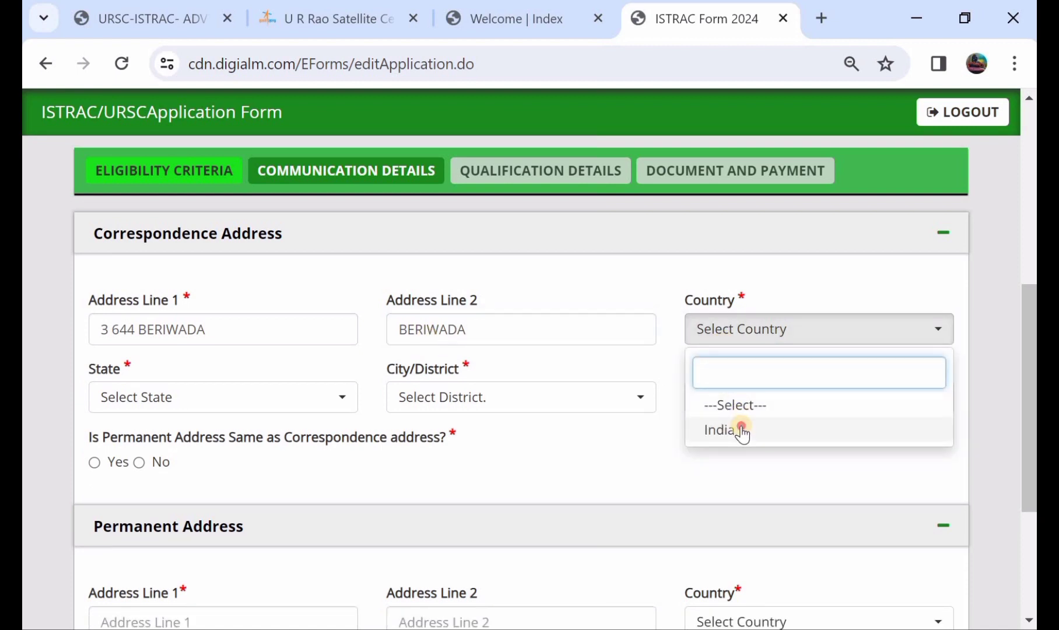
left_click(740, 430)
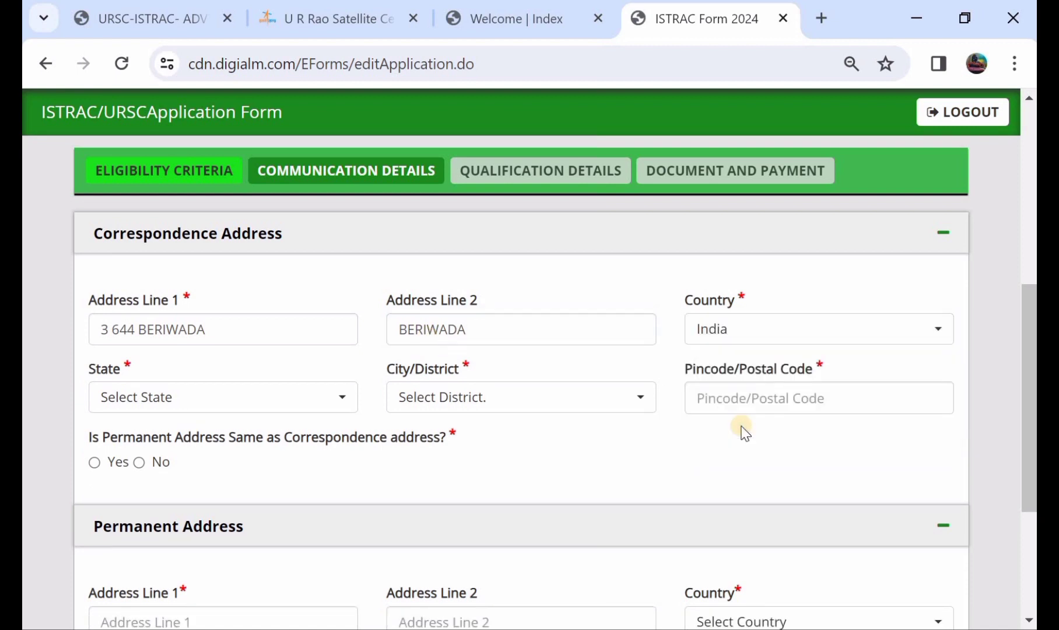
left_click(226, 413)
scroll(260, 281, "down", 10)
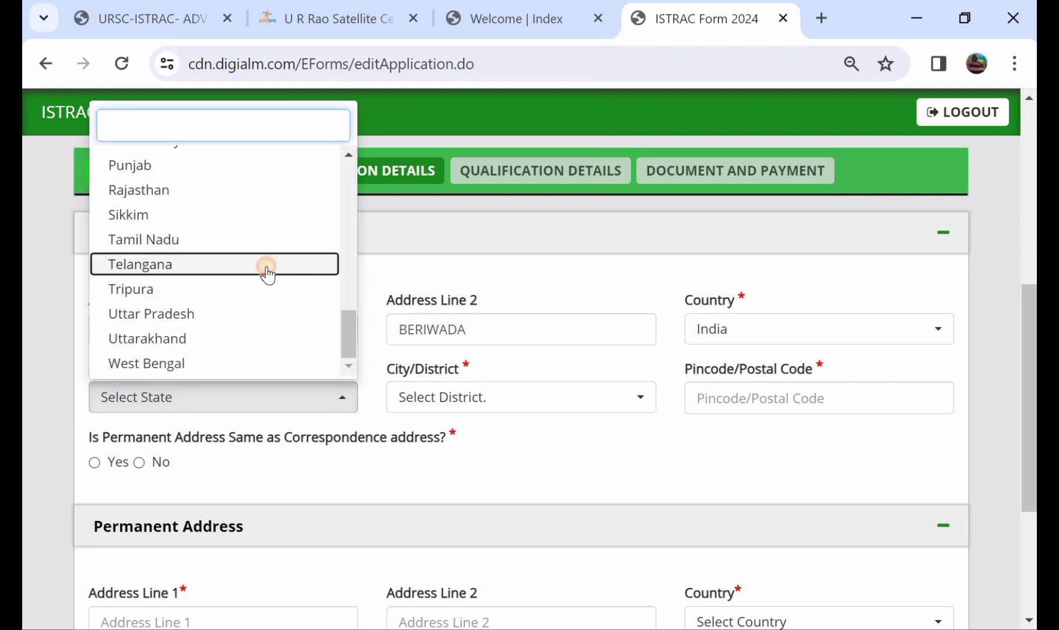
left_click(264, 258)
left_click(481, 399)
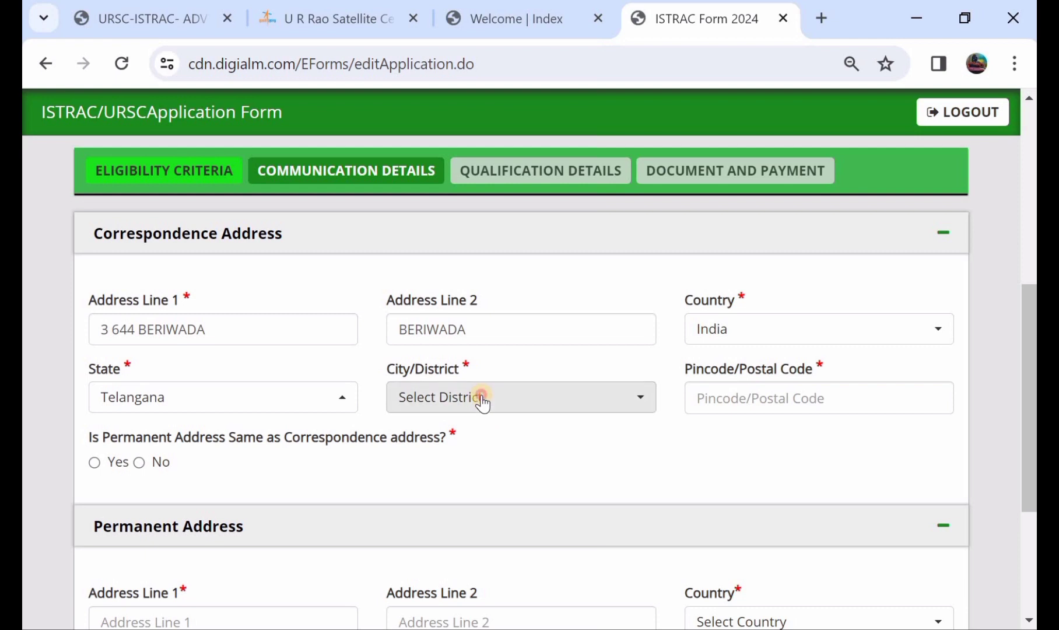
scroll(506, 333, "down", 1)
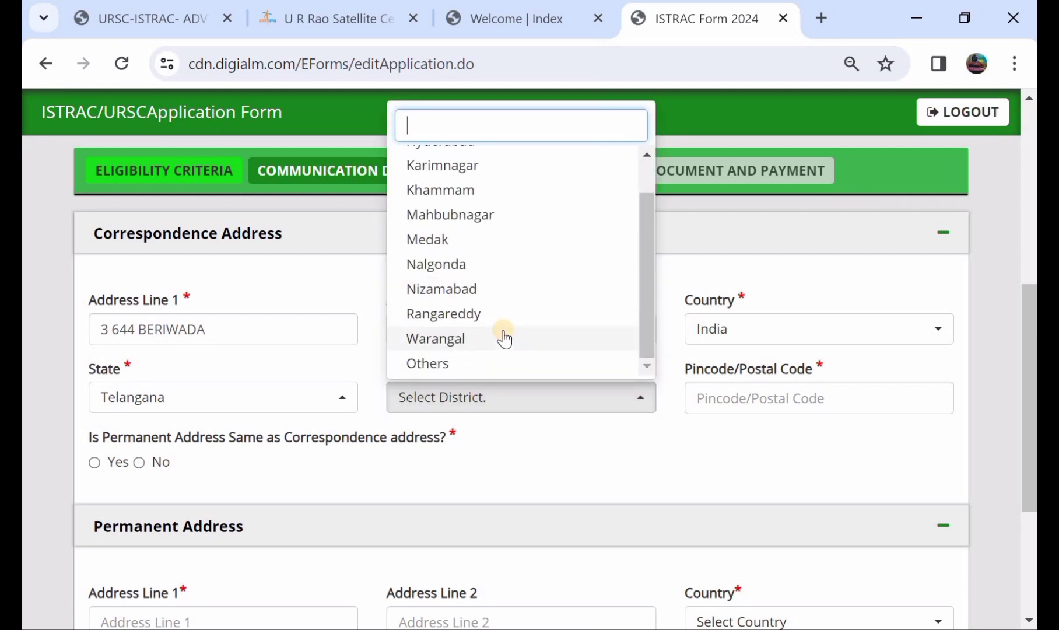
left_click(503, 334)
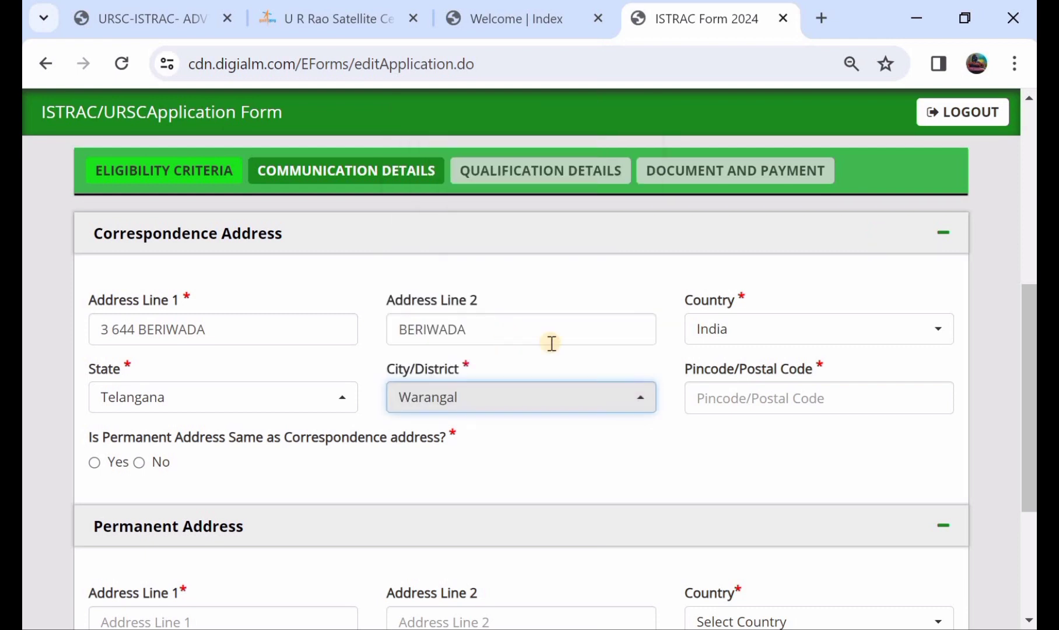
left_click(754, 399)
type("506101")
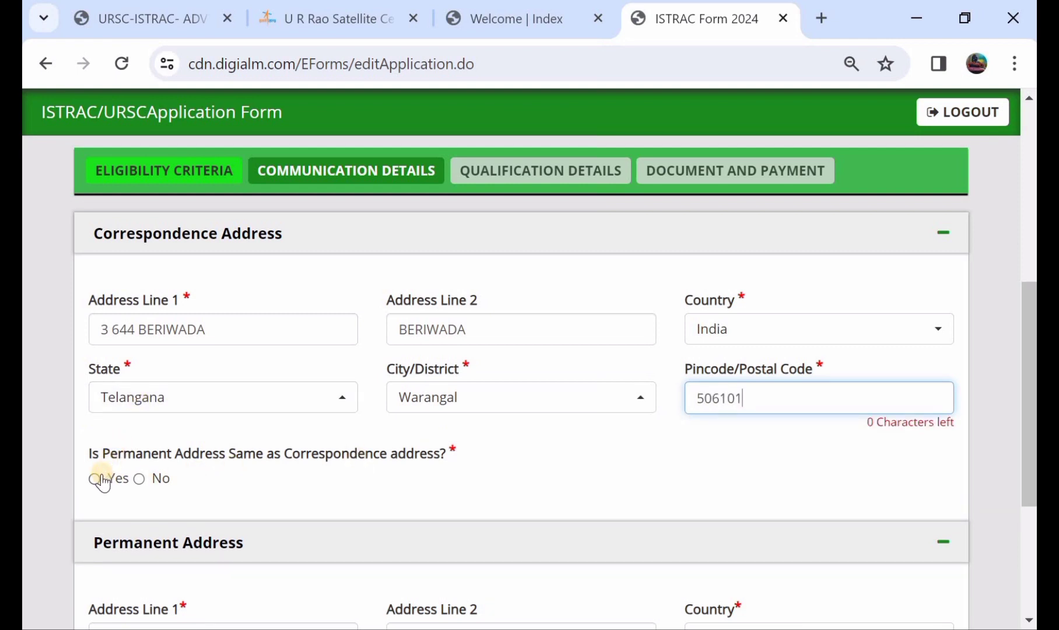
left_click(96, 479)
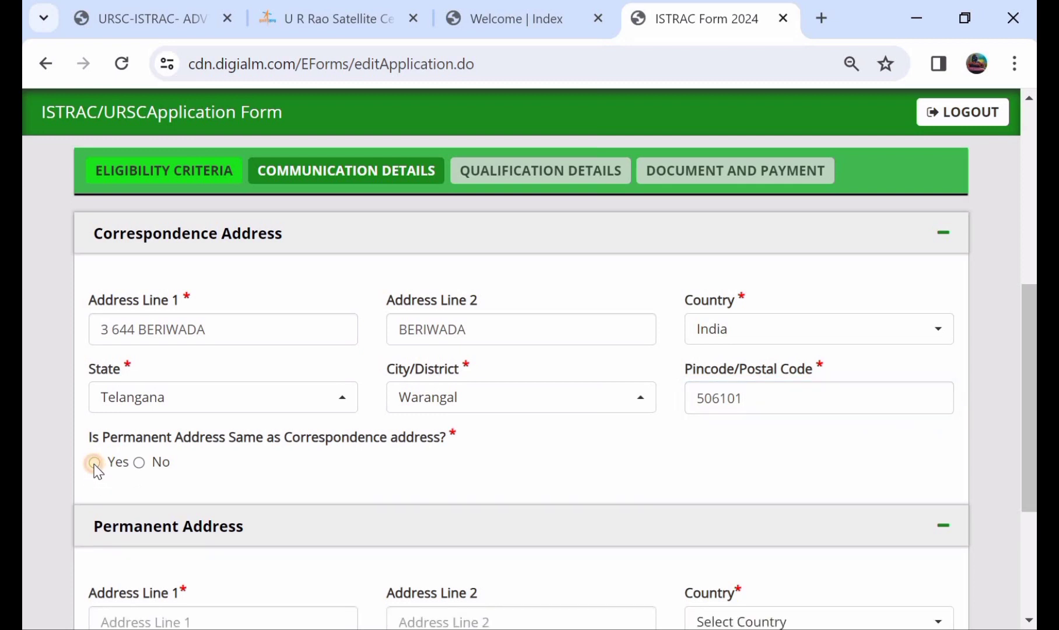
- Mark the permanent address as same as correspondence and save the communication details
left_click(94, 462)
scroll(96, 469, "down", 2)
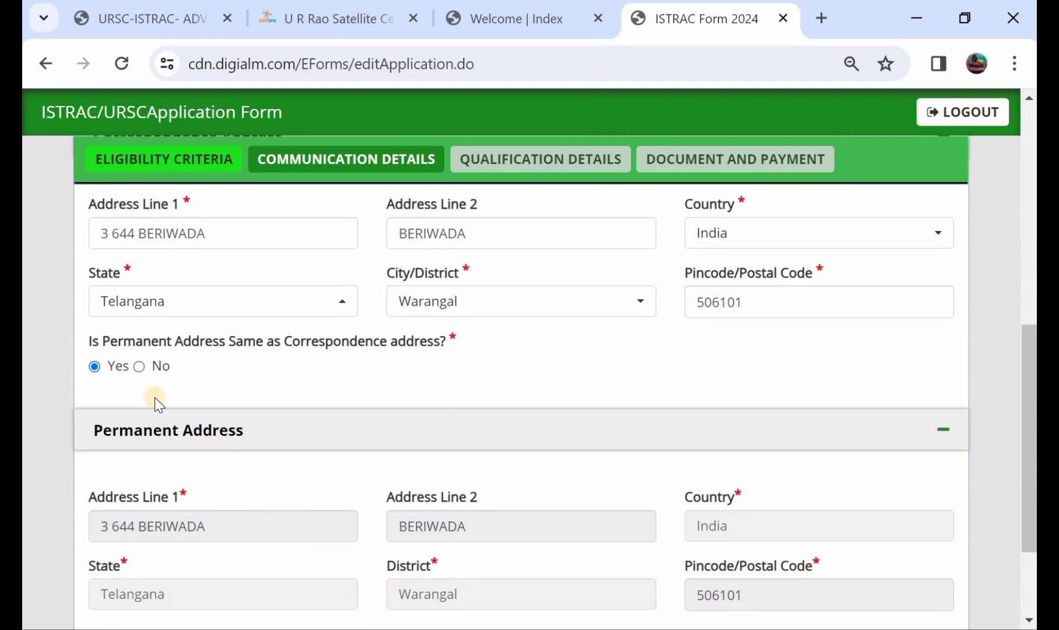
left_click(140, 367)
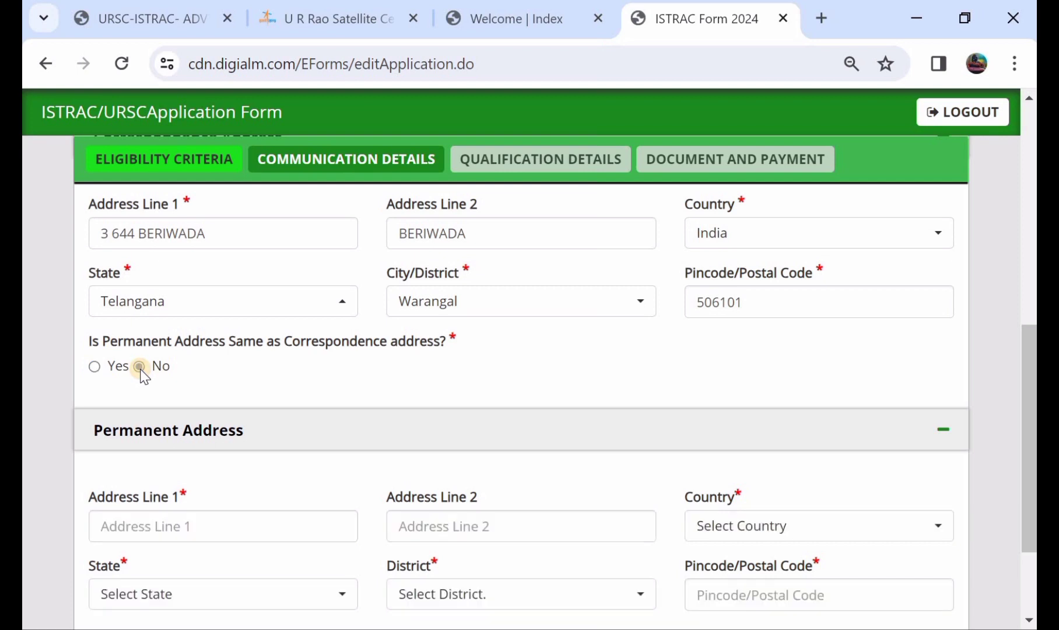
scroll(160, 540, "down", 1)
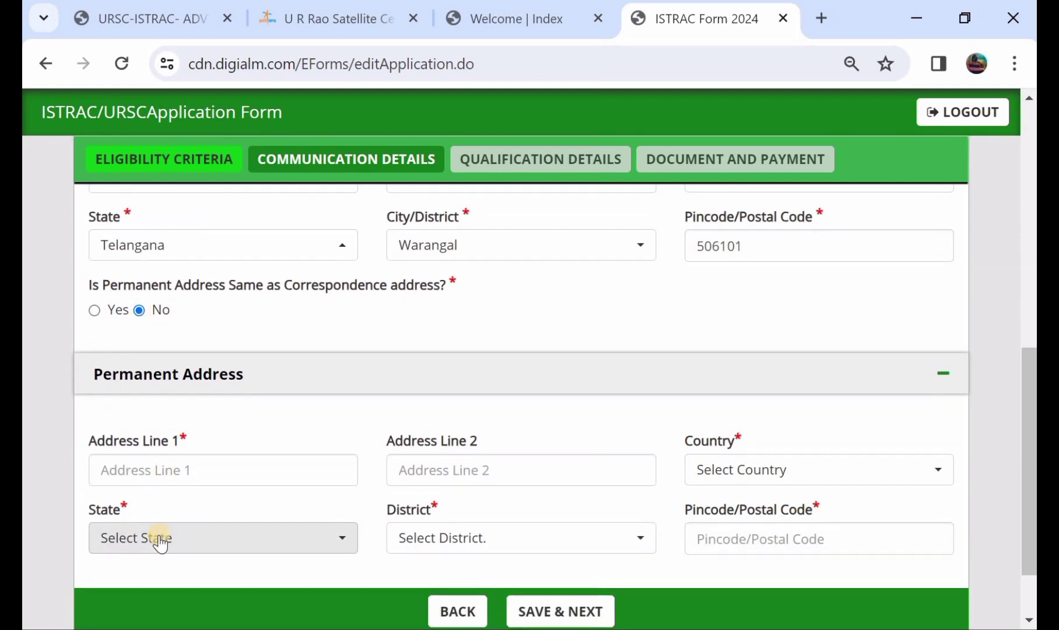
scroll(159, 537, "up", 1)
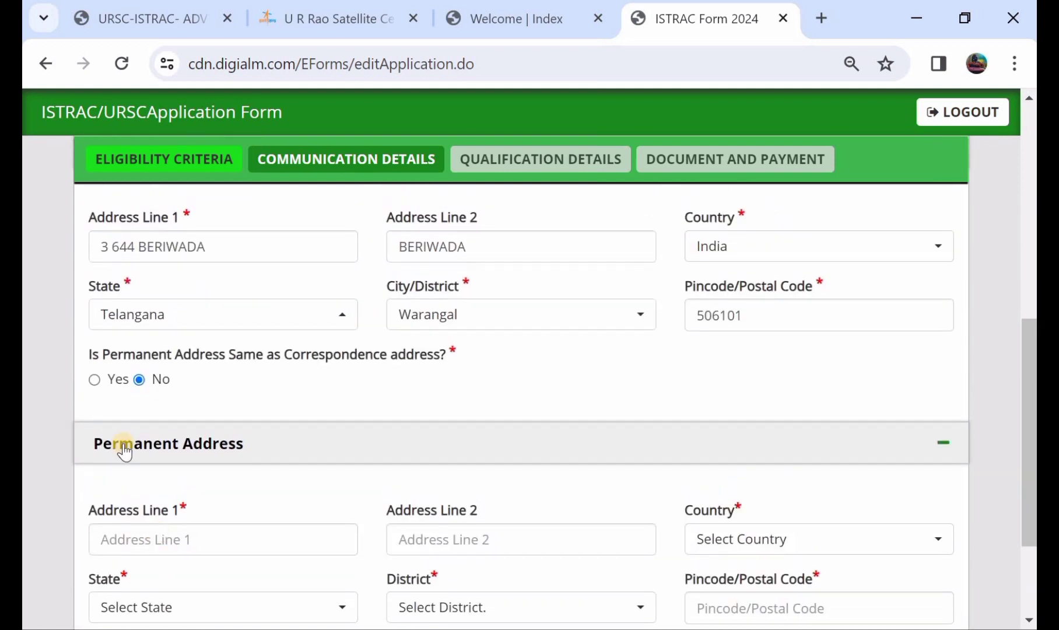
left_click(98, 379)
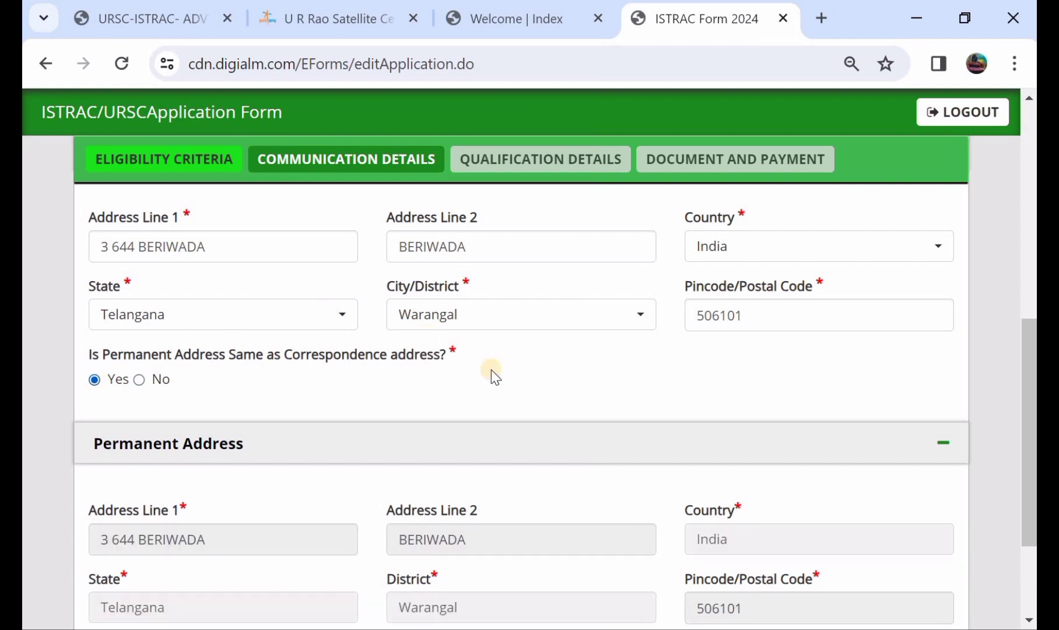
scroll(510, 391, "down", 3)
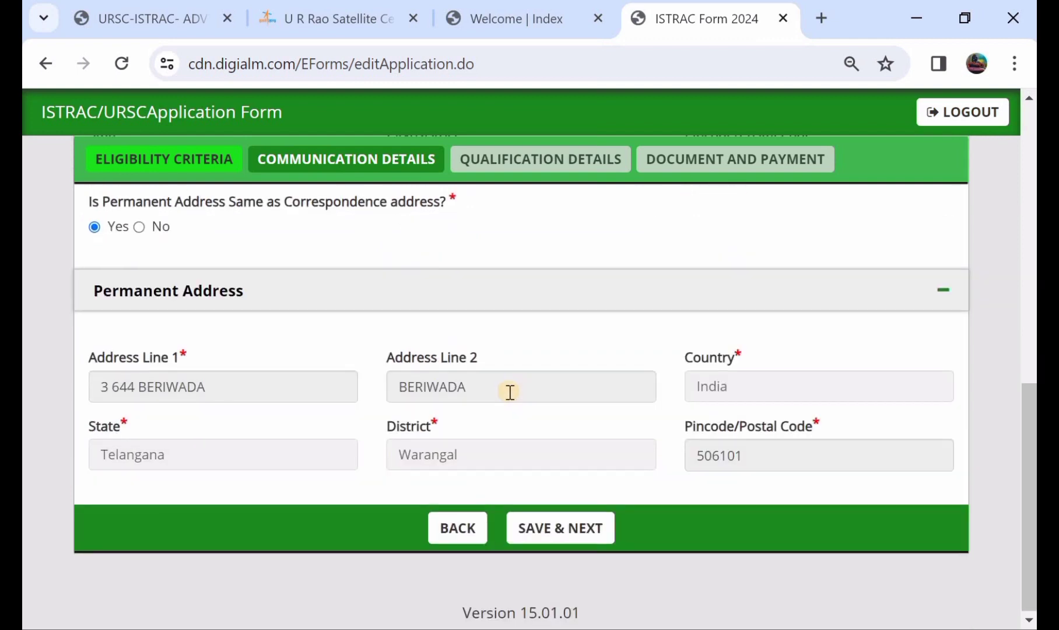
left_click(564, 530)
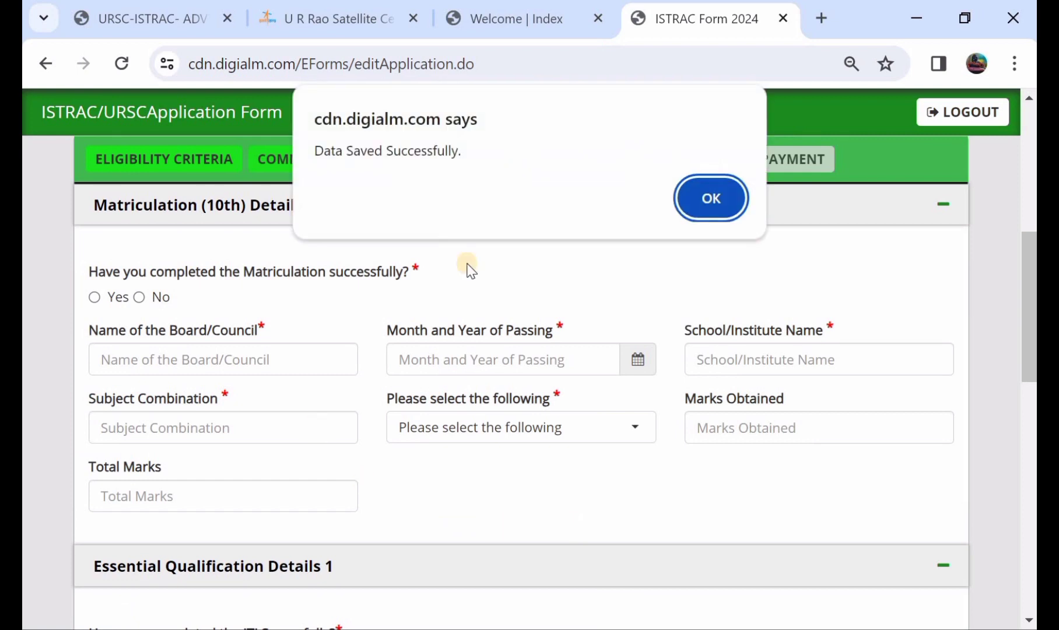
- Acknowledge the saved message and set the Matriculation passing date to 06/2021
left_click(729, 192)
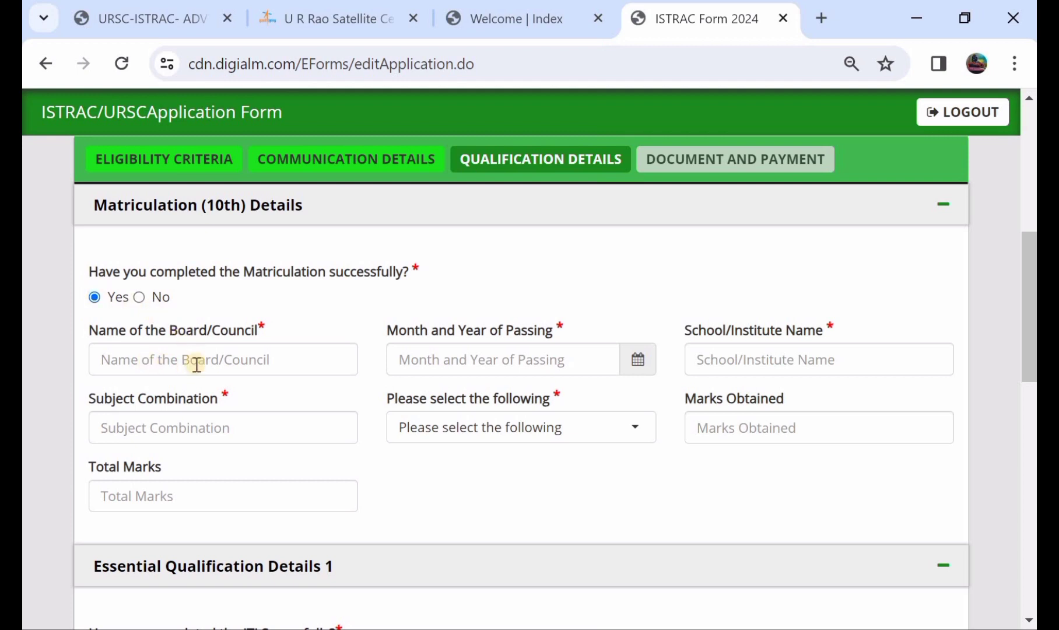
left_click(638, 371)
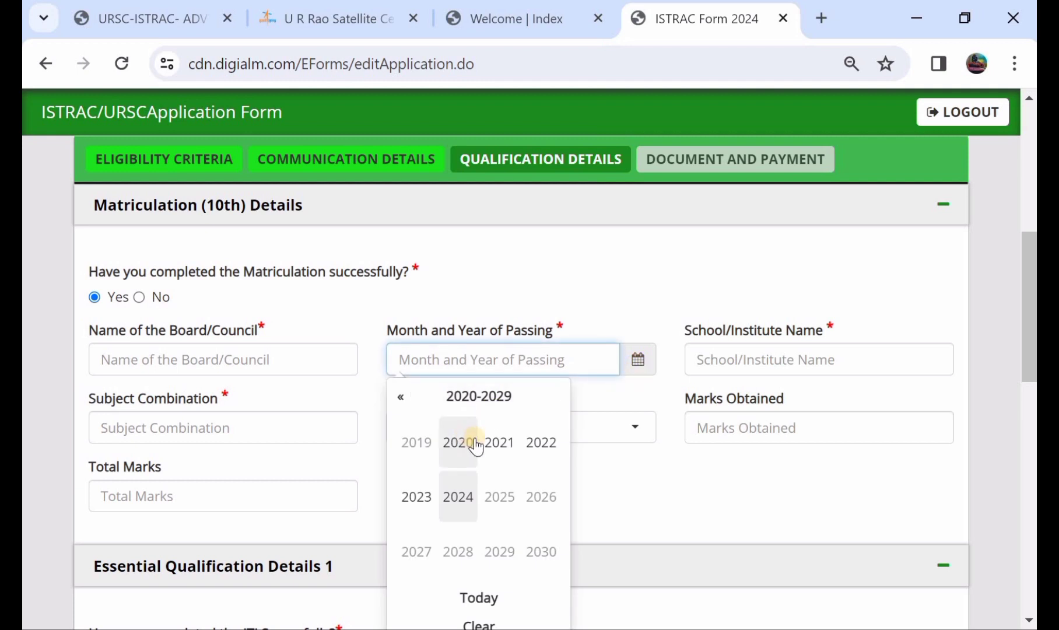
left_click(500, 444)
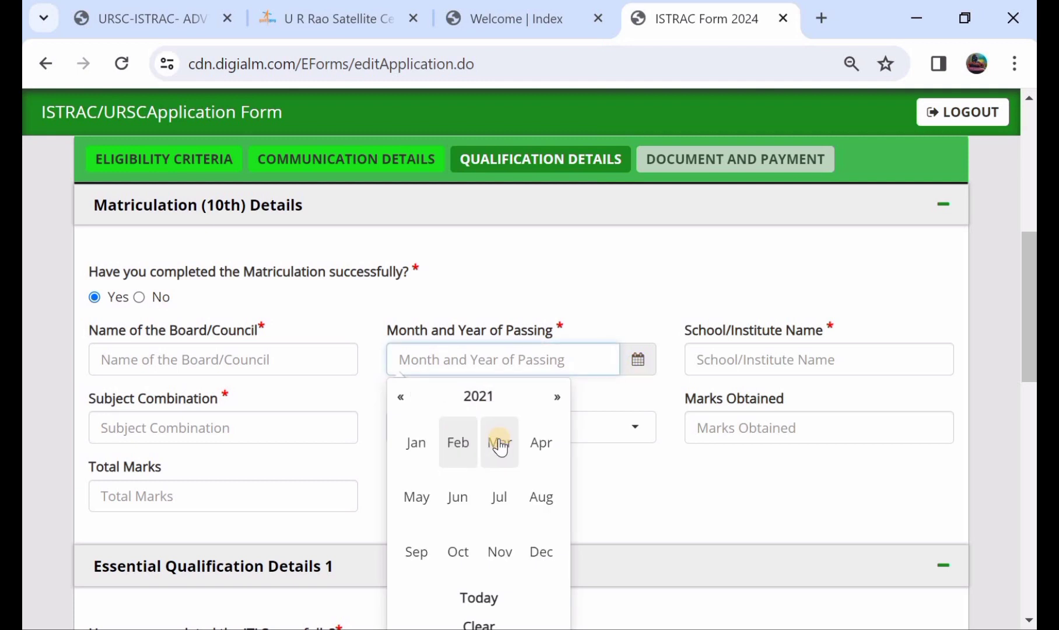
left_click(459, 497)
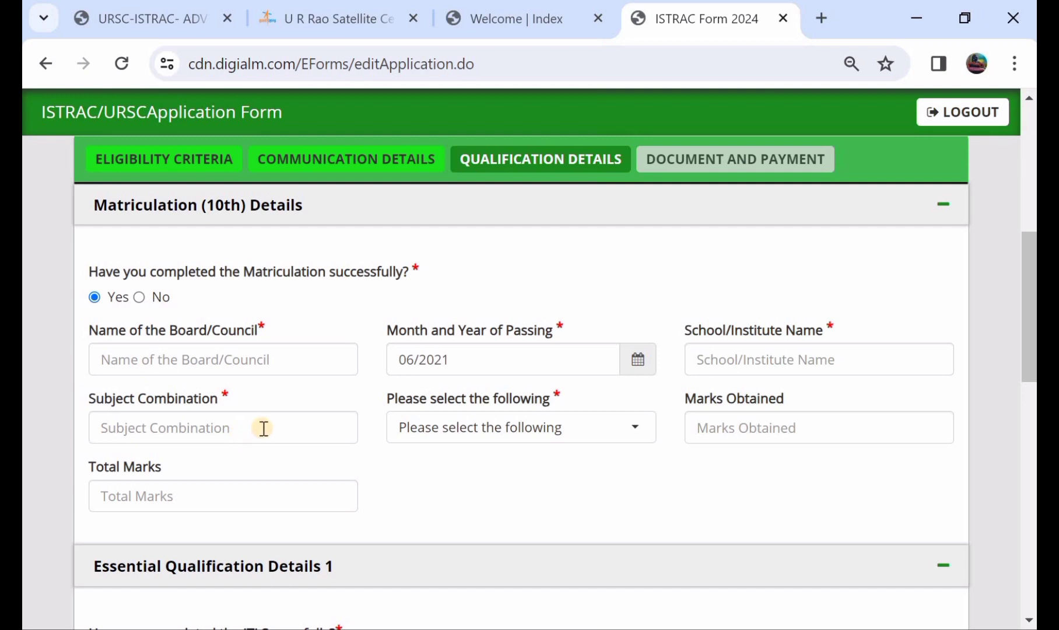
- Enter Matriculation marks as Percentage, 78 of 100, calculating 78.00%
left_click(460, 440)
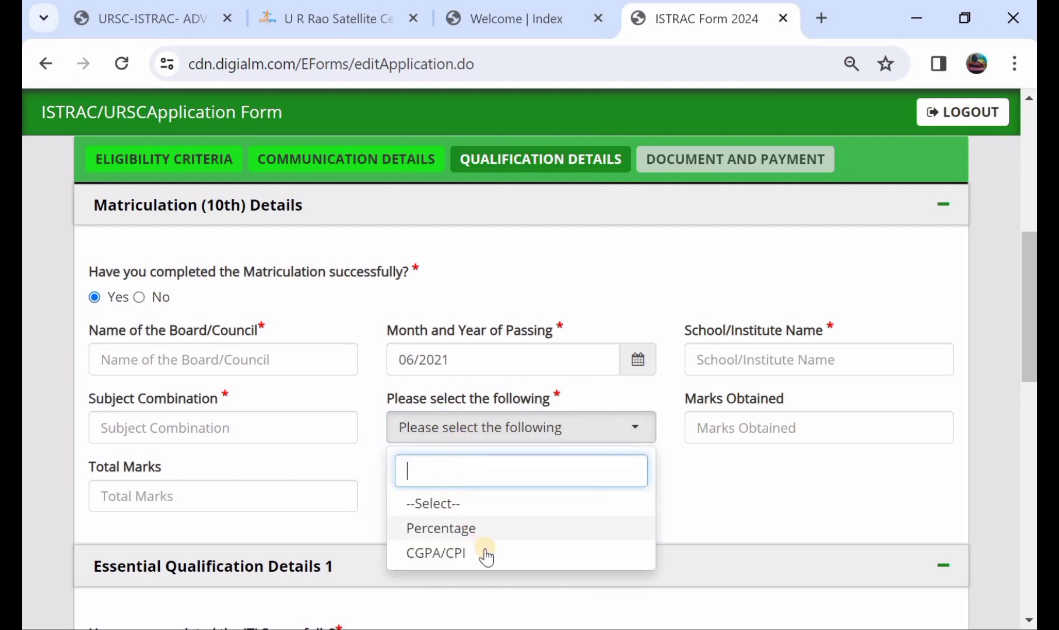
left_click(496, 532)
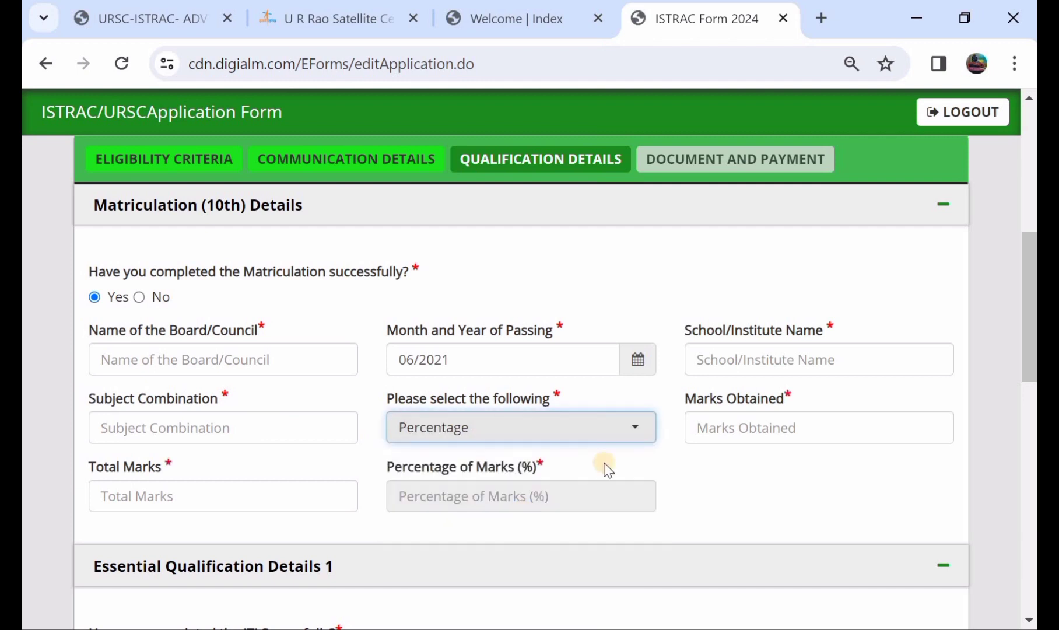
left_click(779, 430)
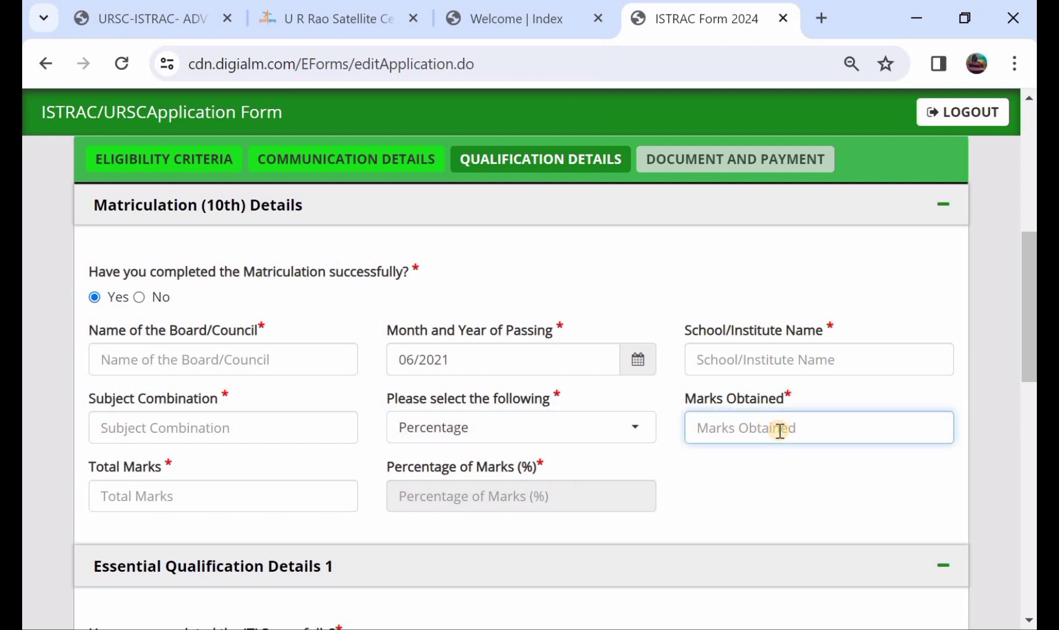
type("78")
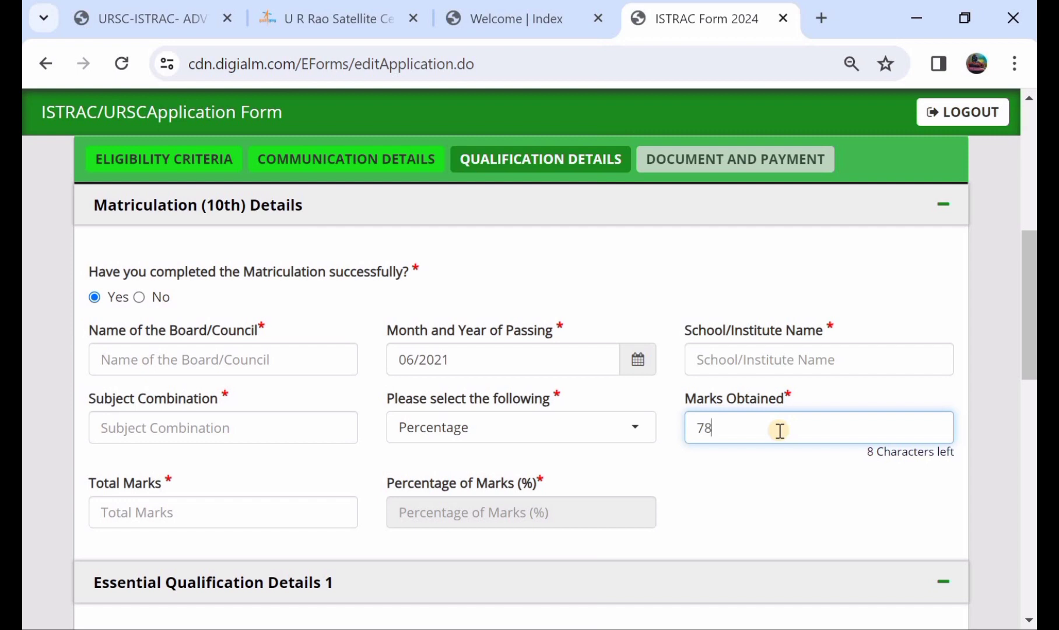
left_click(143, 521)
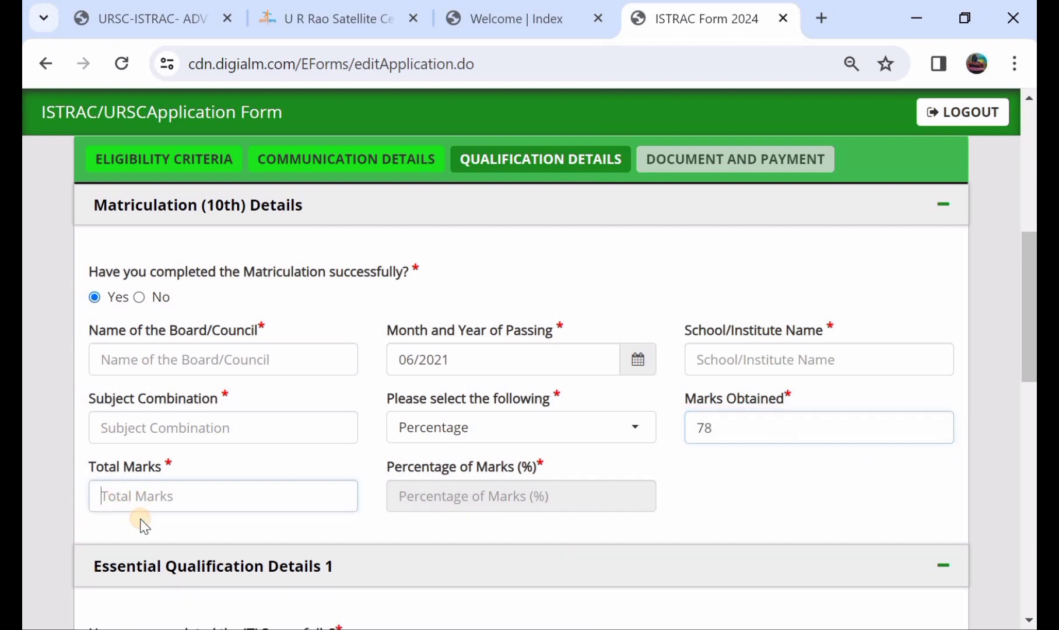
type("100")
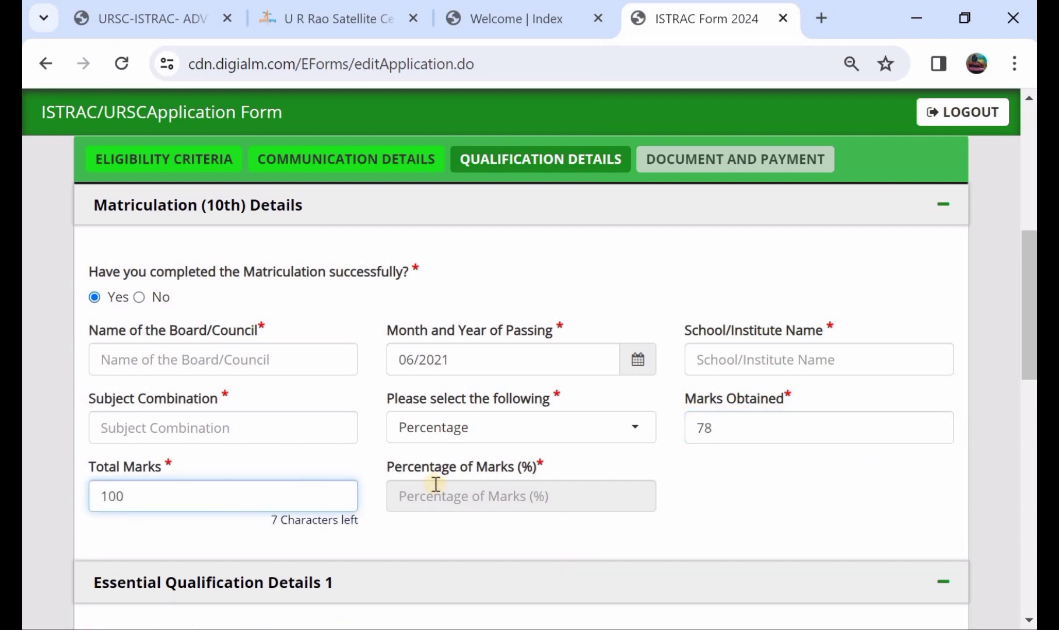
left_click(486, 494)
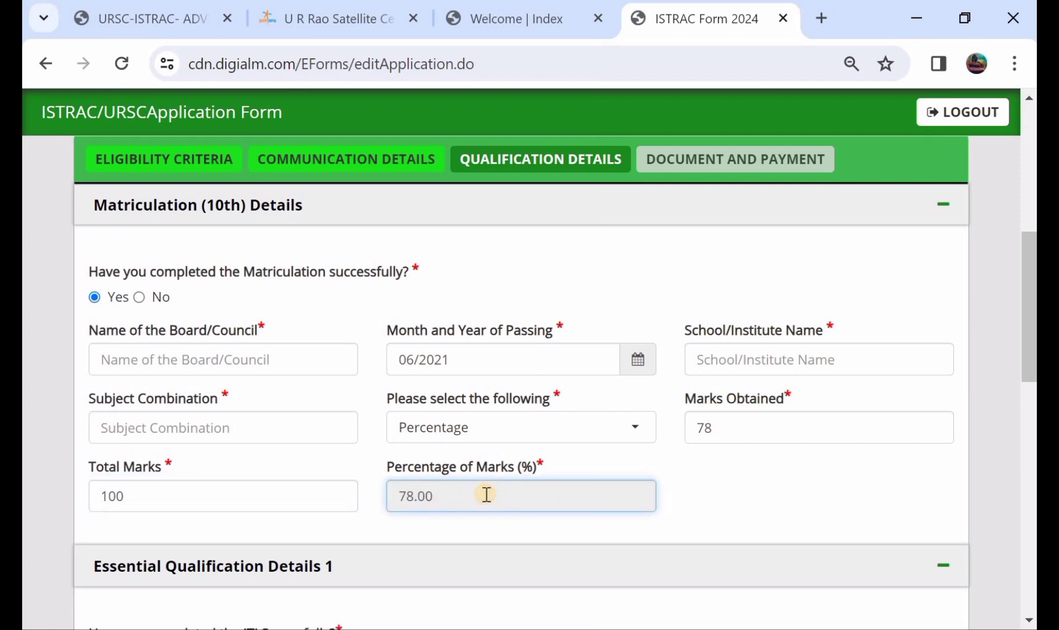
scroll(486, 494, "down", 4)
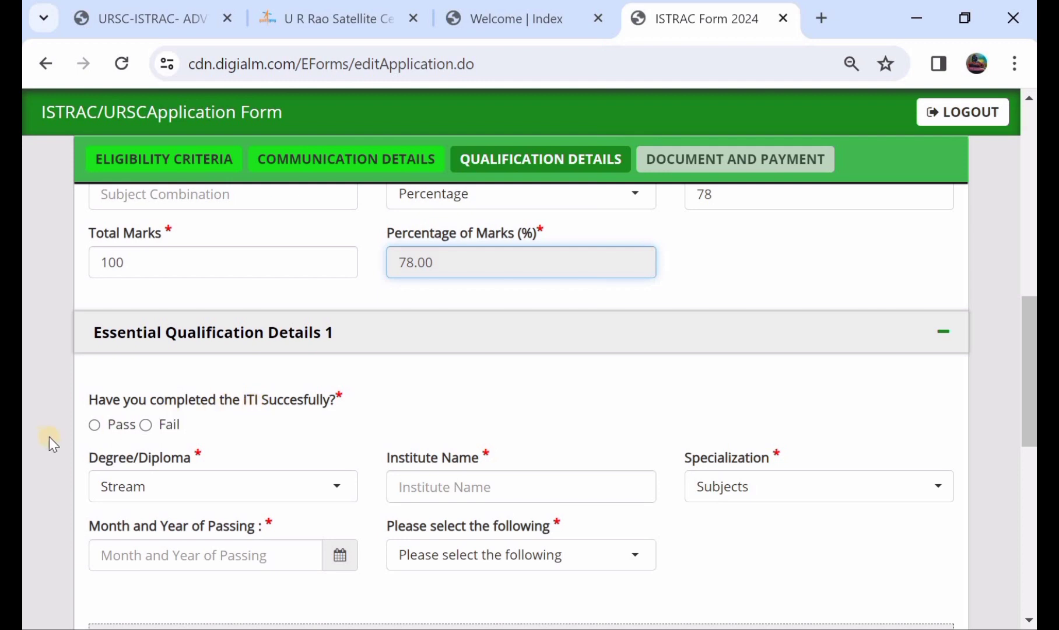
- Mark the ITI as passed, dismissing the not-eligible warning triggered by Fail
left_click(95, 425)
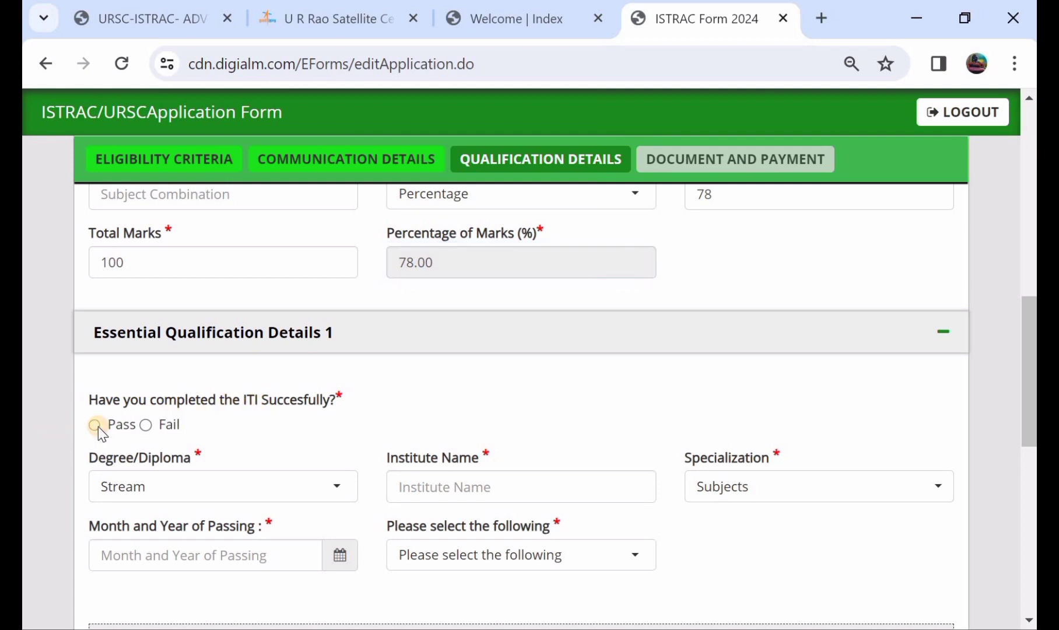
left_click(146, 425)
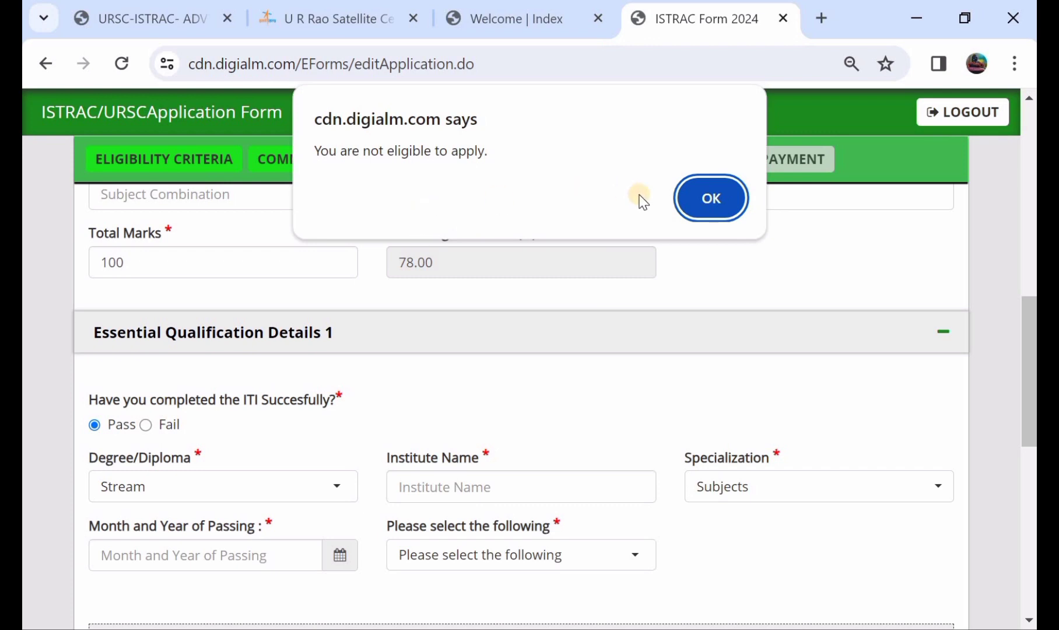
left_click(691, 199)
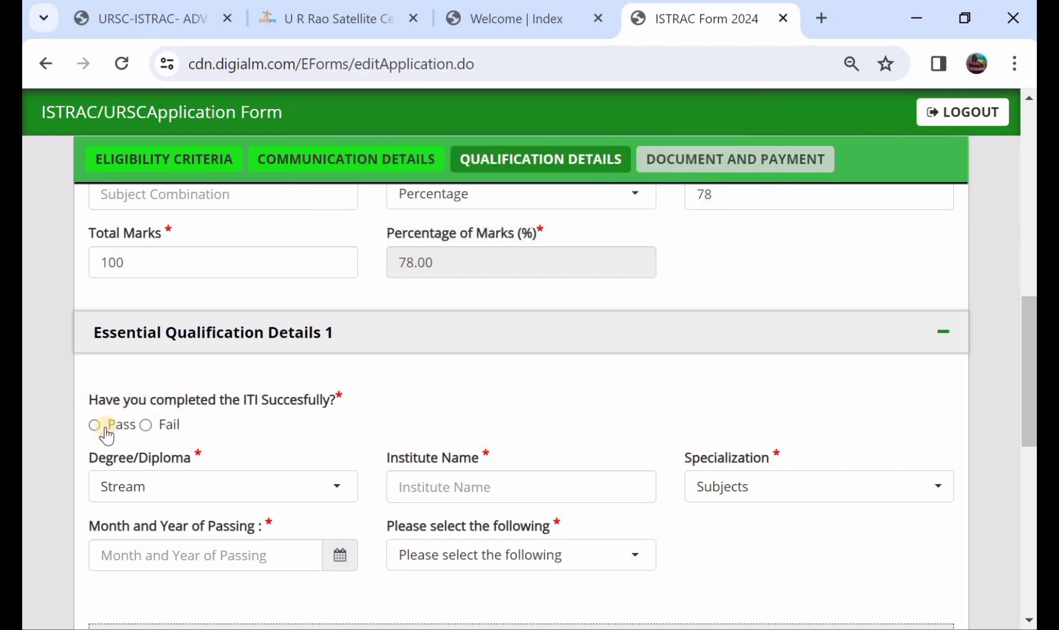
left_click(95, 425)
scroll(99, 426, "down", 1)
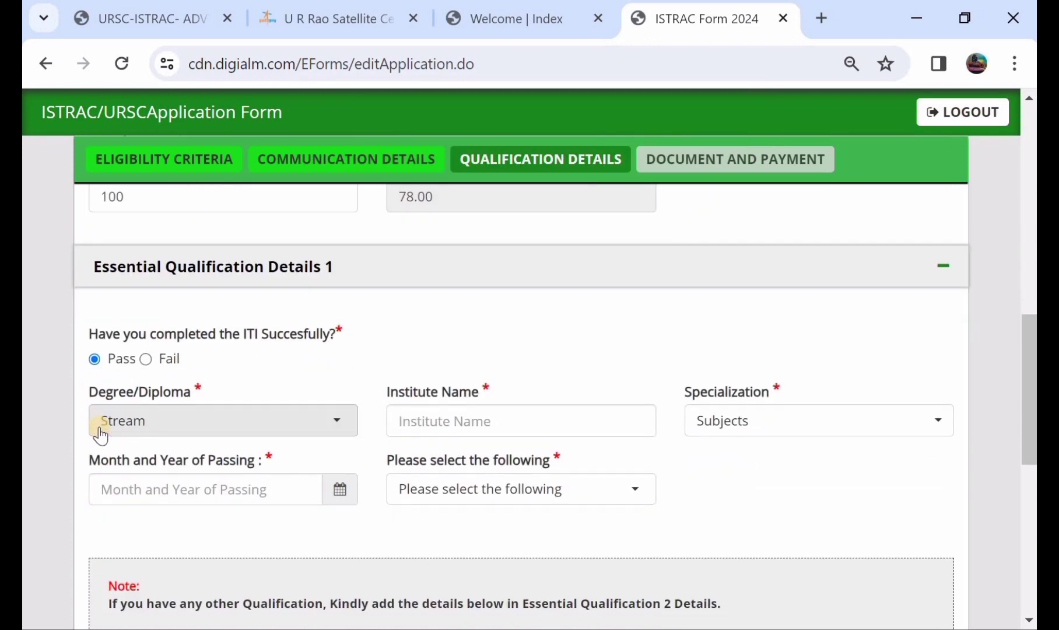
- Choose ITI with NAC in Electronics Mechanics as the qualification
left_click(149, 428)
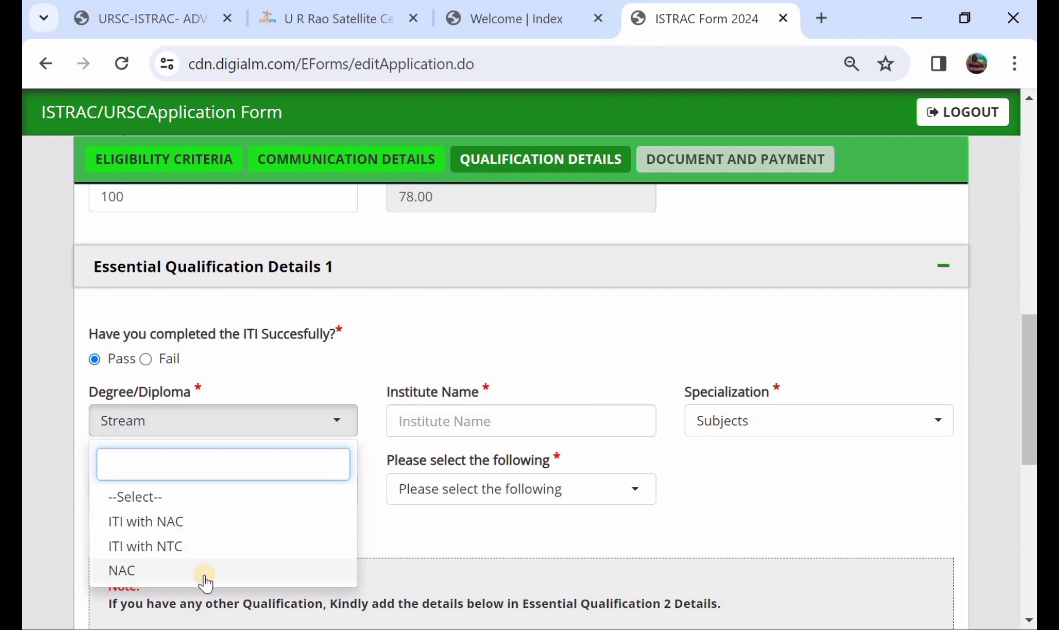
left_click(215, 532)
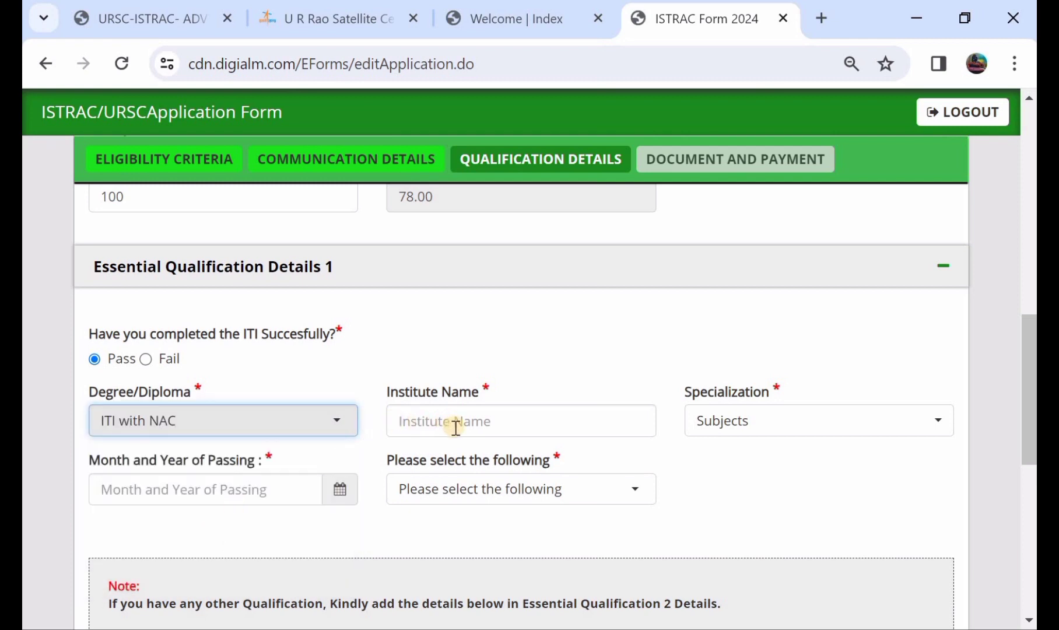
left_click(709, 430)
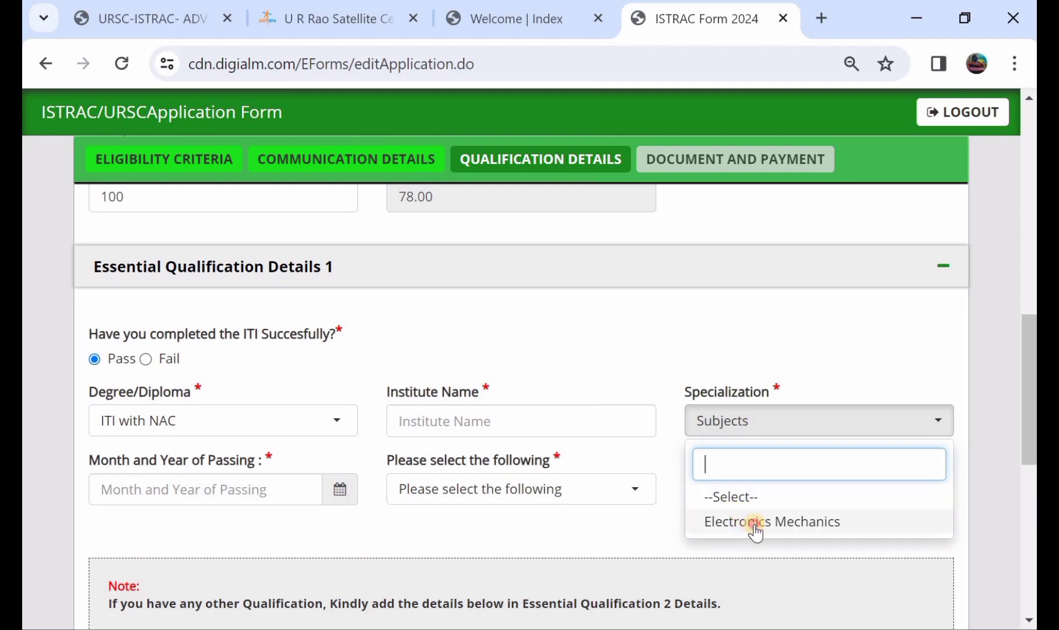
left_click(755, 528)
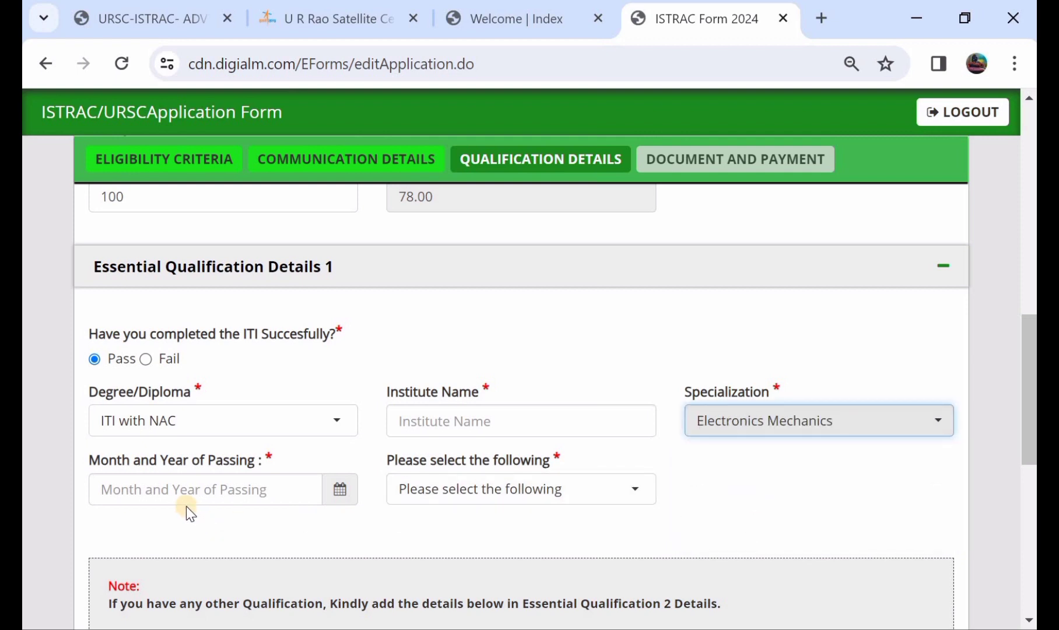
- Enter ITI marks as Percentage, 786 of 1000, calculating 78.60%
left_click(446, 492)
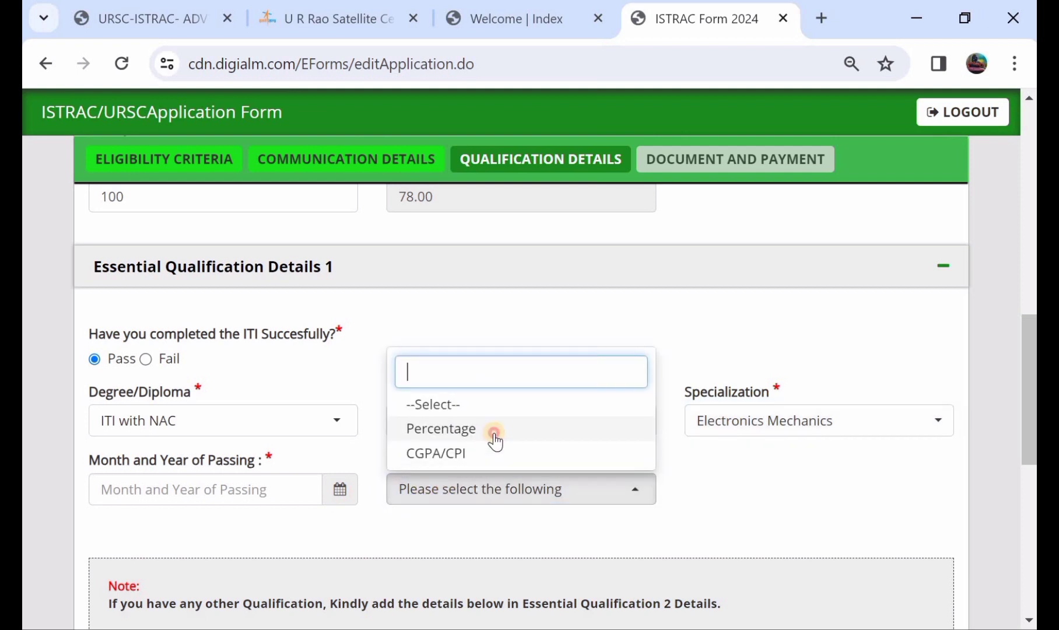
left_click(494, 434)
left_click(716, 484)
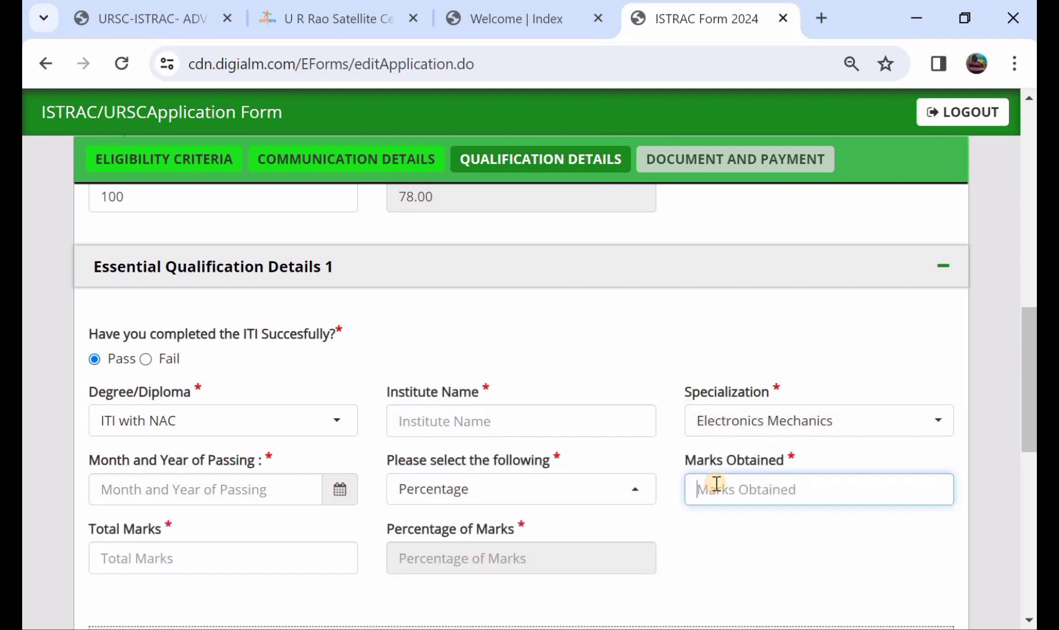
type("786")
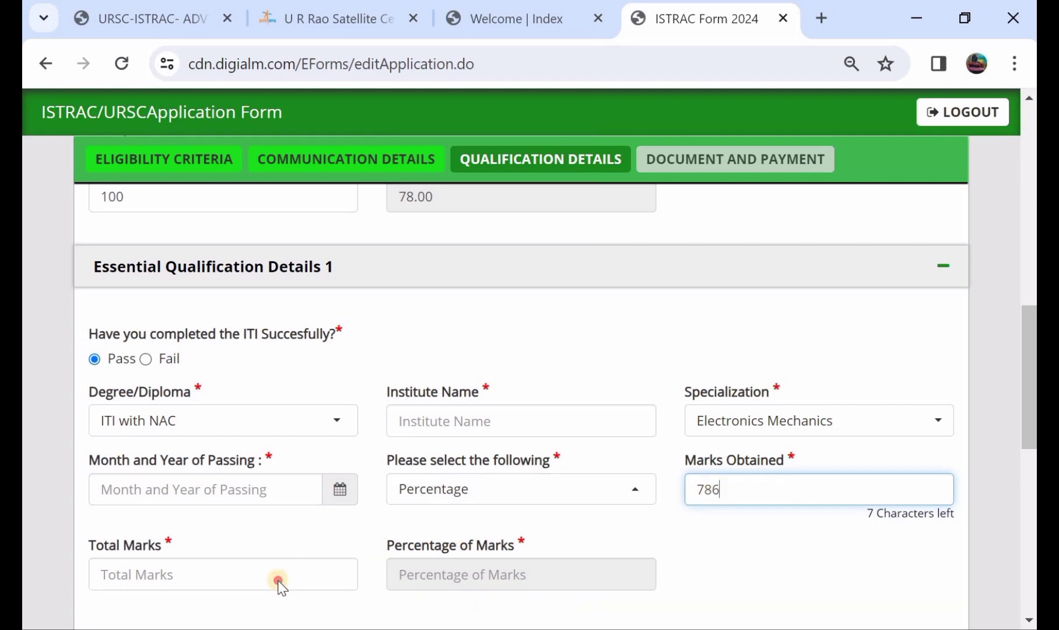
left_click(279, 577)
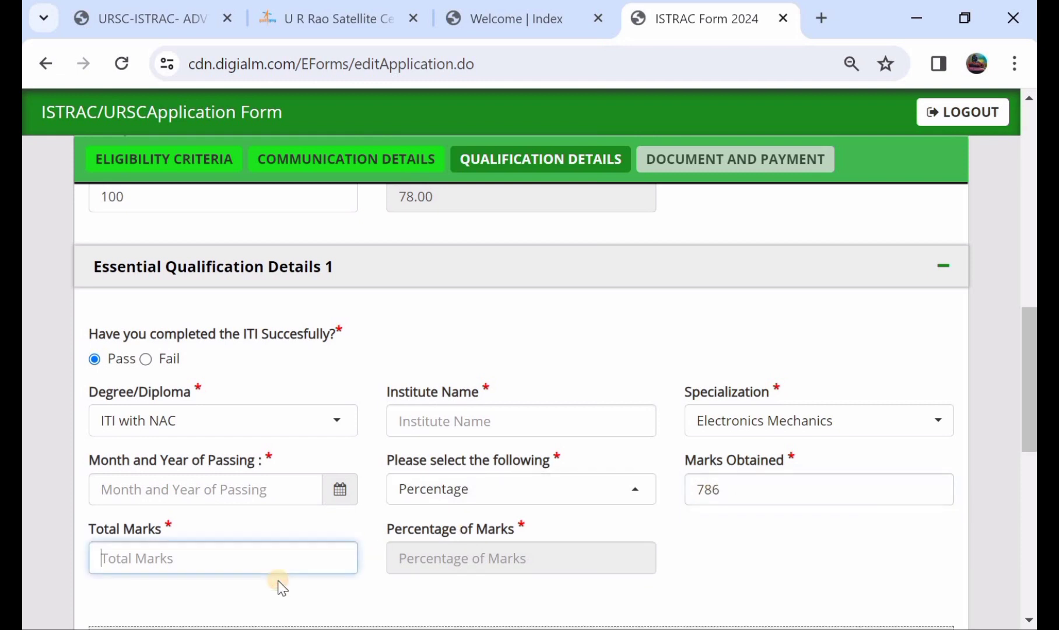
type("1000")
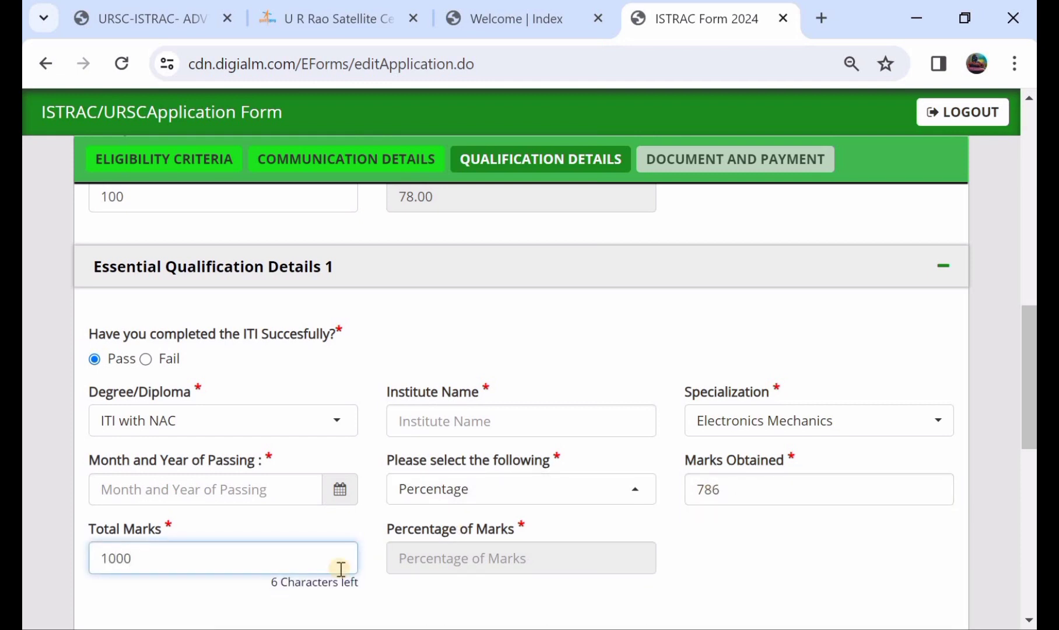
left_click(485, 555)
scroll(487, 557, "down", 1)
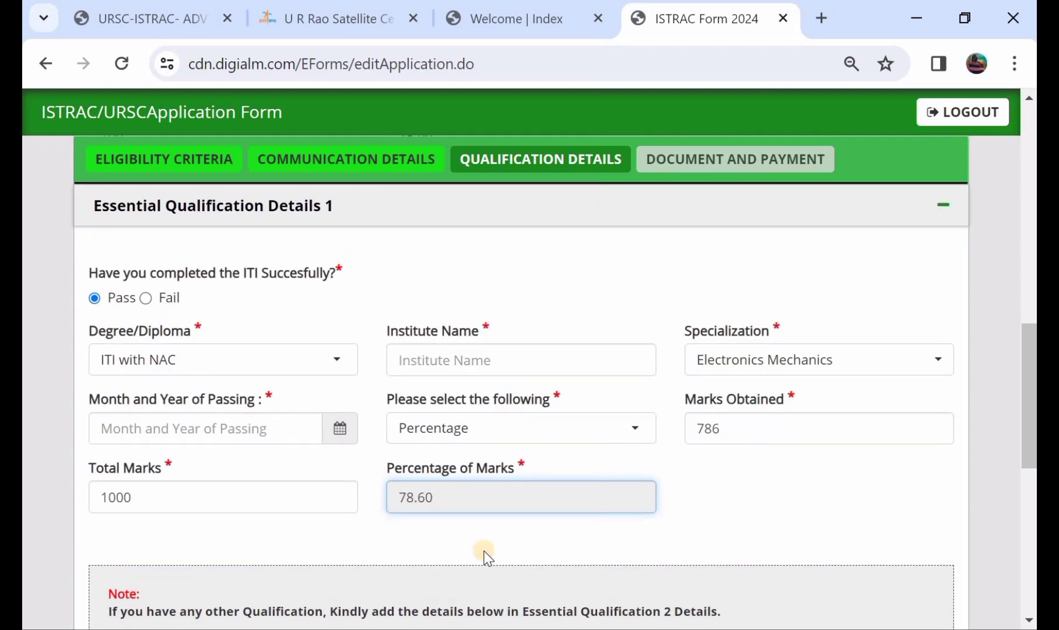
scroll(487, 556, "down", 3)
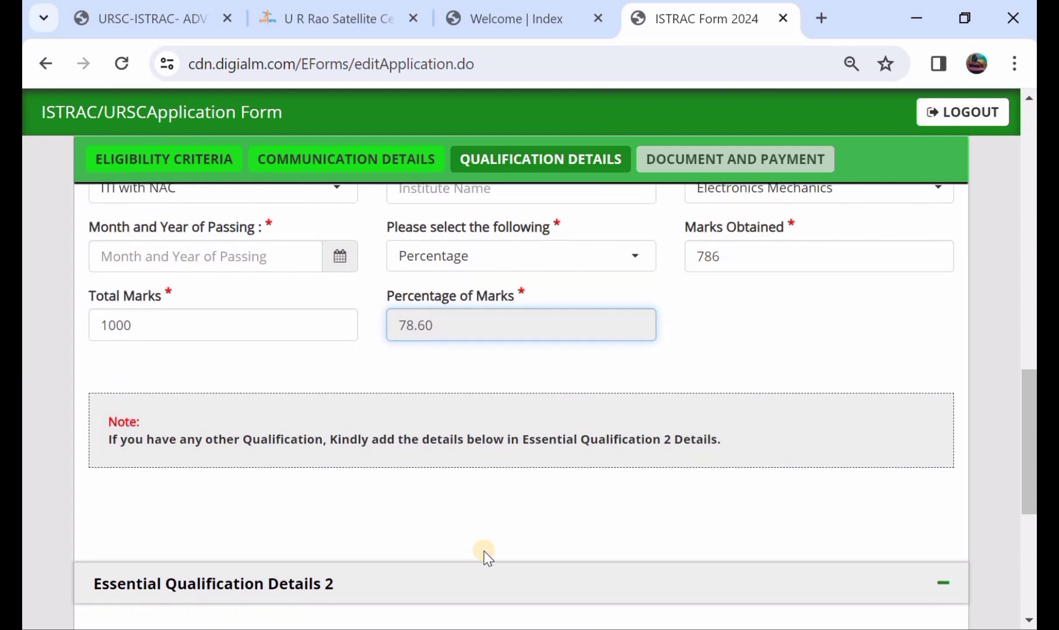
scroll(484, 552, "up", 3)
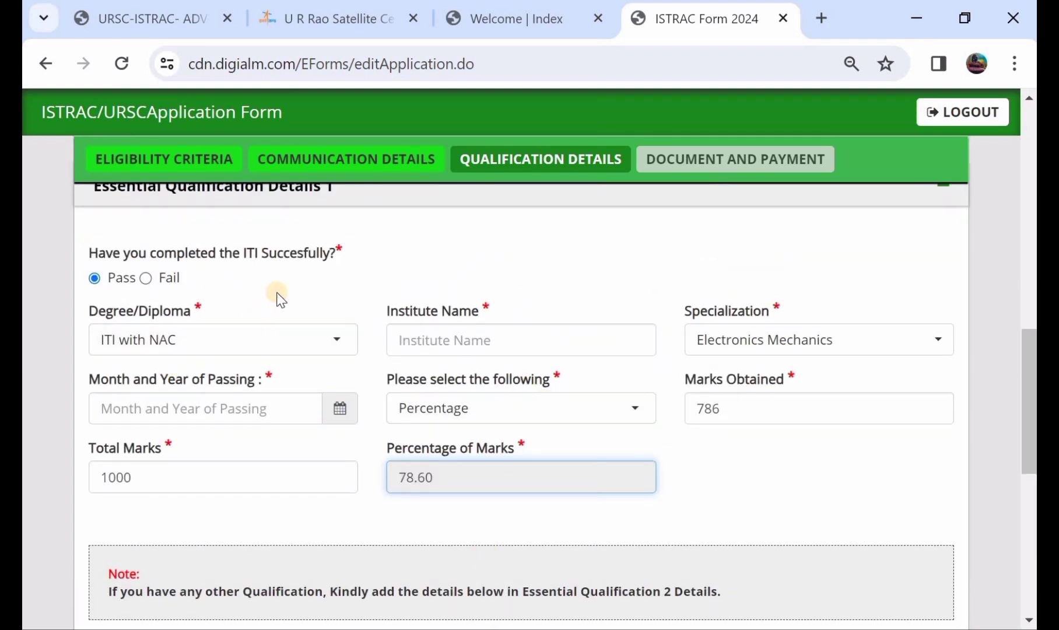
scroll(277, 299, "up", 3)
scroll(277, 299, "down", 10)
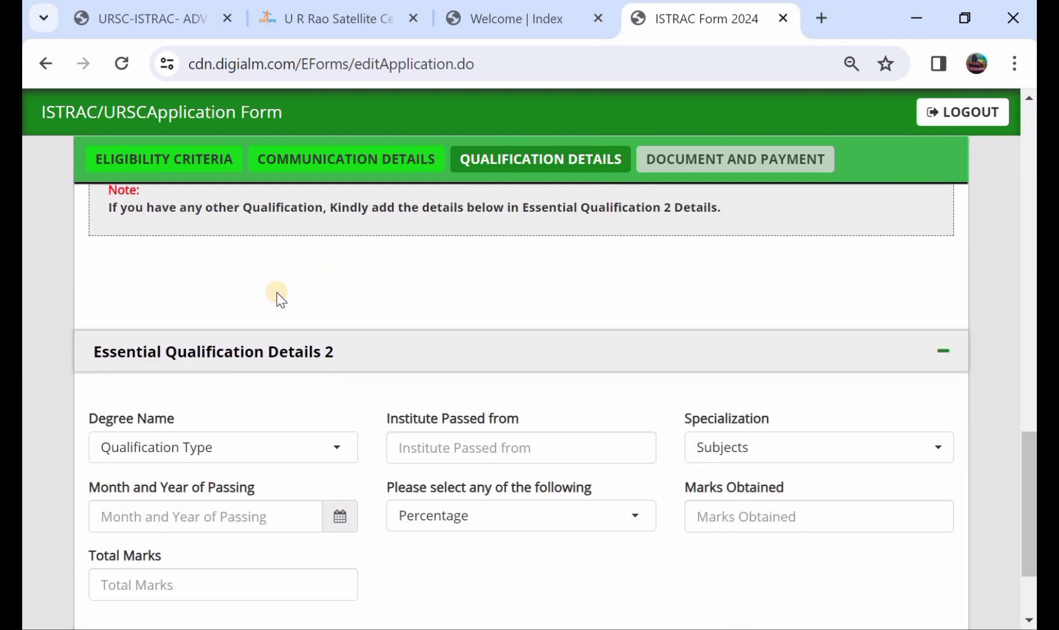
- Leave qualification 2's degree name empty and save the qualification details
left_click(195, 447)
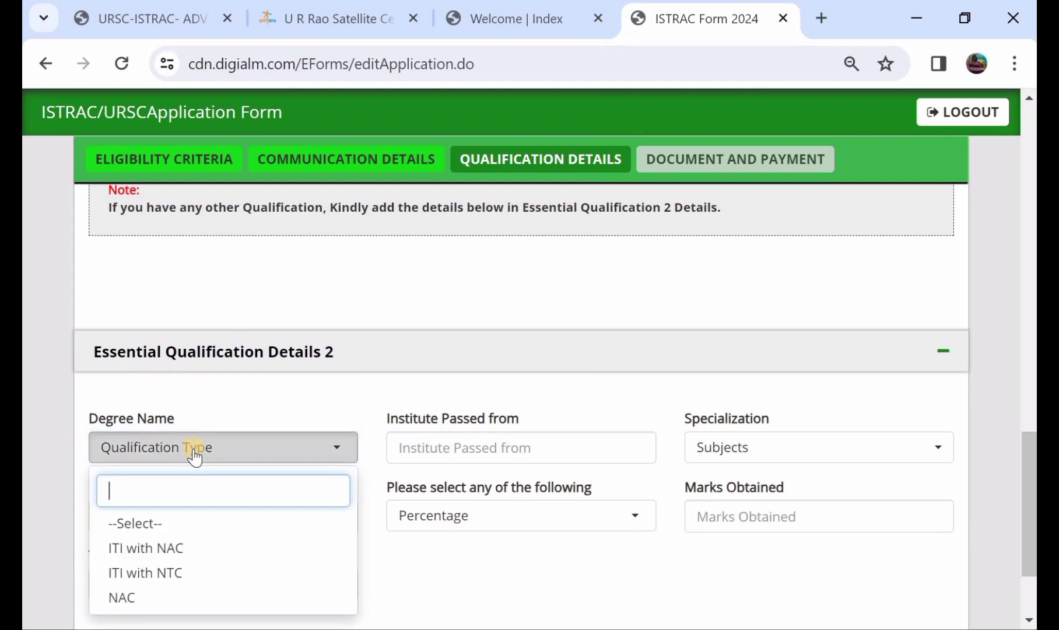
left_click(300, 419)
scroll(300, 420, "up", 3)
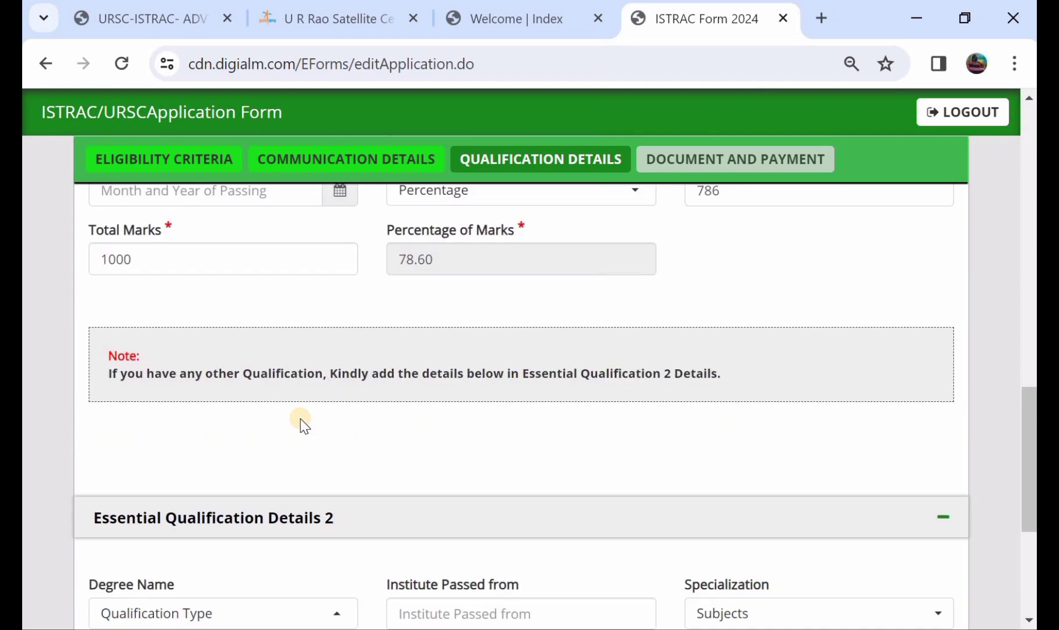
scroll(301, 421, "up", 3)
scroll(301, 419, "down", 1)
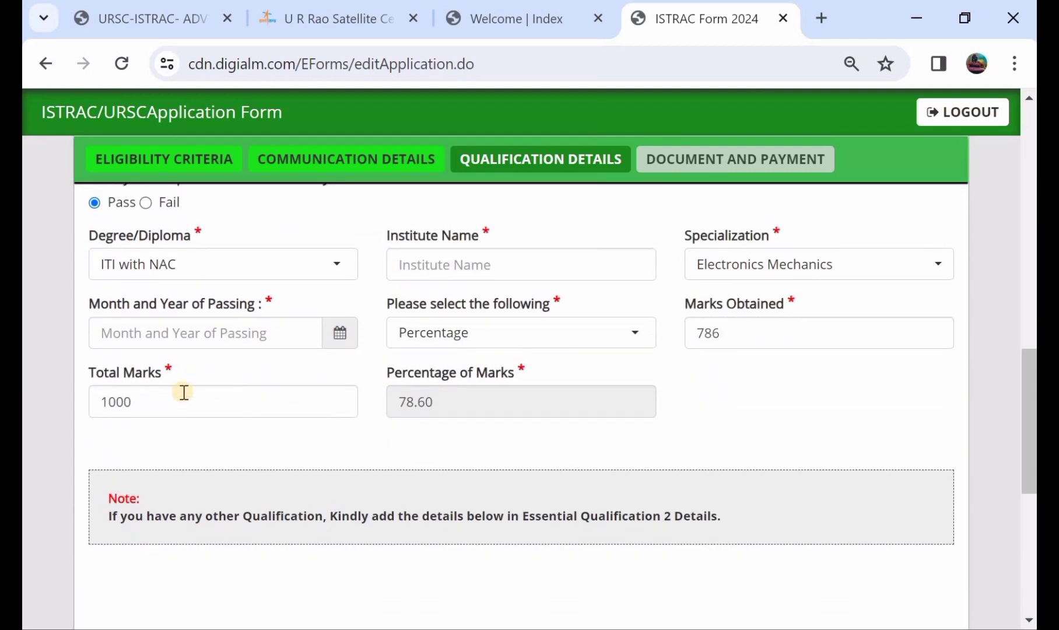
scroll(264, 277, "up", 2)
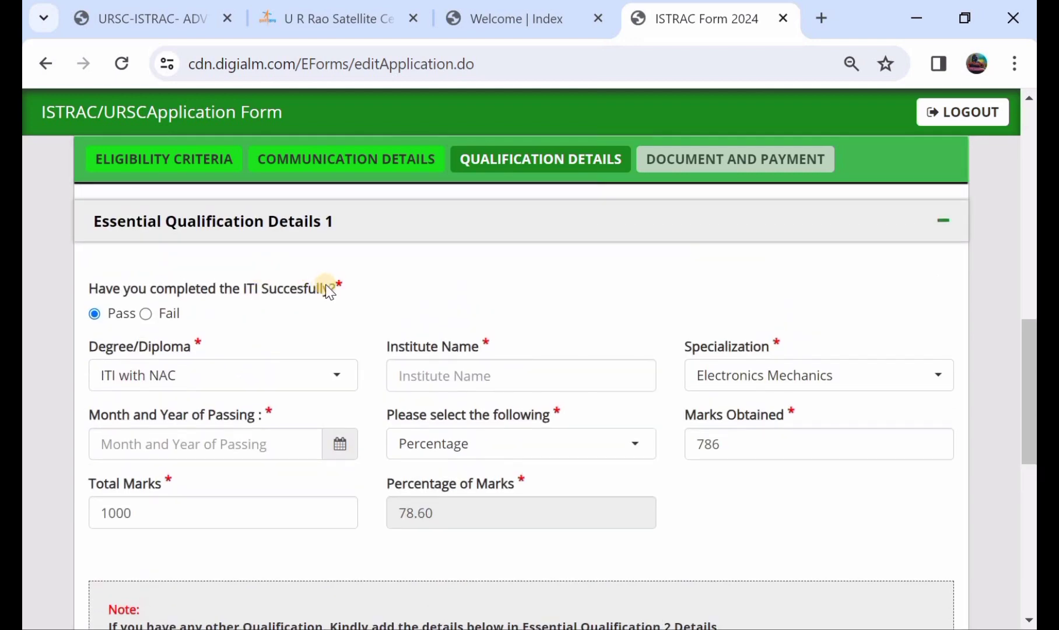
scroll(332, 289, "down", 4)
scroll(336, 291, "down", 6)
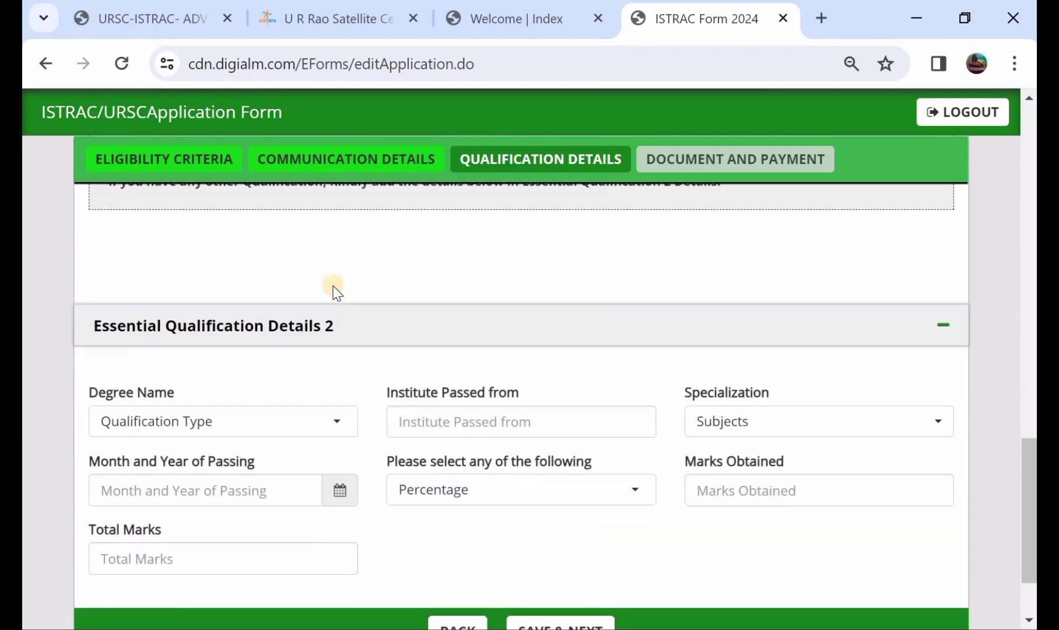
scroll(334, 289, "up", 14)
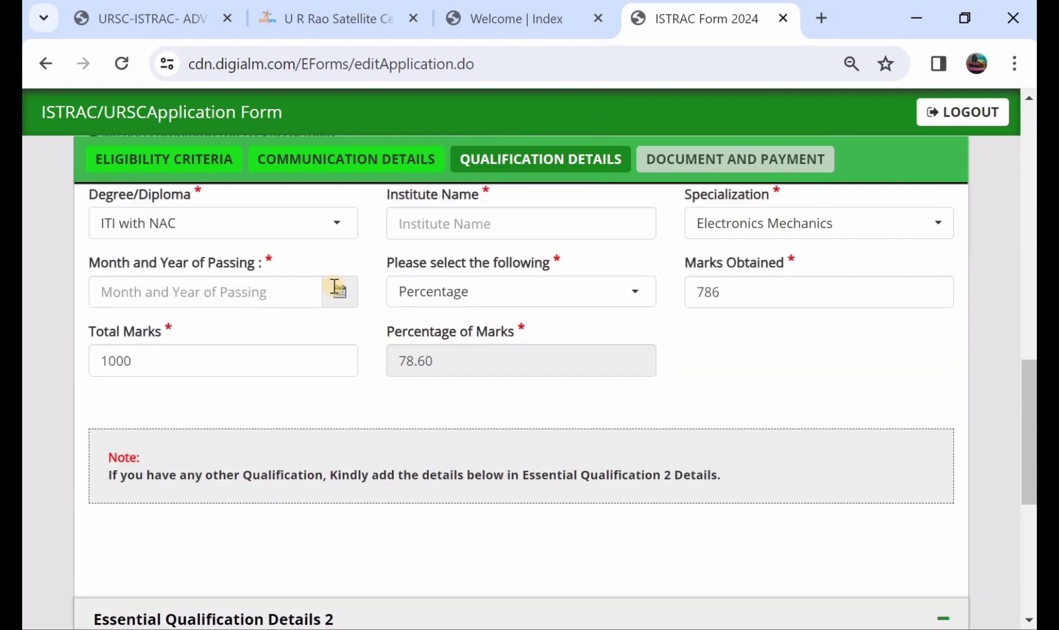
scroll(334, 289, "down", 14)
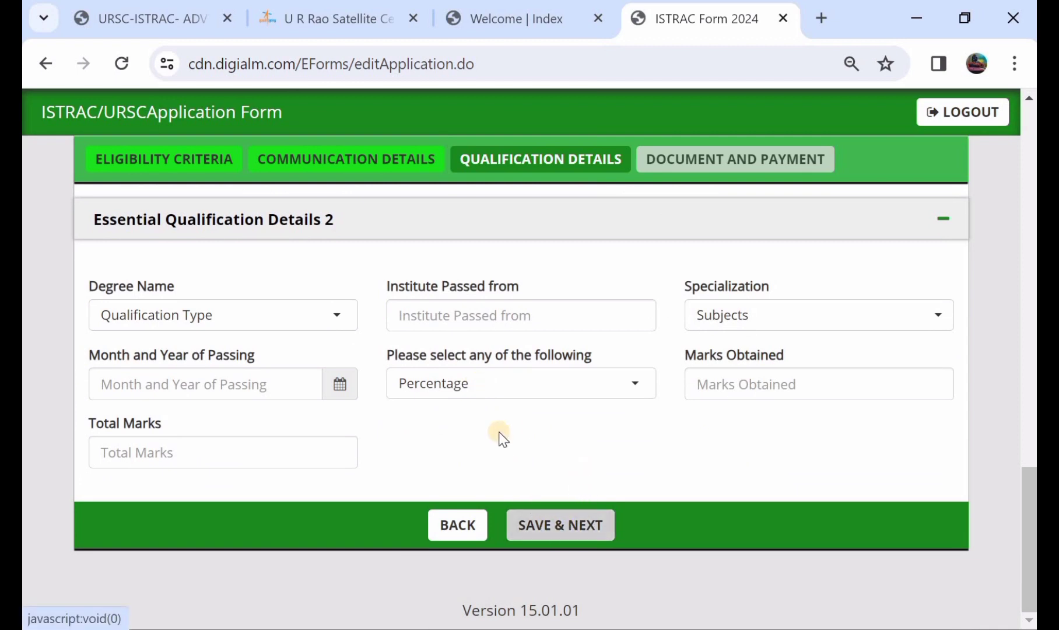
left_click(561, 527)
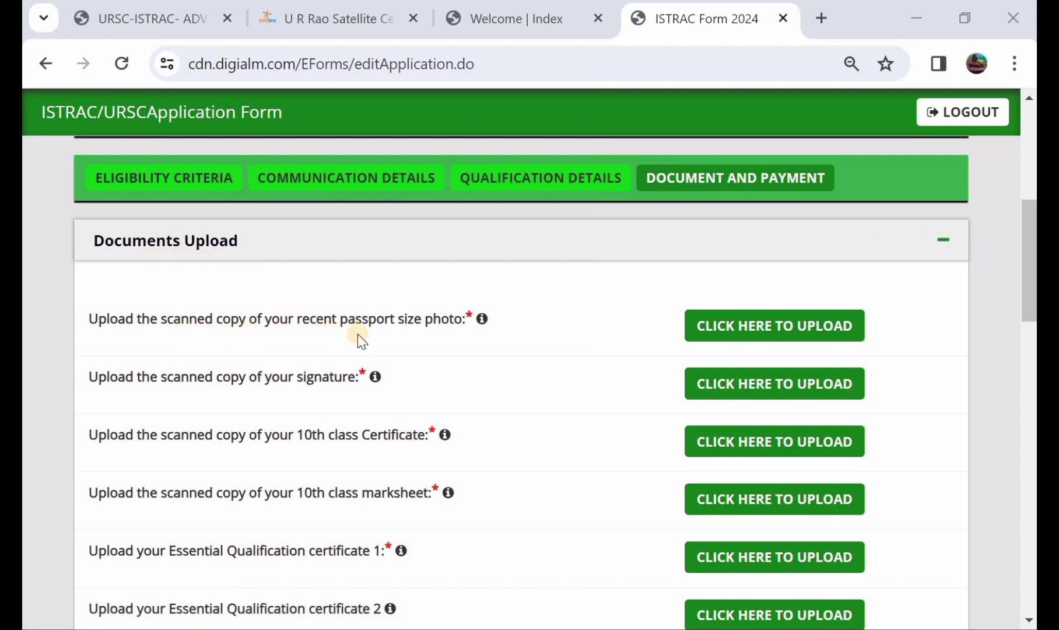
left_click(765, 330)
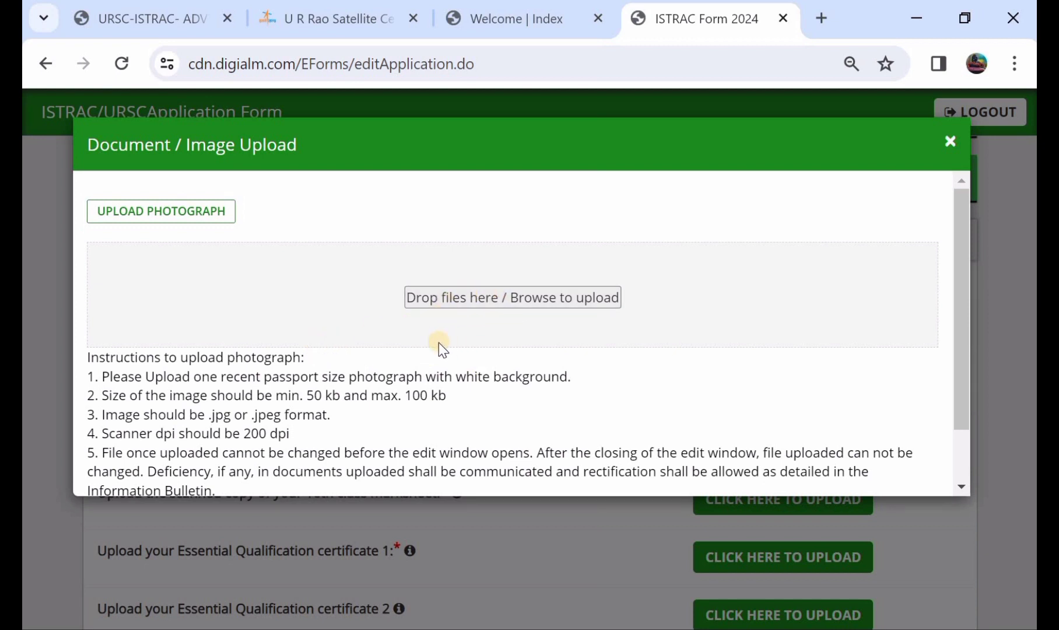
left_click(951, 147)
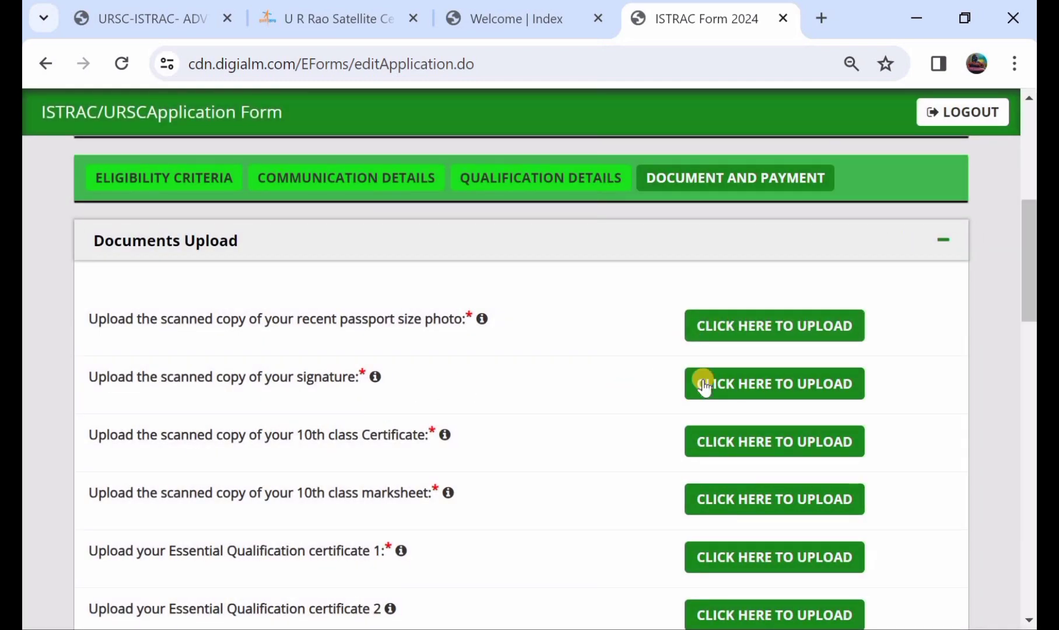
scroll(737, 379, "down", 1)
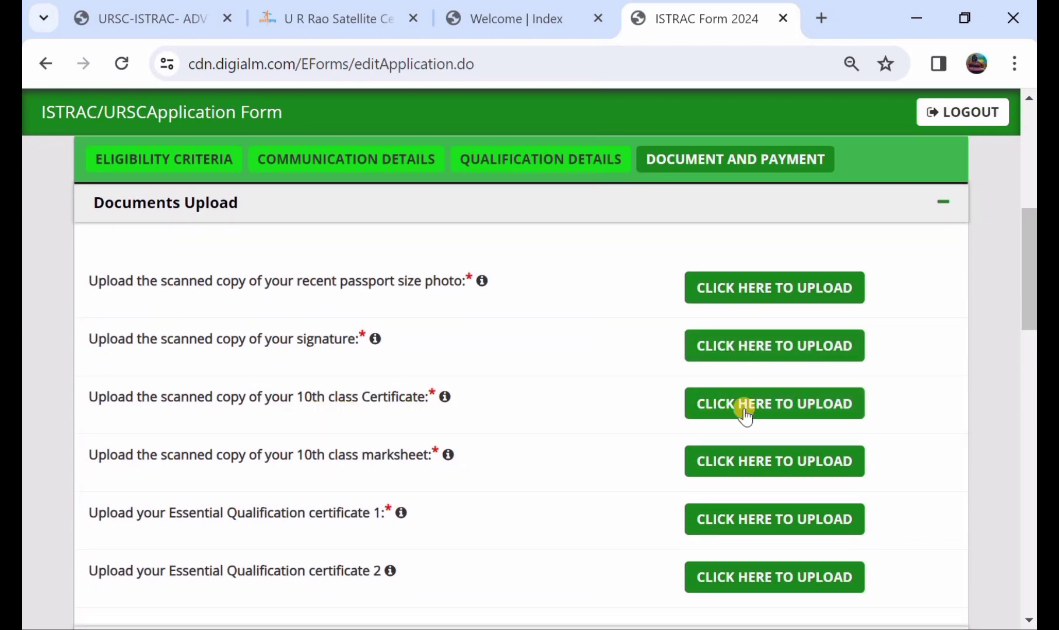
left_click(771, 408)
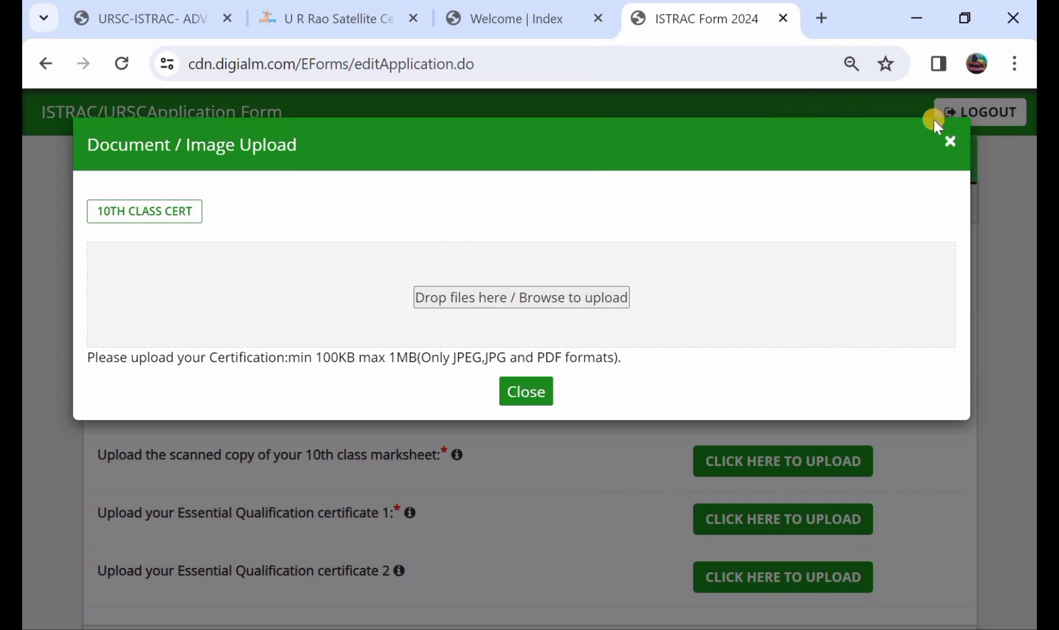
left_click(953, 138)
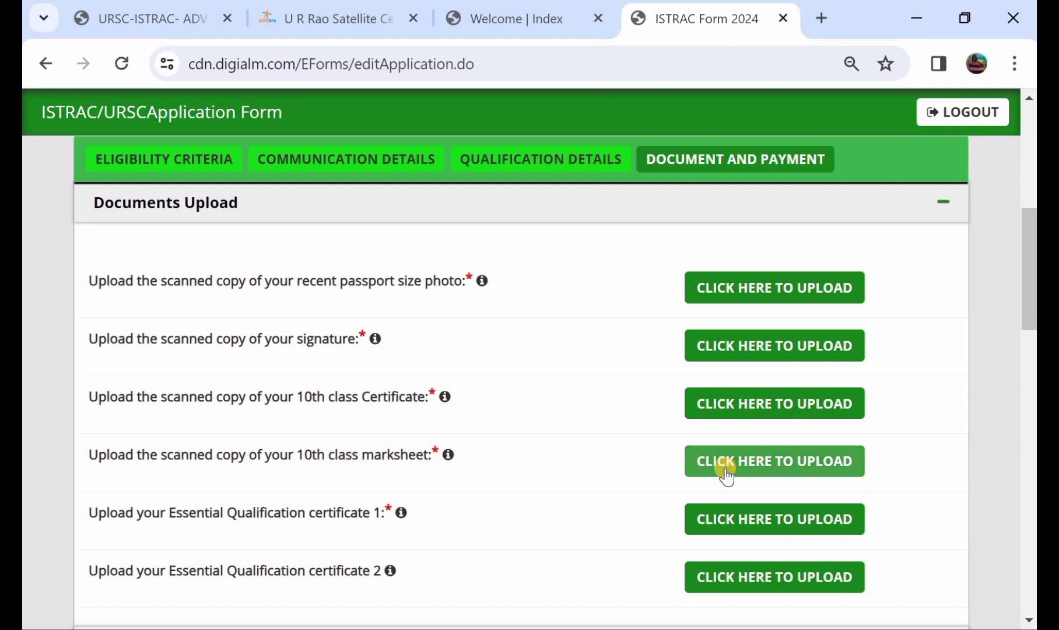
scroll(726, 477, "down", 1)
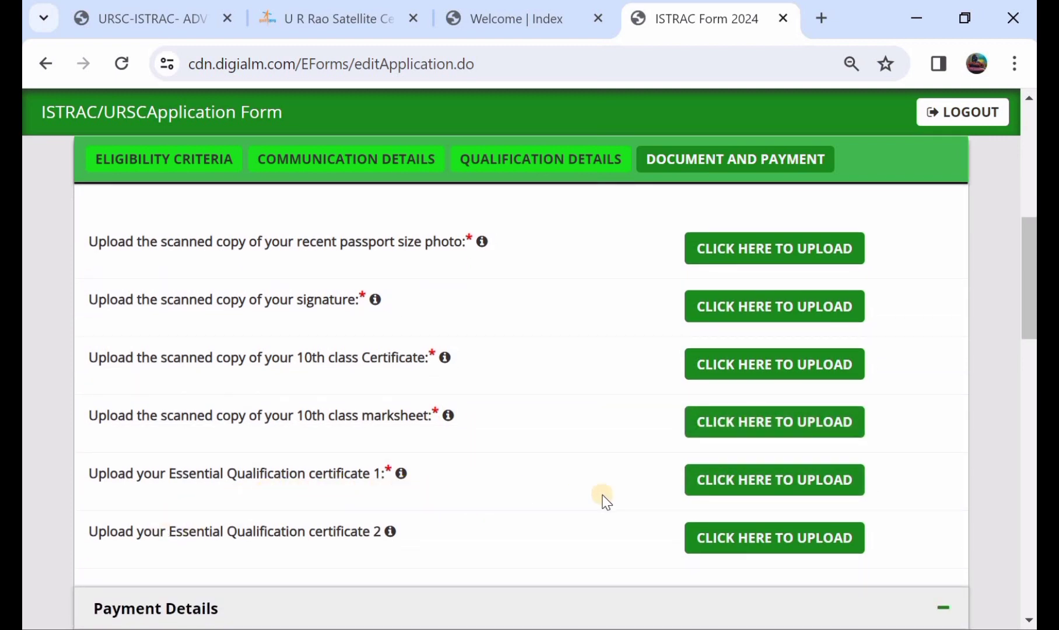
left_click(743, 477)
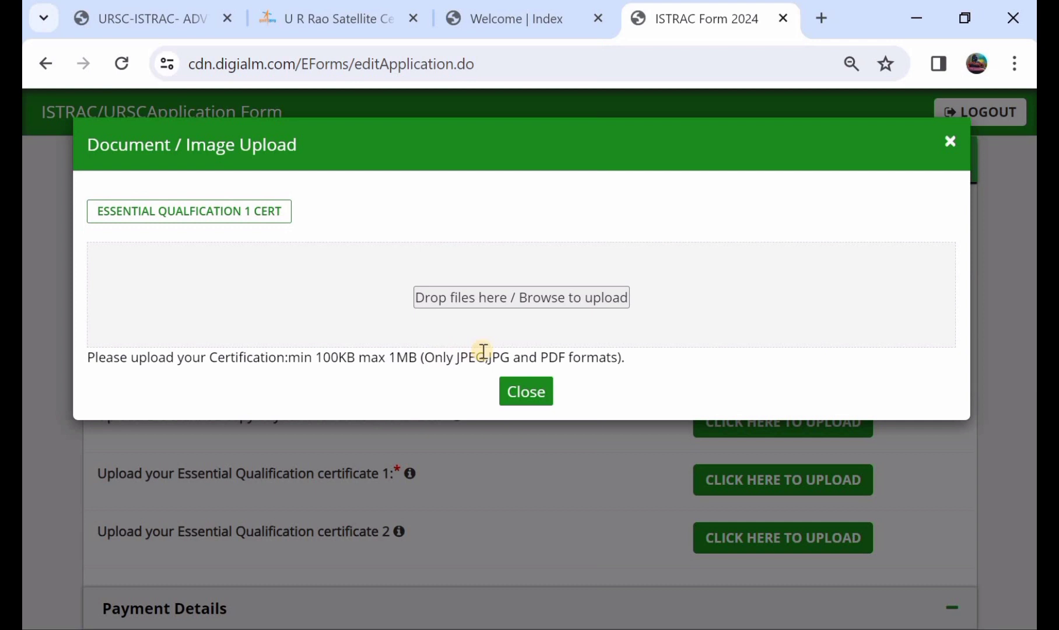
left_click(519, 393)
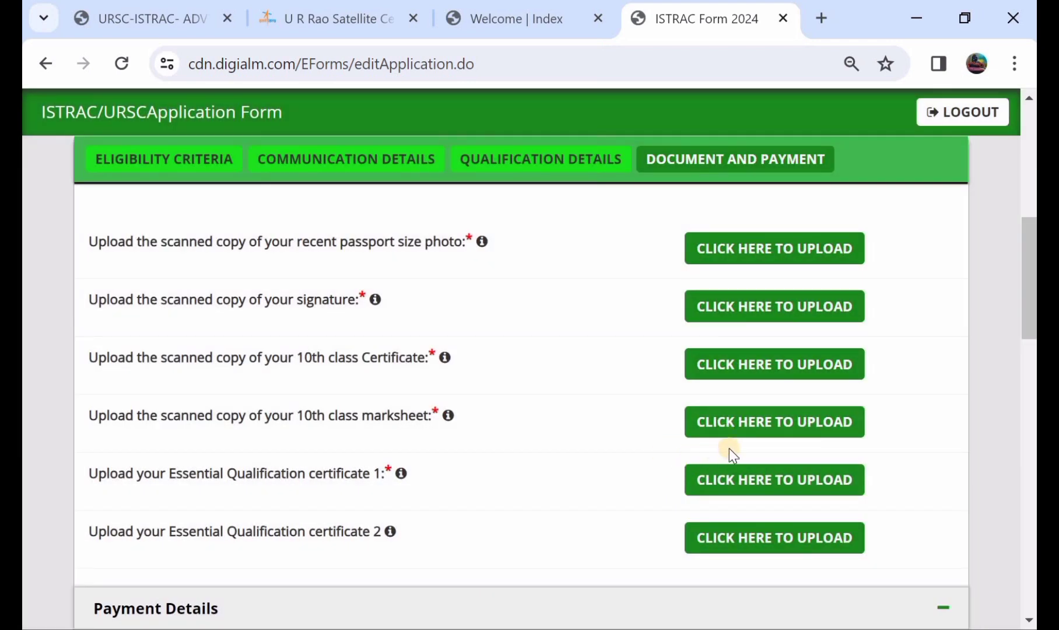
scroll(681, 443, "down", 1)
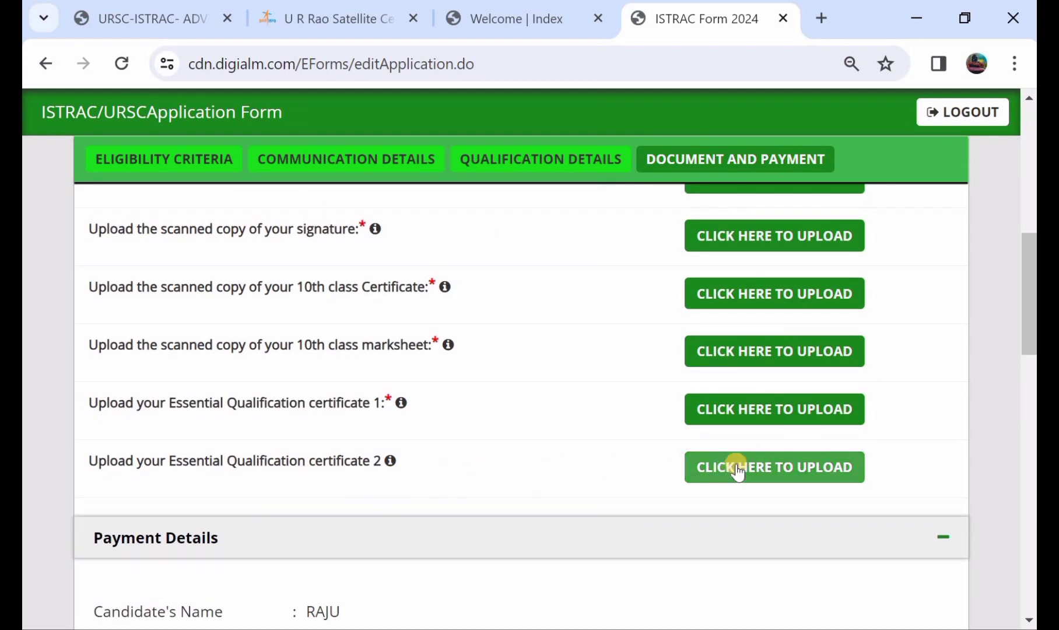
scroll(449, 439, "down", 3)
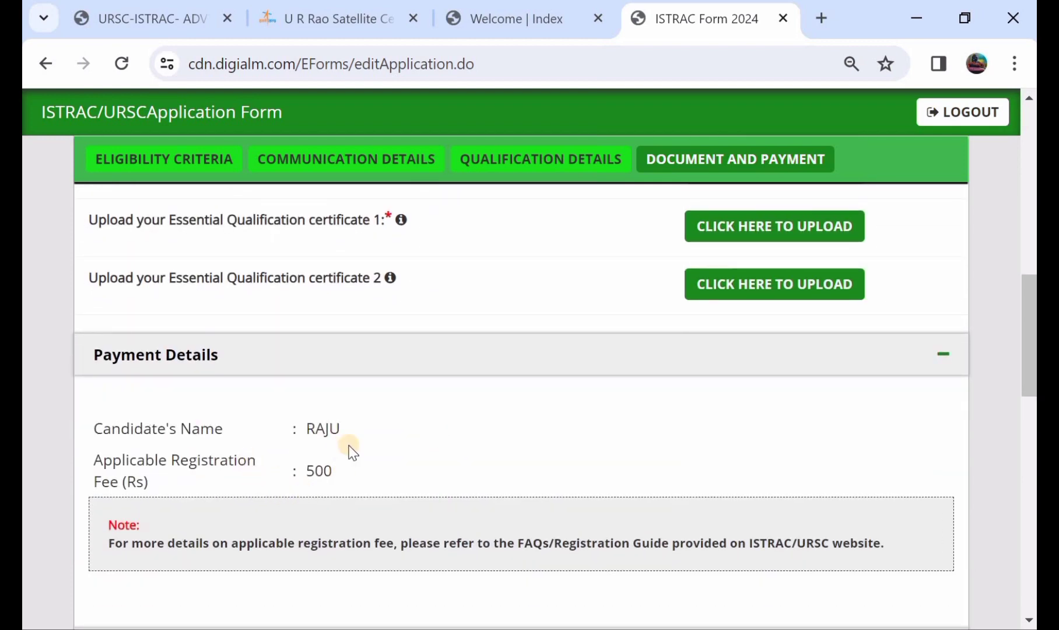
- Select Online payment and accept the previewed-data and true-statements declarations
scroll(348, 442, "down", 4)
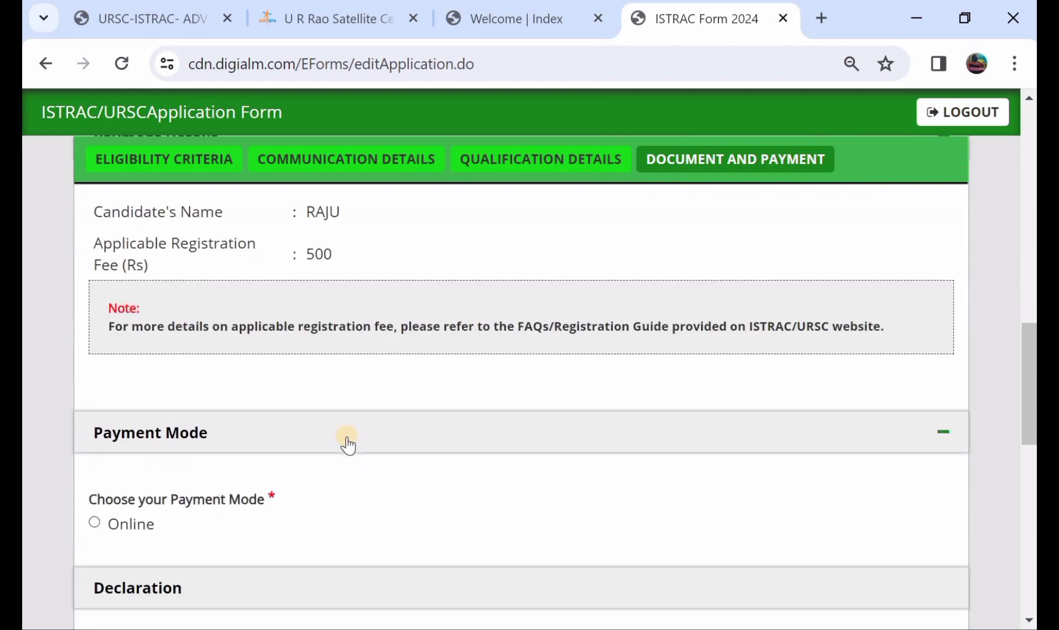
left_click(95, 522)
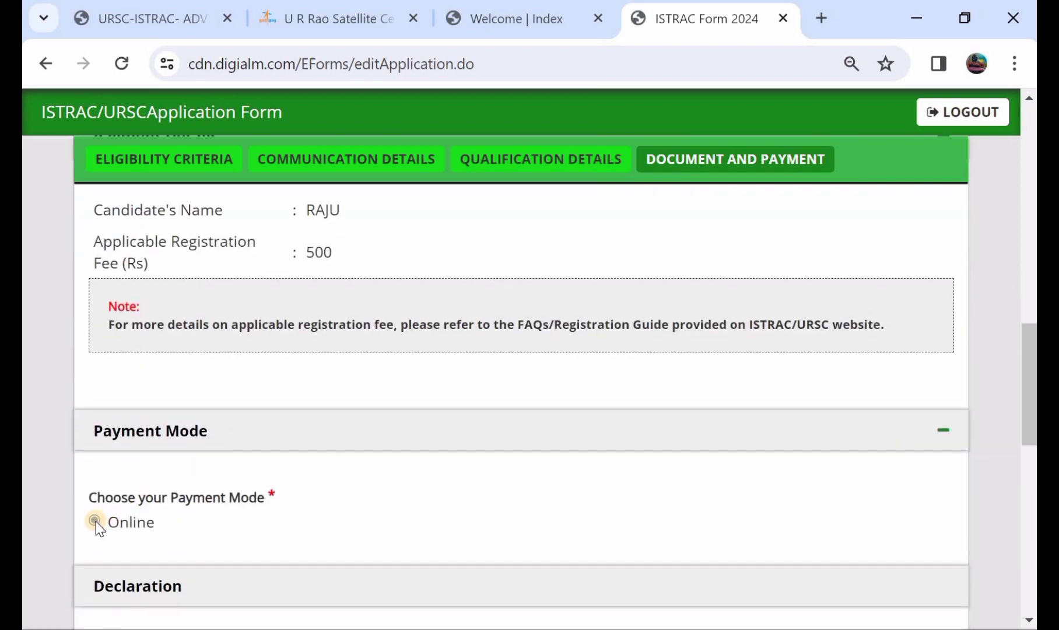
scroll(96, 519, "down", 4)
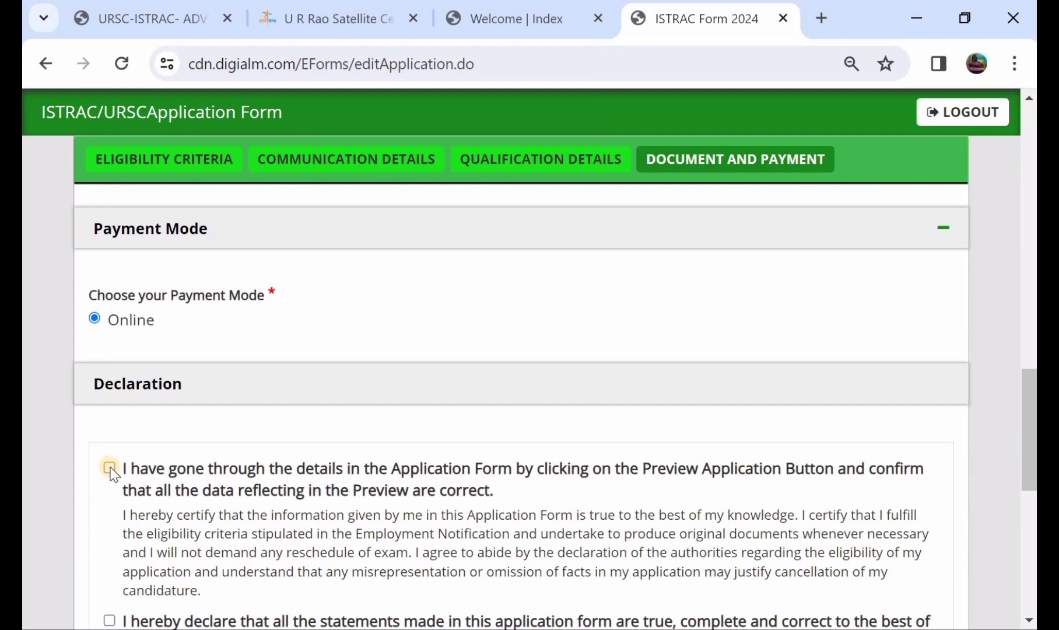
left_click(109, 467)
scroll(112, 473, "down", 3)
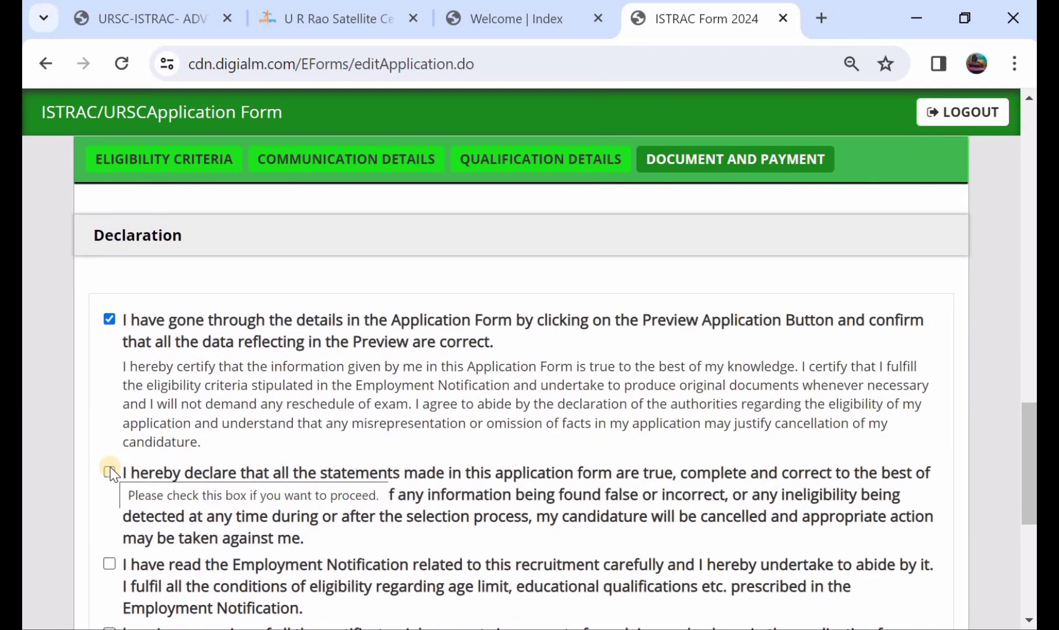
left_click(110, 471)
scroll(111, 460, "down", 2)
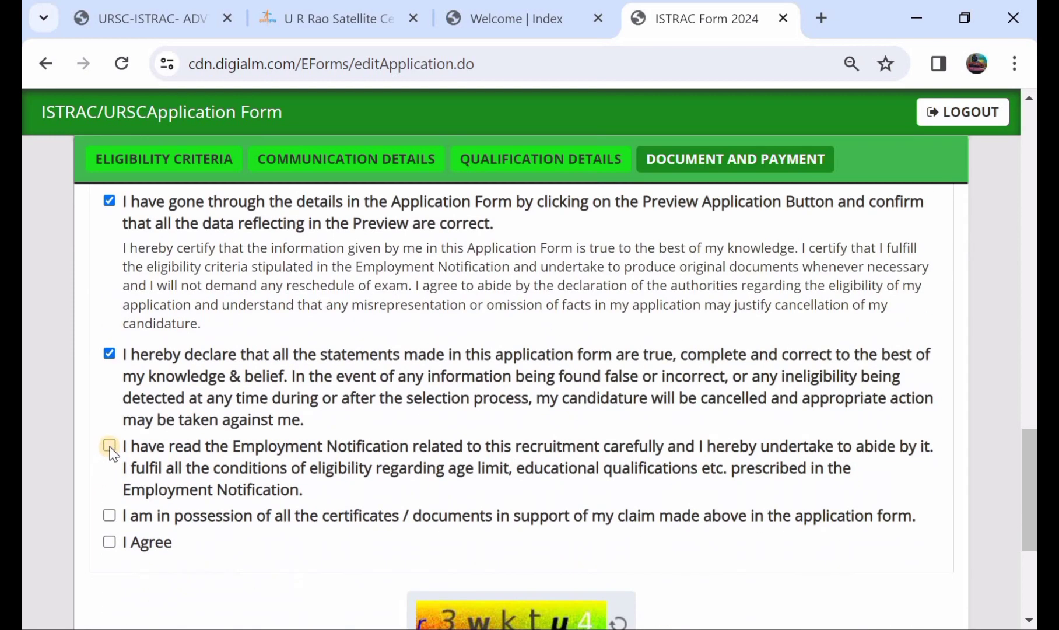
- Accept the Employment Notification, certificates and I Agree declarations, then preview the application
left_click(109, 446)
left_click(110, 515)
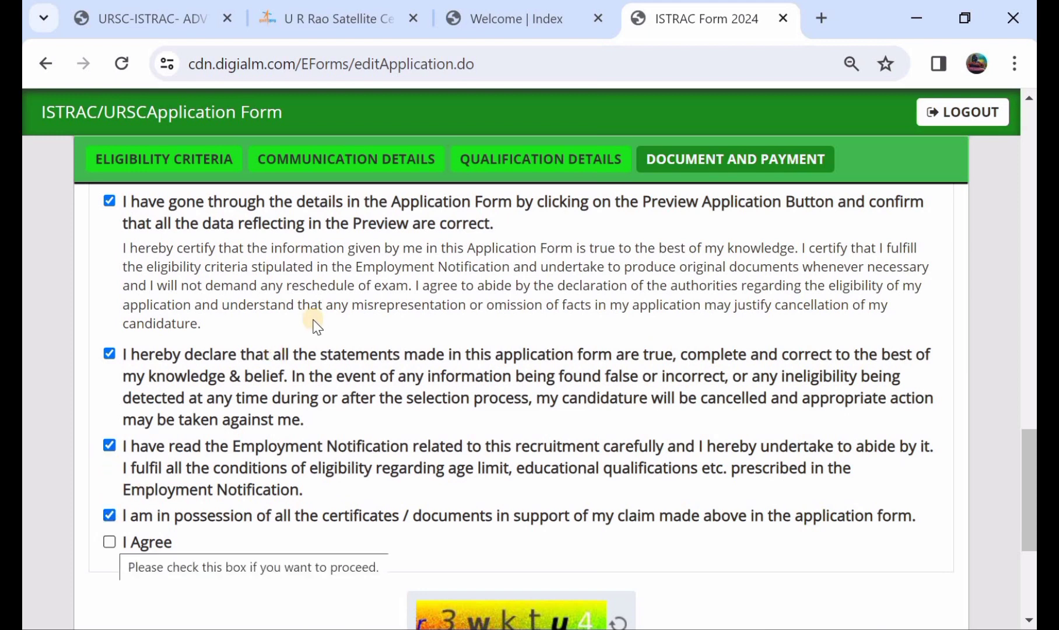
left_click(111, 542)
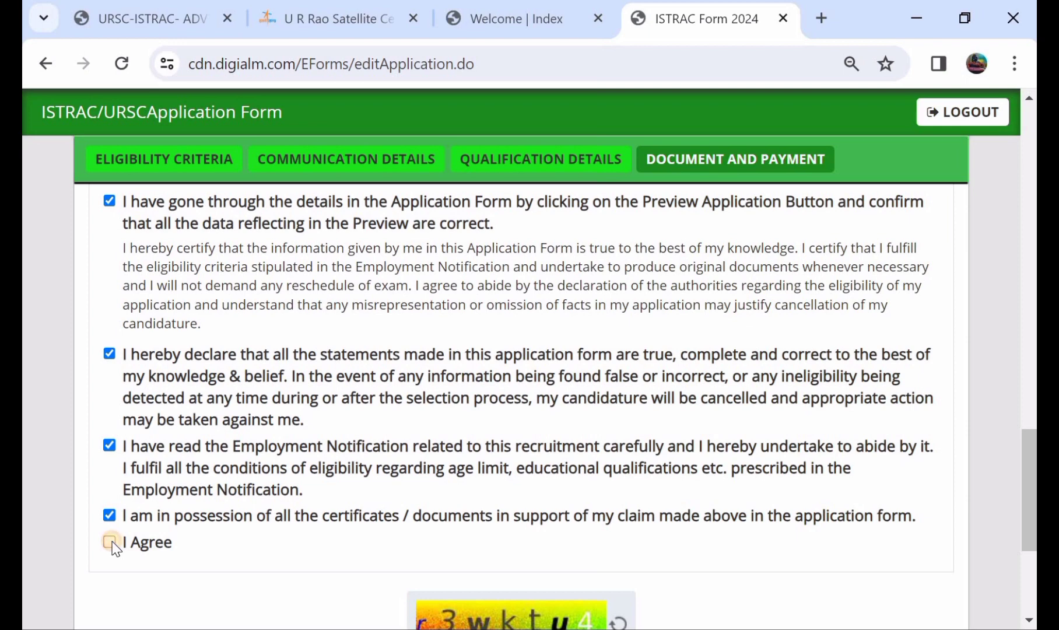
scroll(111, 544, "down", 4)
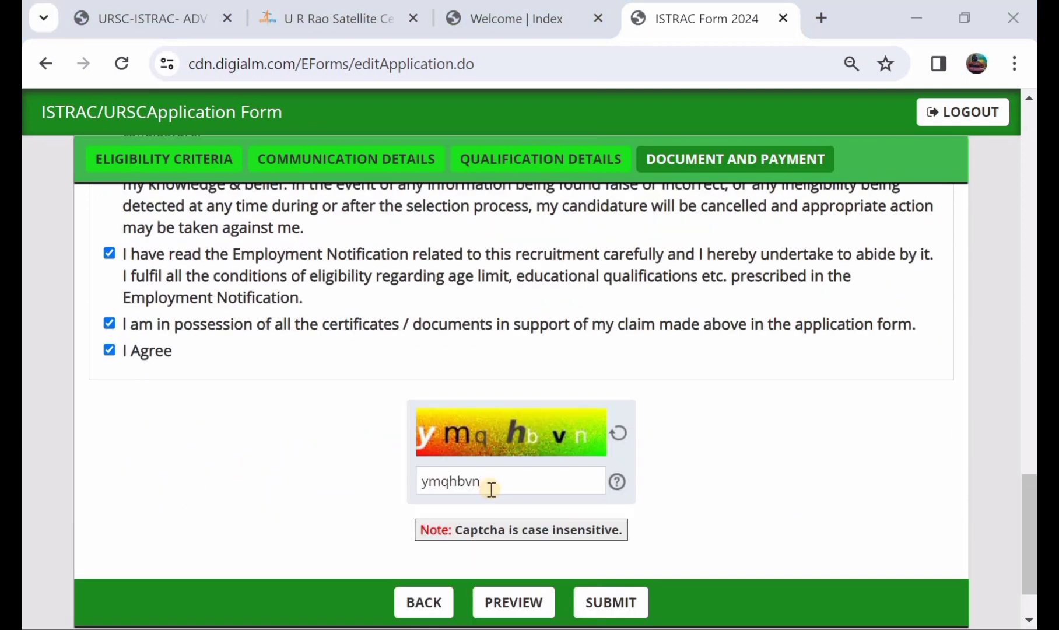
left_click(513, 603)
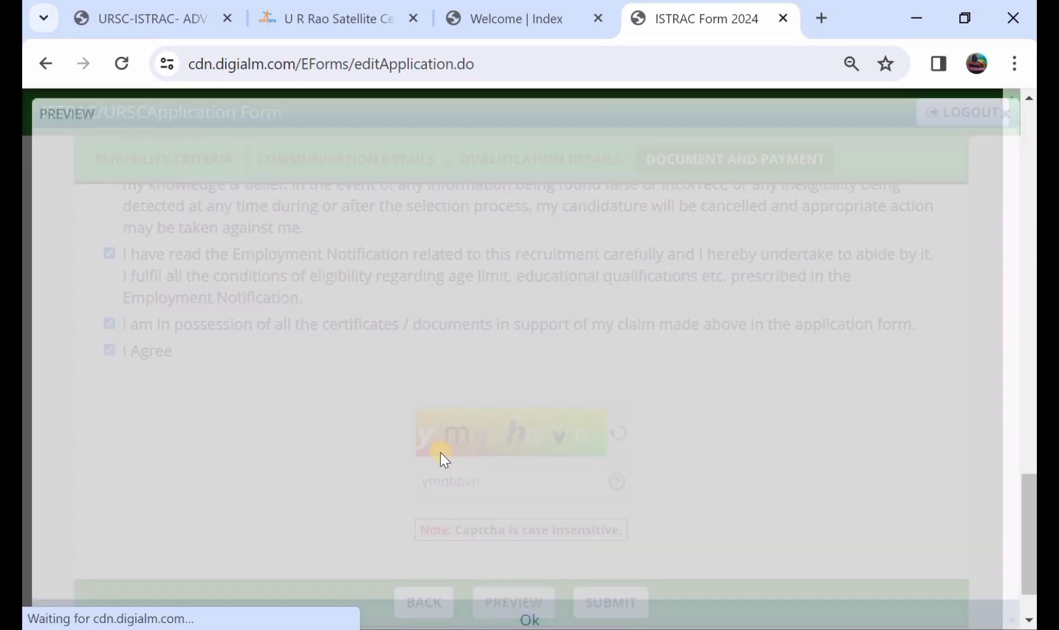
- Scroll through all sections of the application preview, then close it
scroll(516, 350, "down", 2)
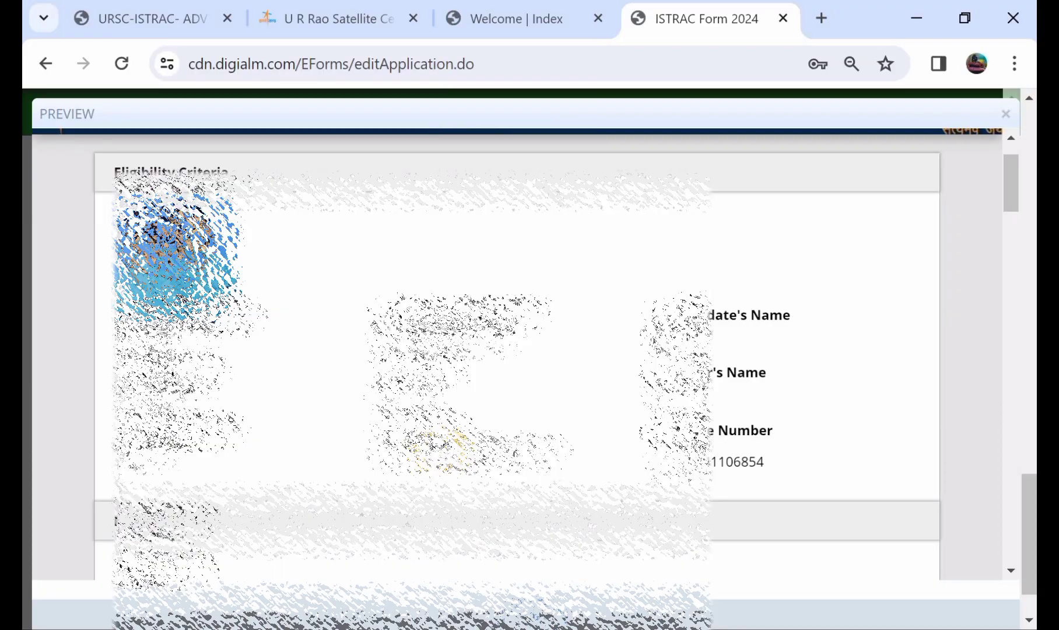
scroll(517, 349, "down", 10)
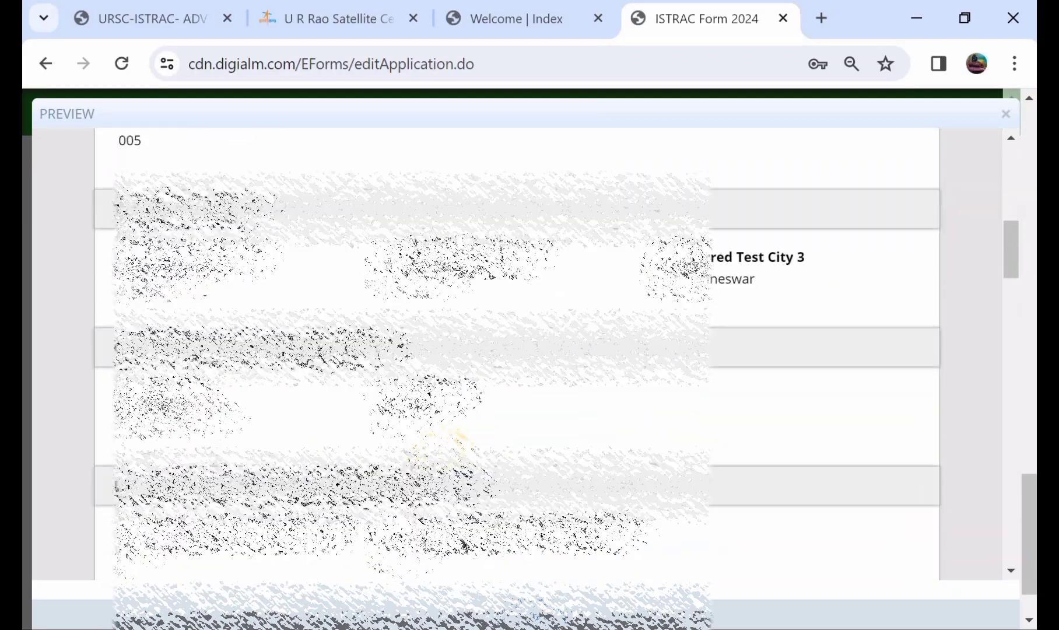
scroll(517, 350, "down", 10)
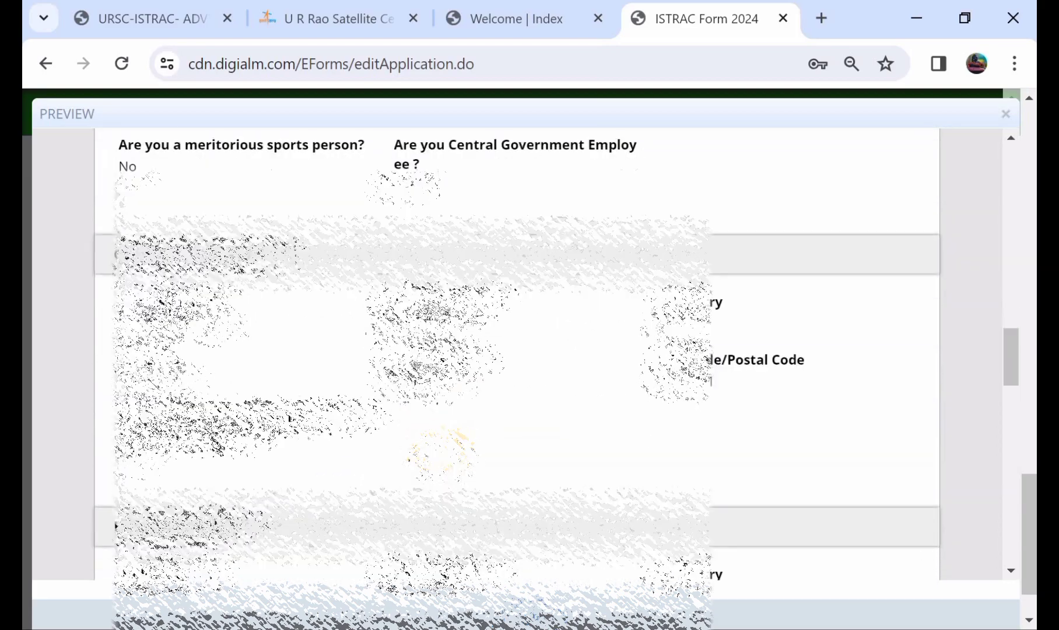
scroll(441, 454, "down", 15)
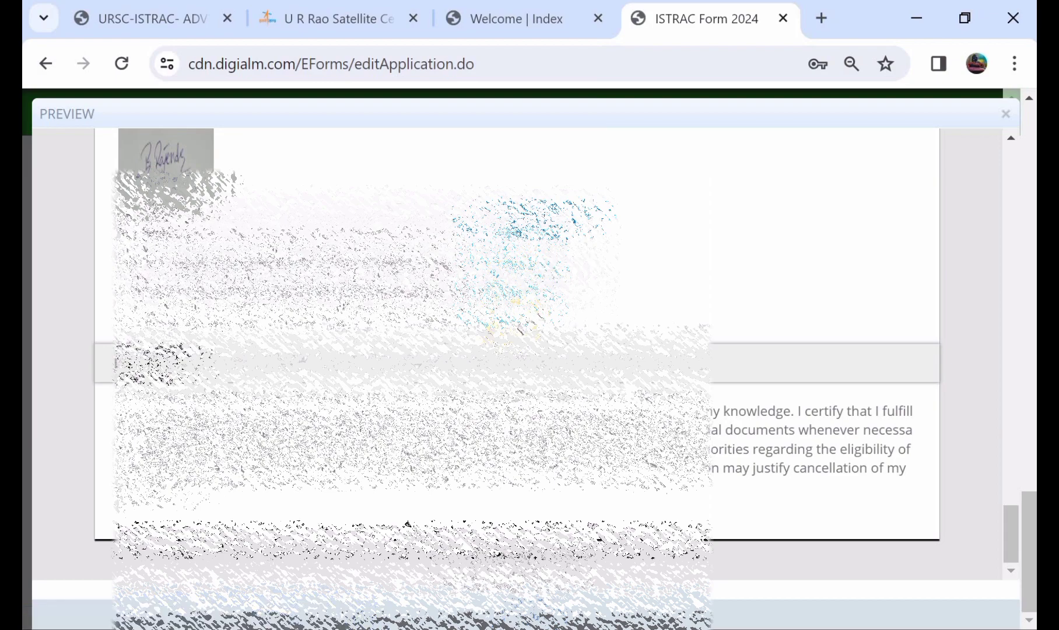
scroll(442, 454, "up", 6)
scroll(517, 350, "up", 1)
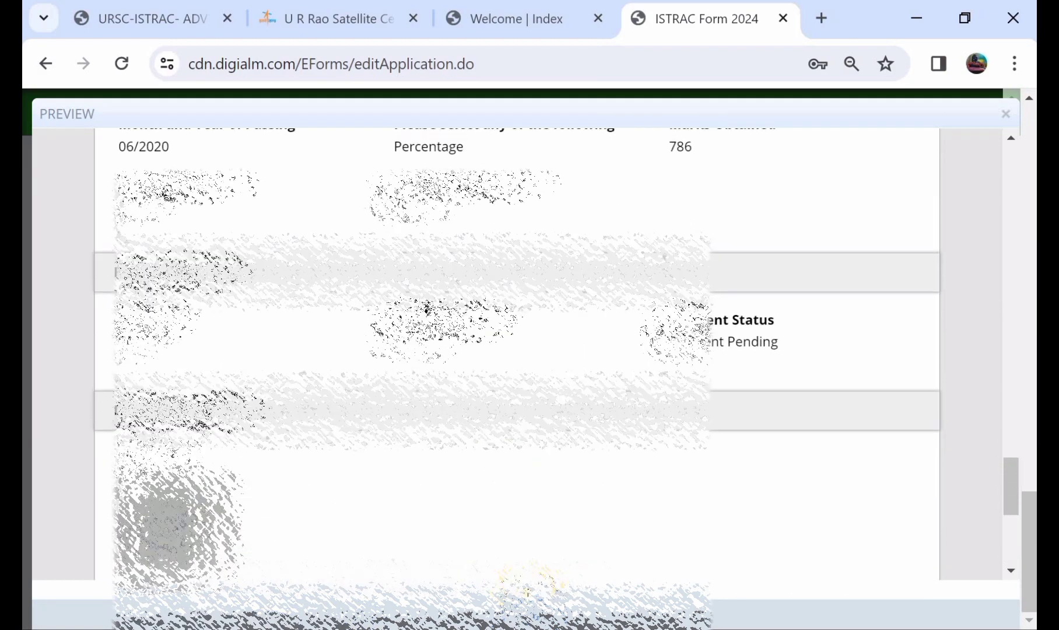
left_click(535, 608)
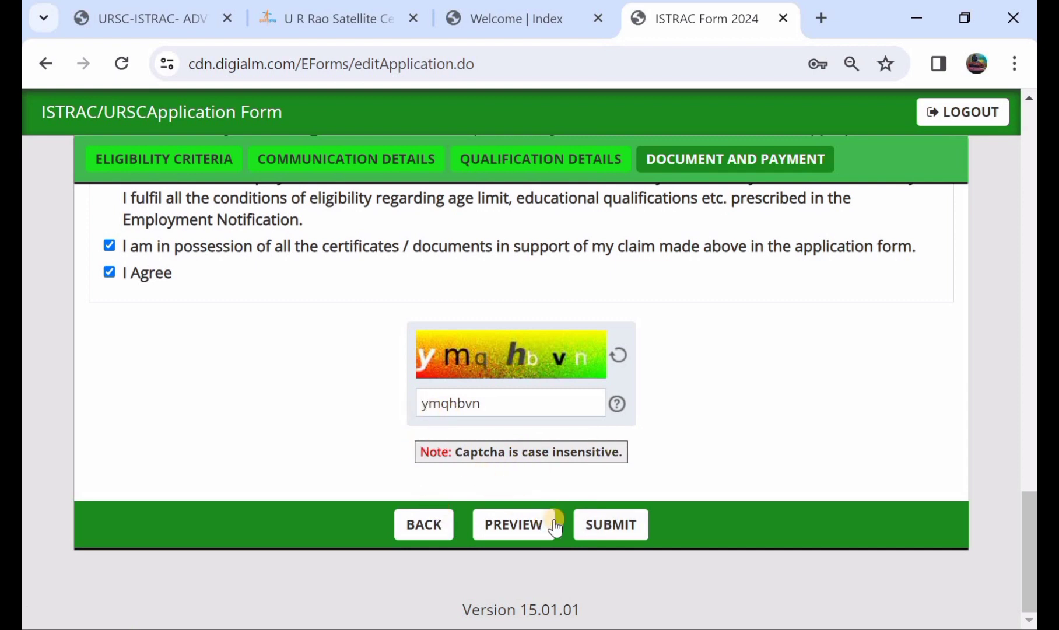
- Submit the application and agree to the personal-data privacy terms in the Instructions modal
left_click(590, 524)
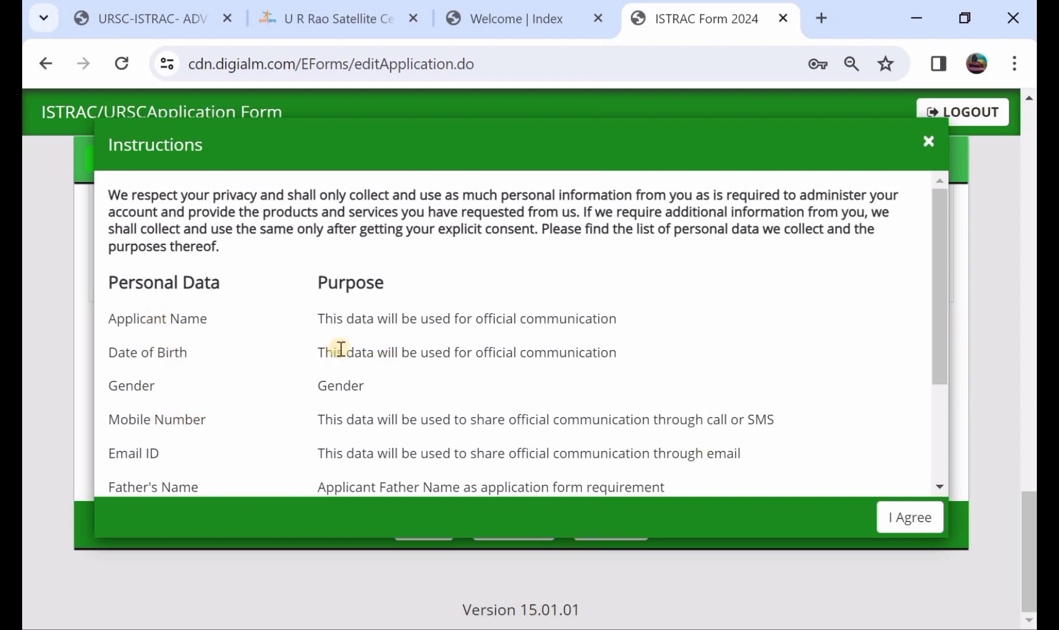
scroll(339, 349, "down", 2)
scroll(339, 350, "up", 3)
scroll(429, 312, "down", 1)
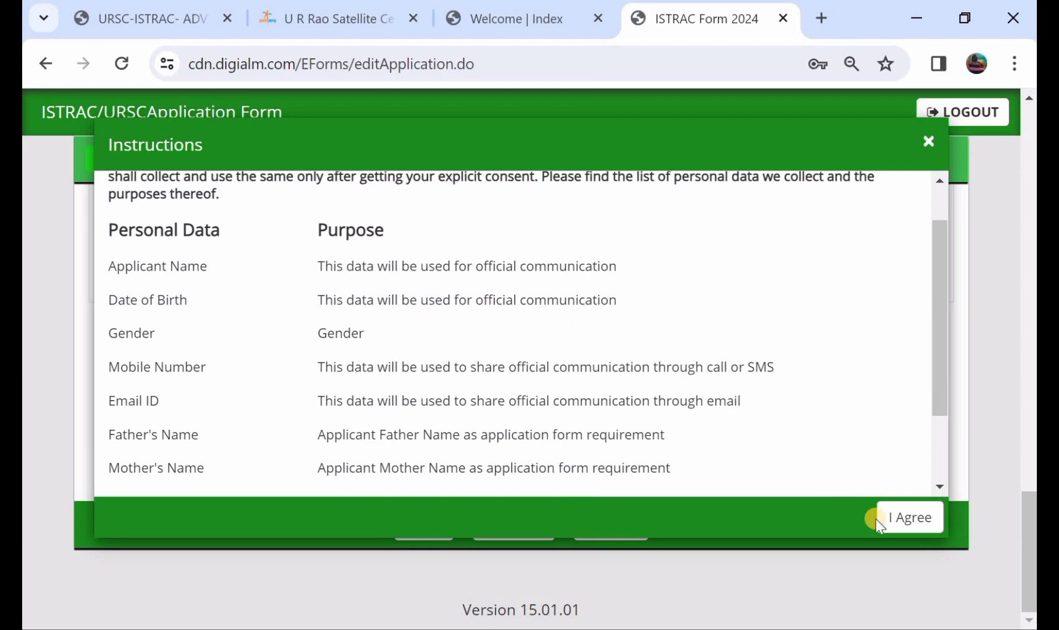
left_click(896, 527)
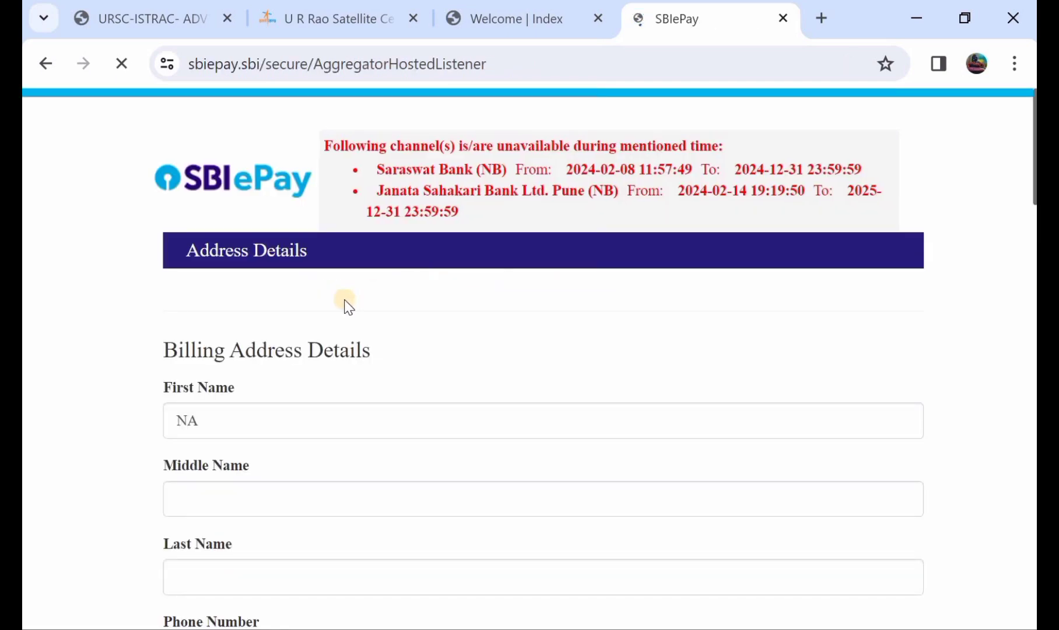
- Collapse and re-expand the Debit/Credit Card option on the SBIePay payment page
scroll(356, 341, "down", 4)
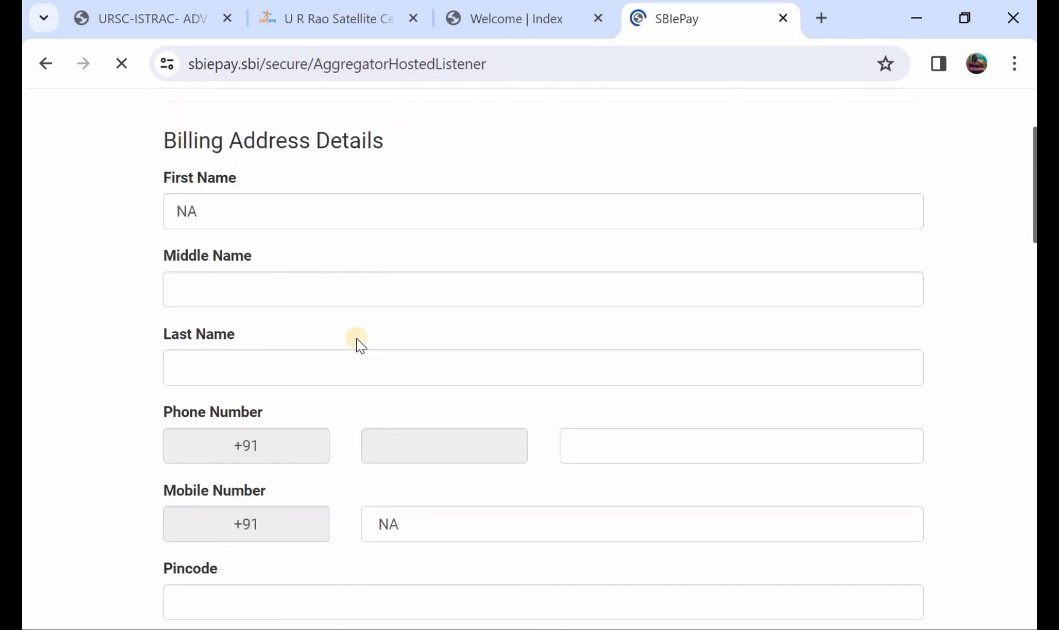
scroll(356, 338, "down", 5)
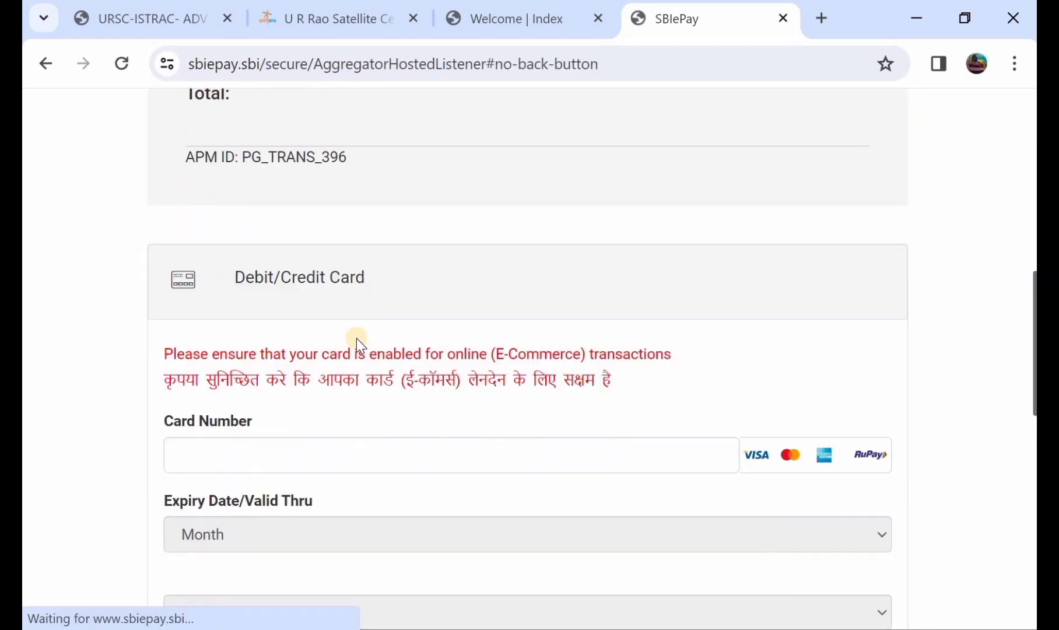
left_click(308, 276)
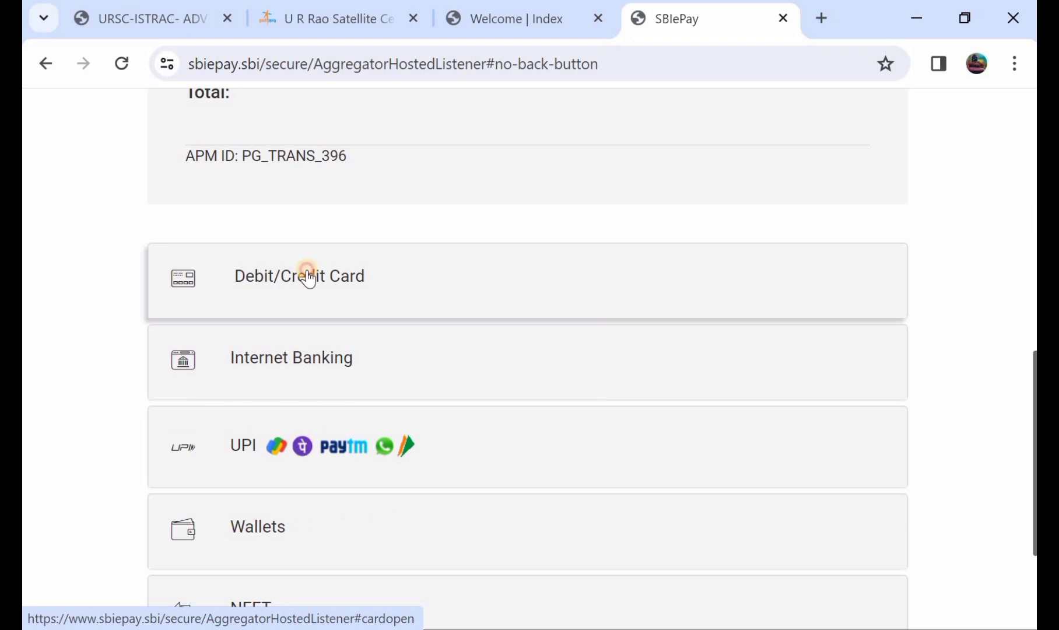
left_click(308, 276)
- Look over the card form's card number, expiry, CVV and card holder fields
scroll(301, 419, "down", 1)
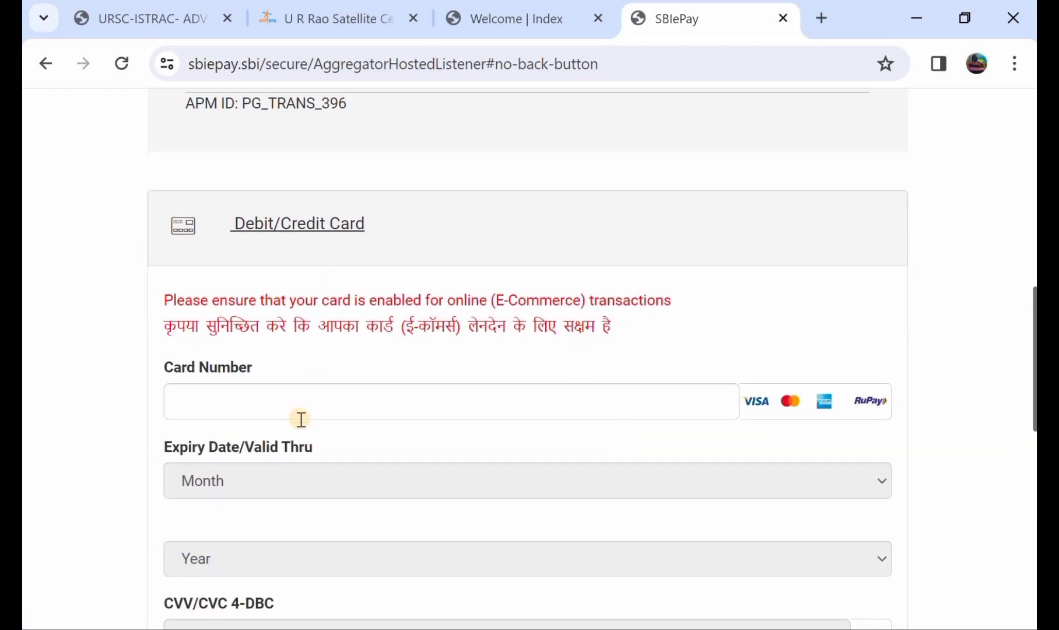
scroll(320, 394, "down", 1)
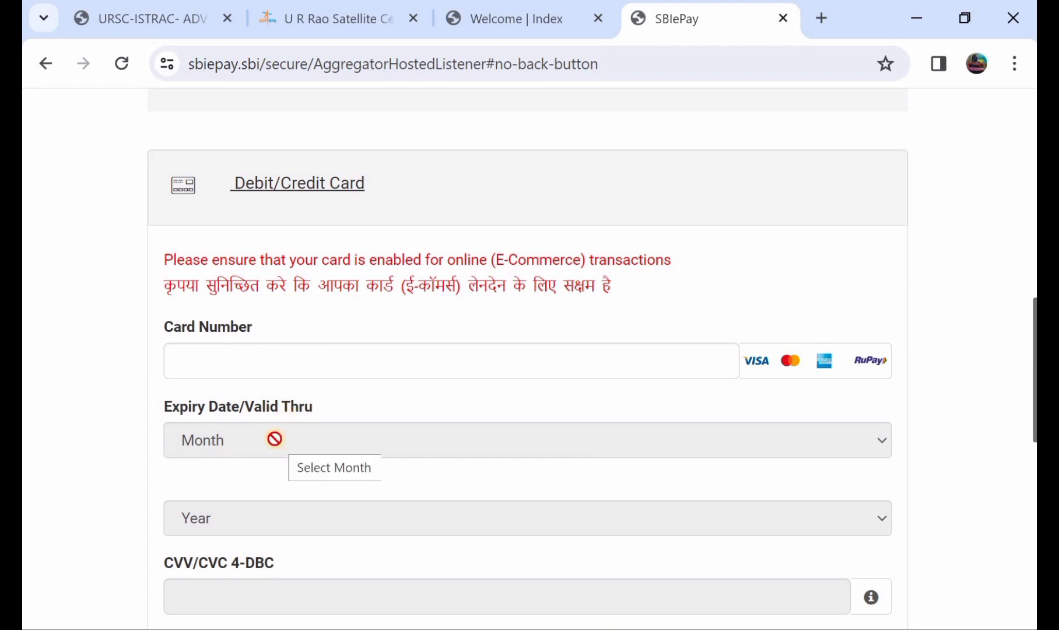
scroll(274, 439, "down", 1)
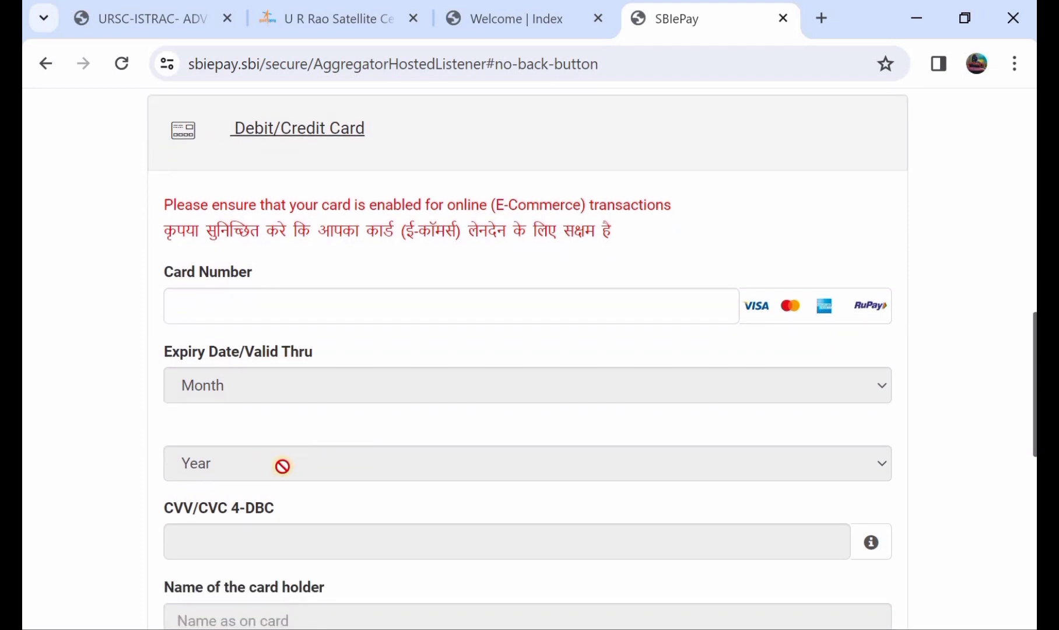
scroll(283, 465, "down", 1)
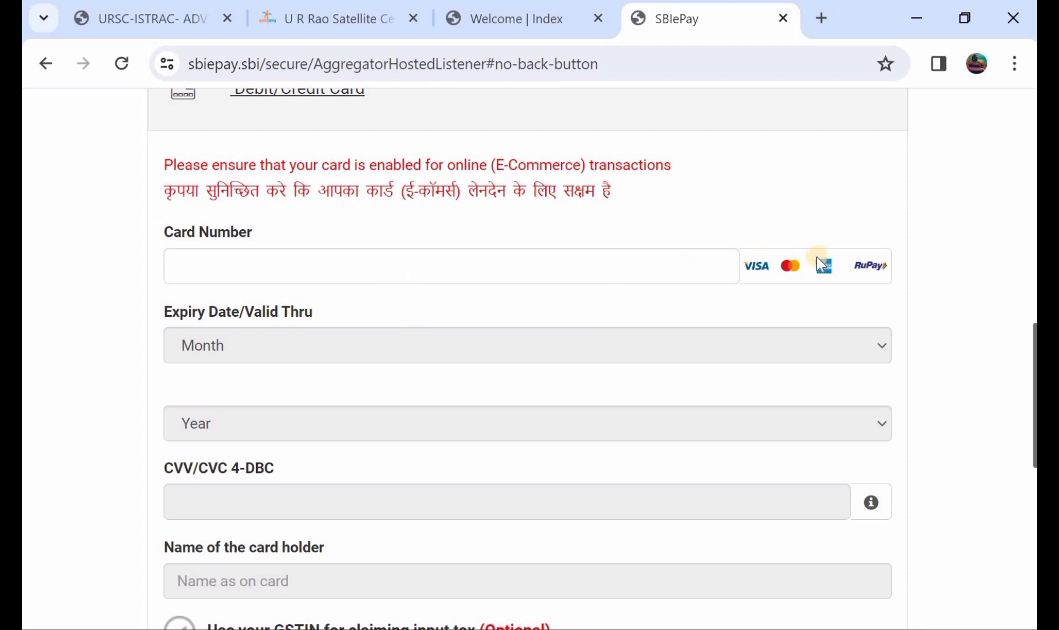
scroll(478, 339, "down", 2)
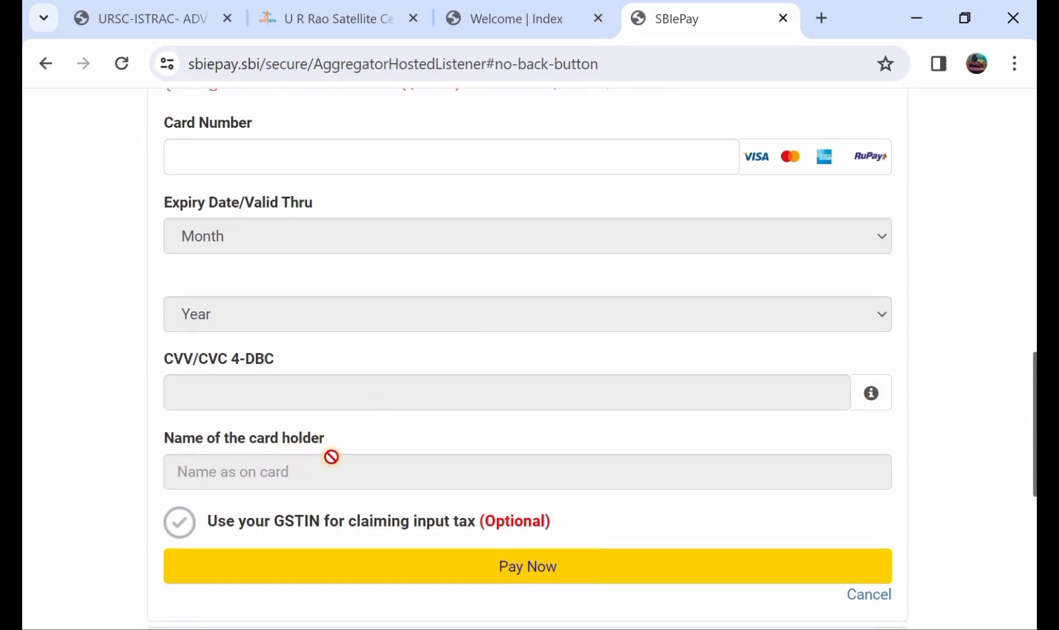
scroll(394, 414, "down", 1)
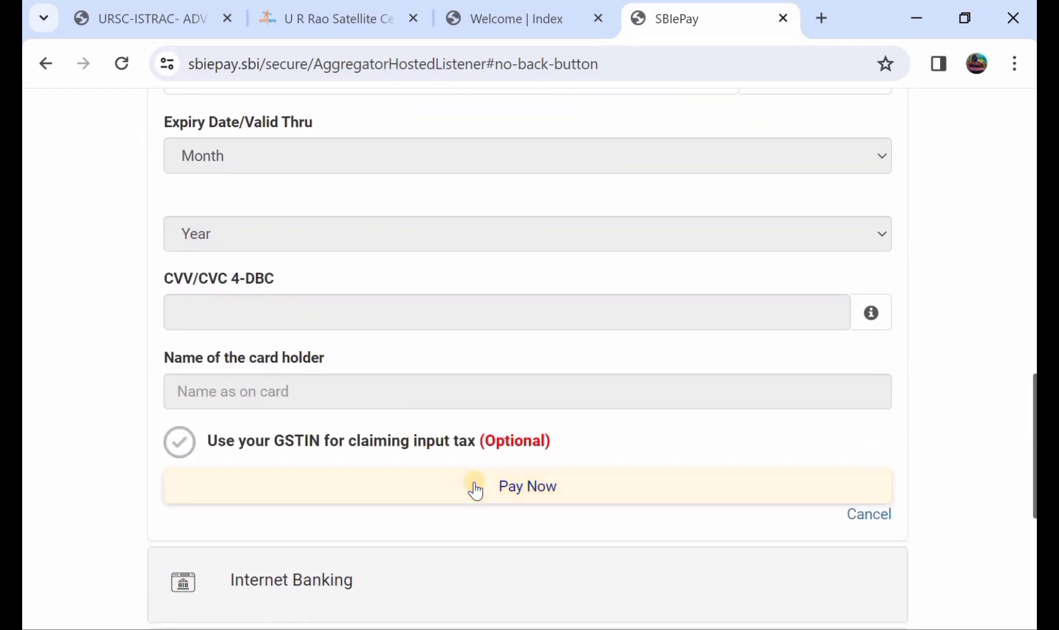
scroll(456, 339, "down", 2)
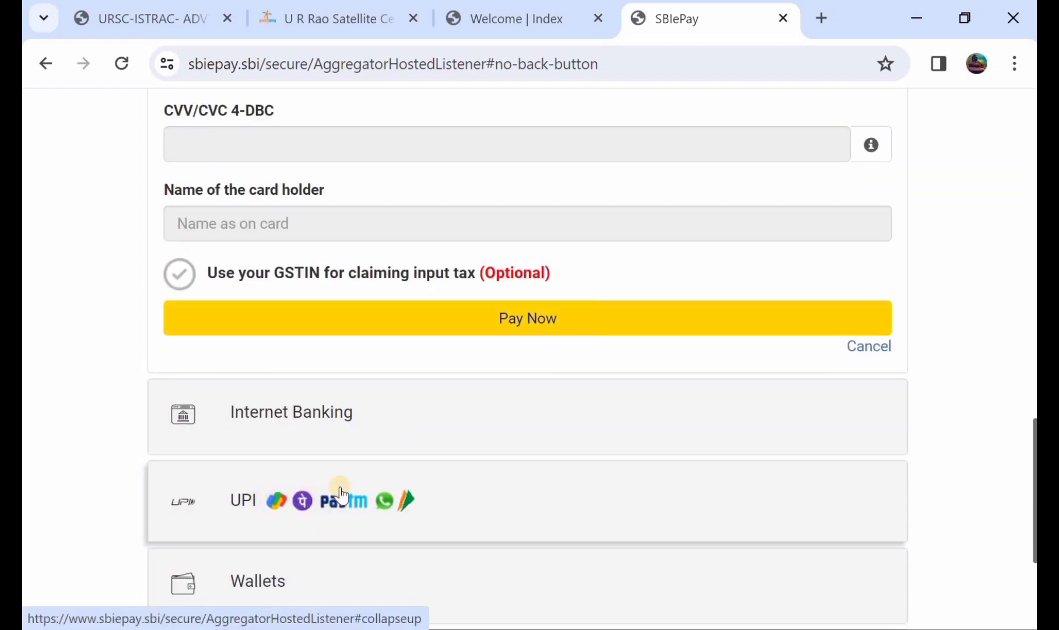
scroll(325, 490, "down", 2)
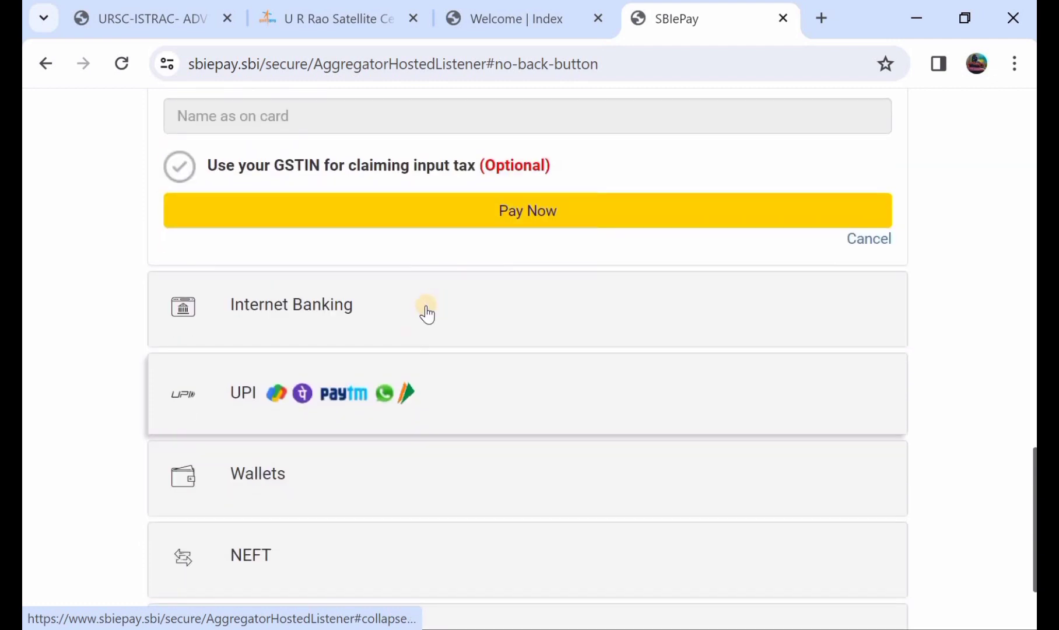
scroll(338, 391, "down", 1)
scroll(408, 350, "up", 2)
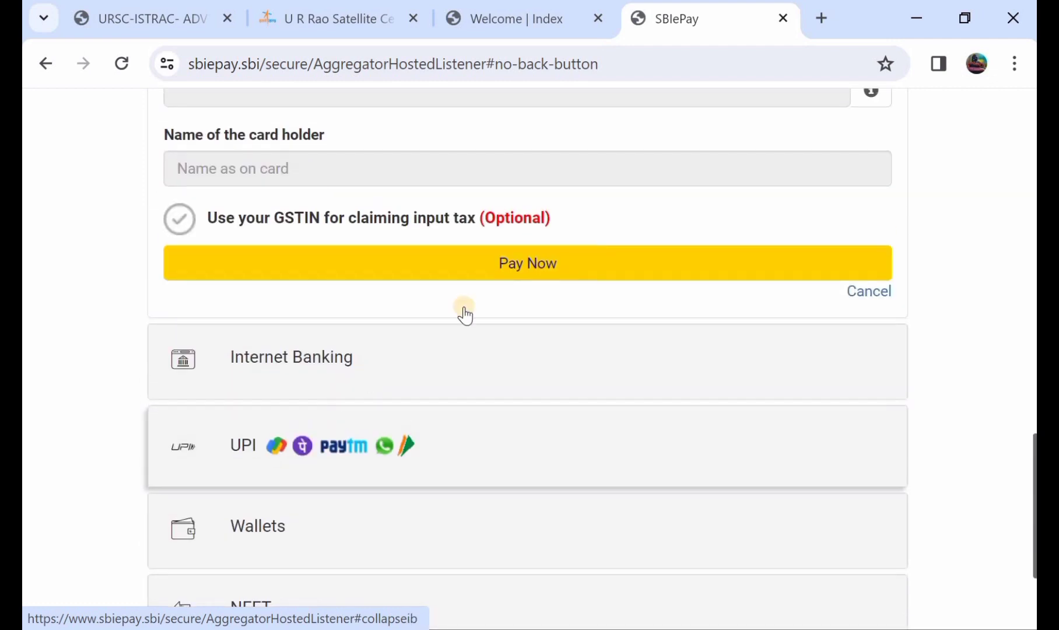
scroll(563, 198, "up", 3)
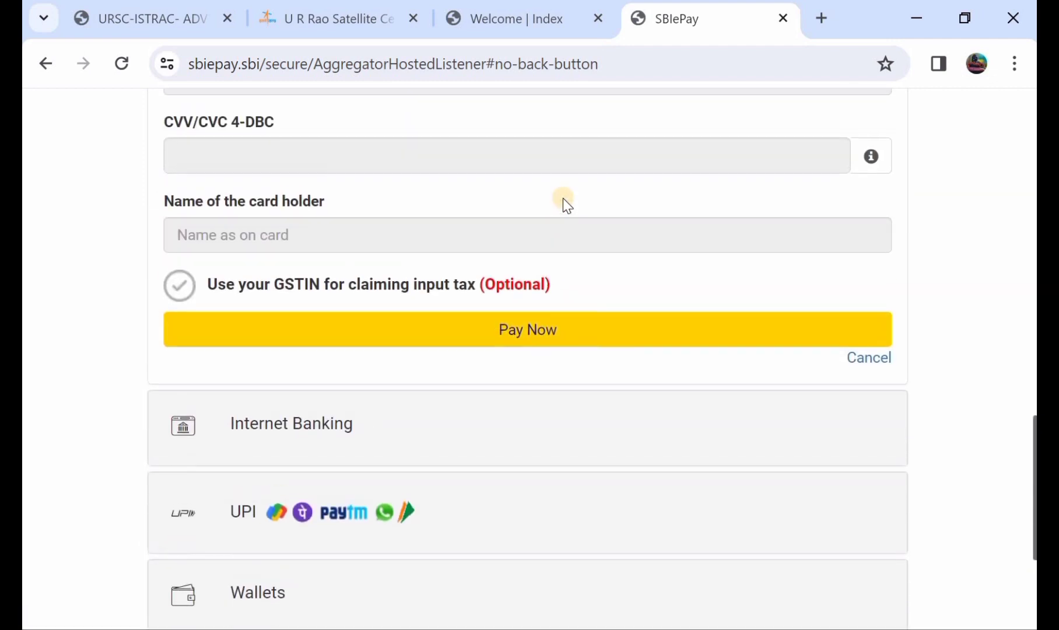
scroll(562, 197, "up", 3)
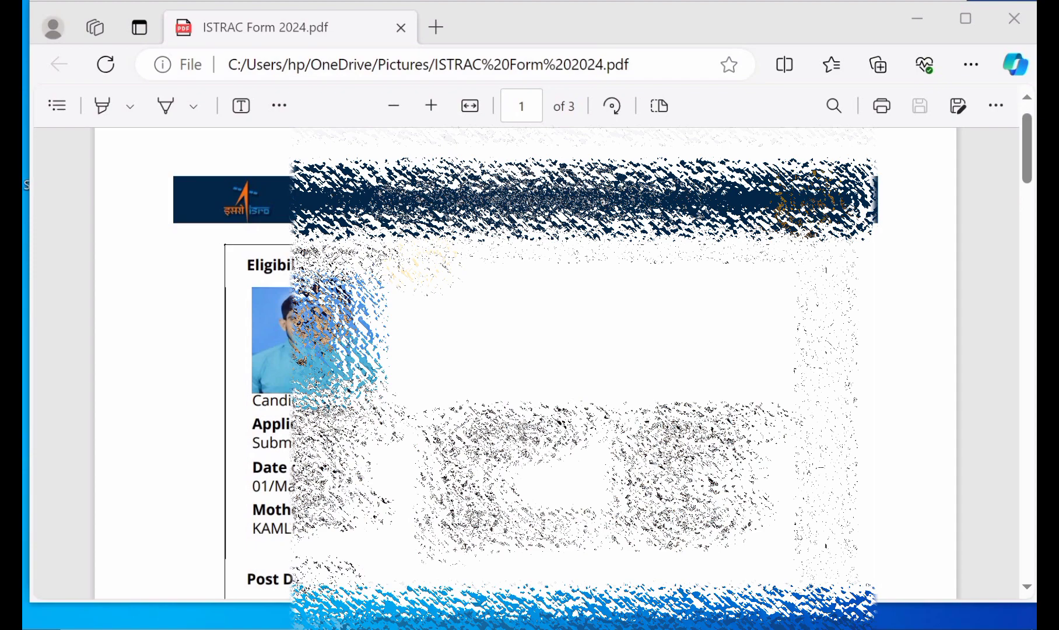
- Review page 1 of ISTRAC Form 2024.pdf: eligibility, post details, test city preference and candidate sections
scroll(525, 362, "down", 1)
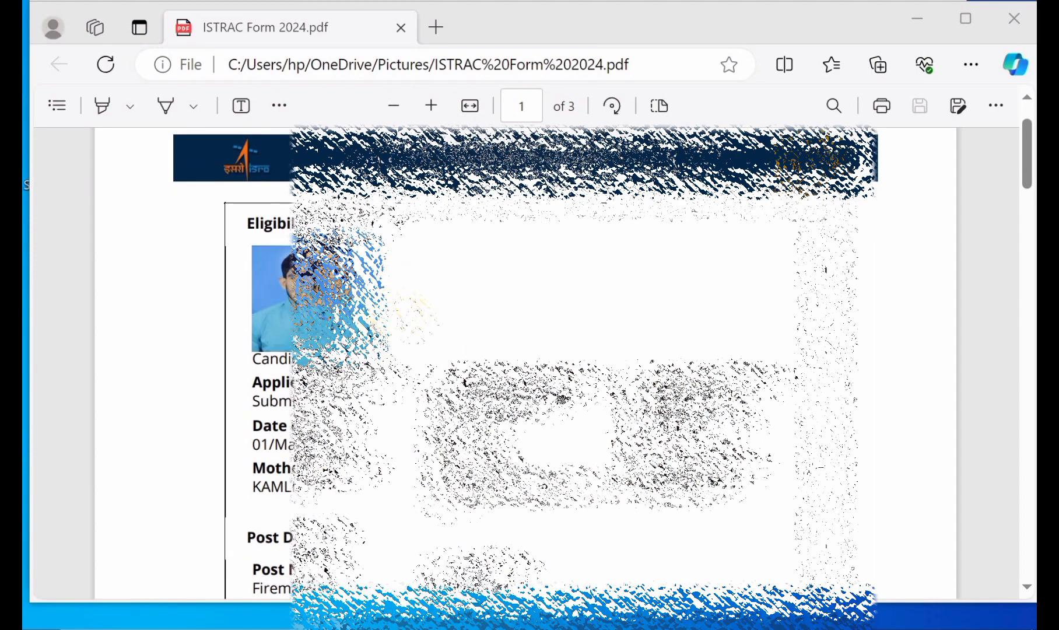
scroll(525, 362, "down", 4)
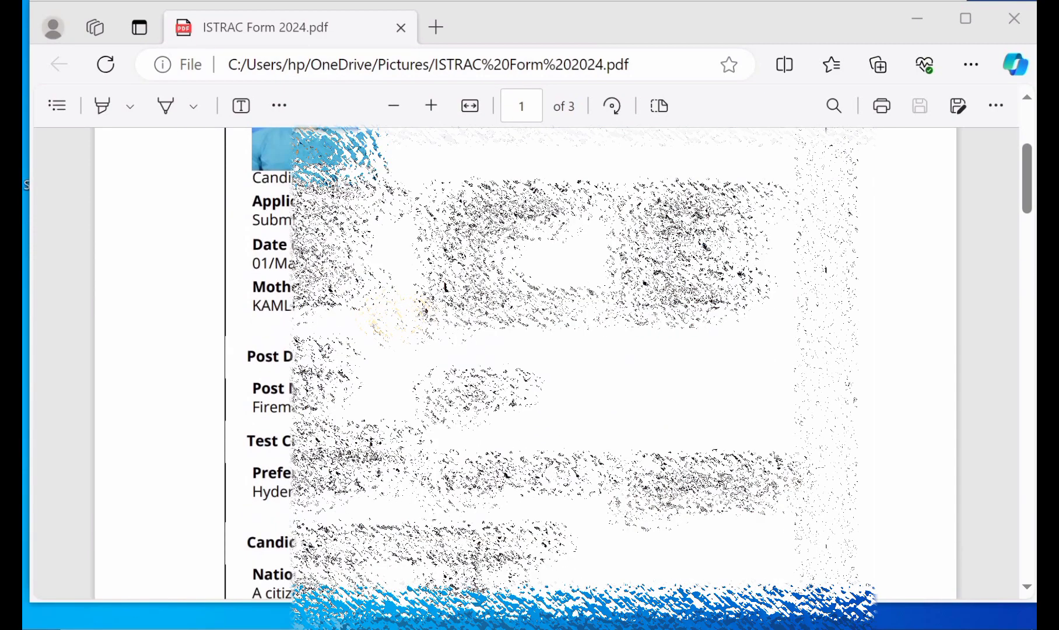